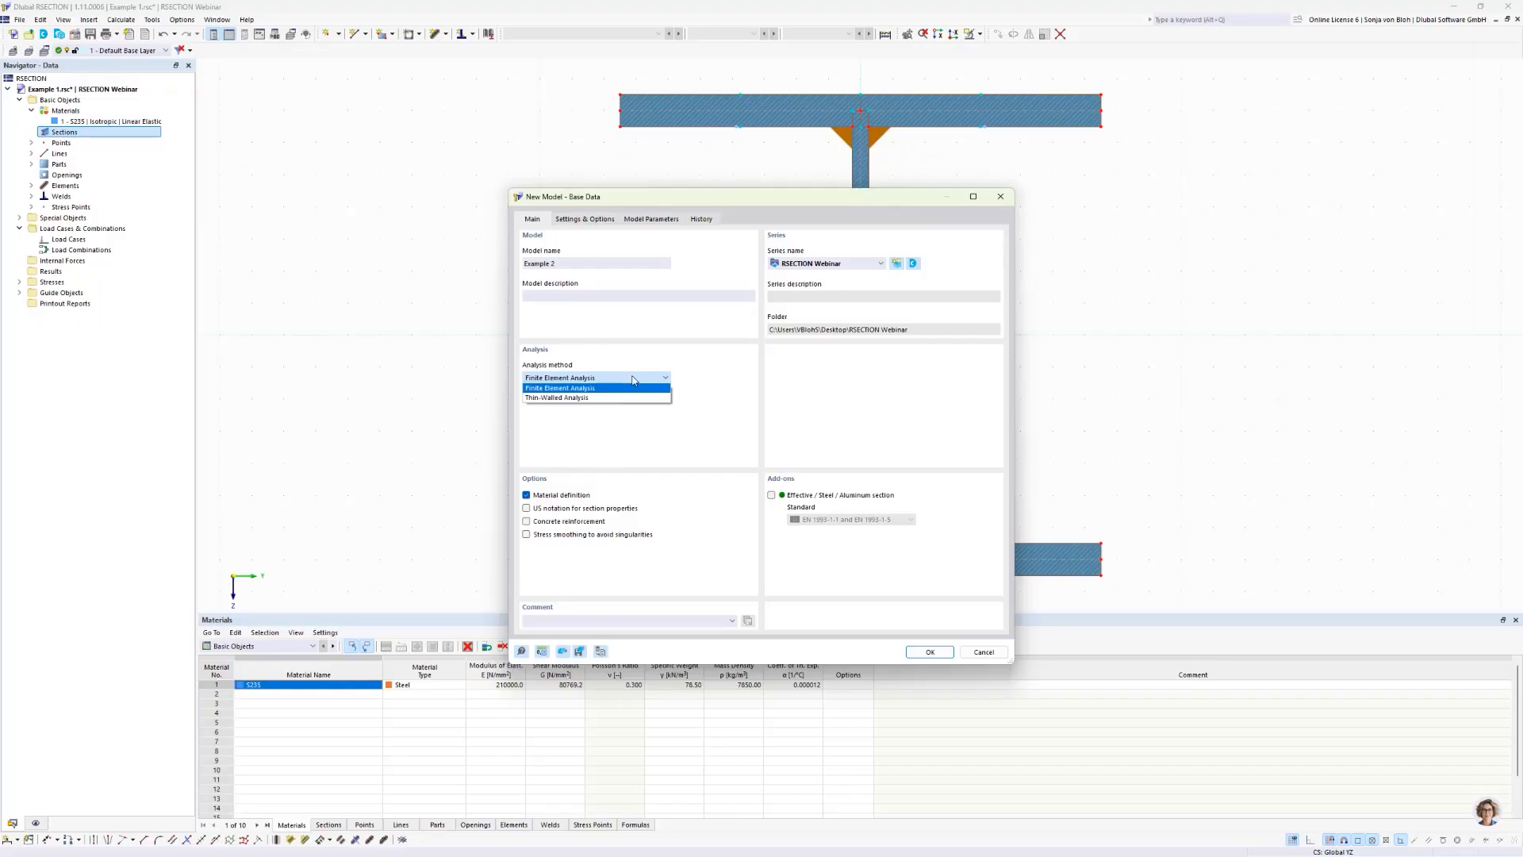
Step: Create the model Example 2 with Thin-Walled Analysis as the analysis method and list its materials
{"action": "left_click", "coordinate": [557, 397]}
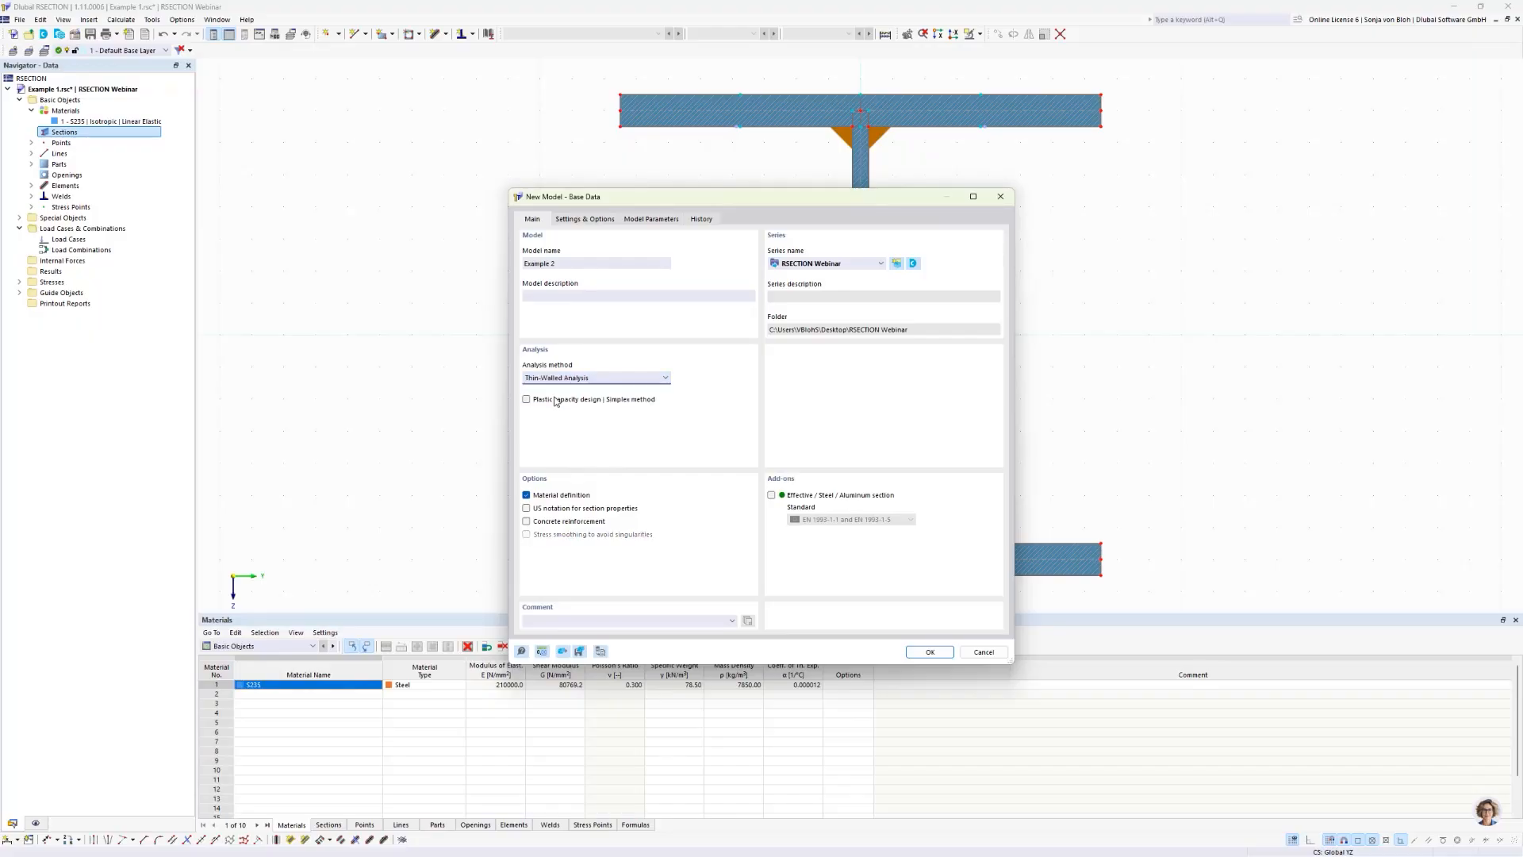
{"action": "left_click", "coordinate": [917, 655]}
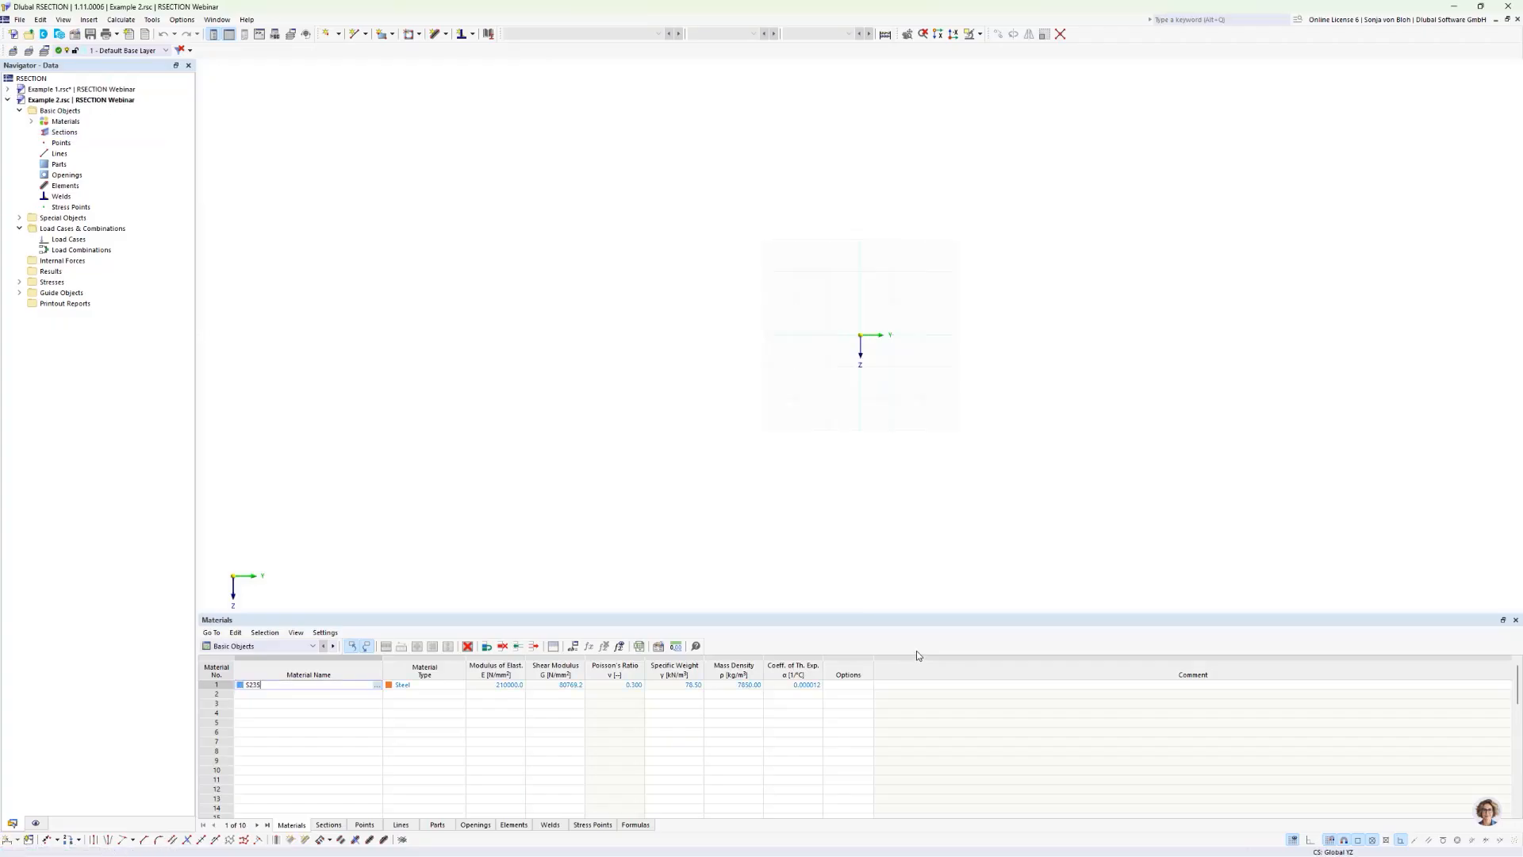
{"action": "left_click", "coordinate": [31, 120]}
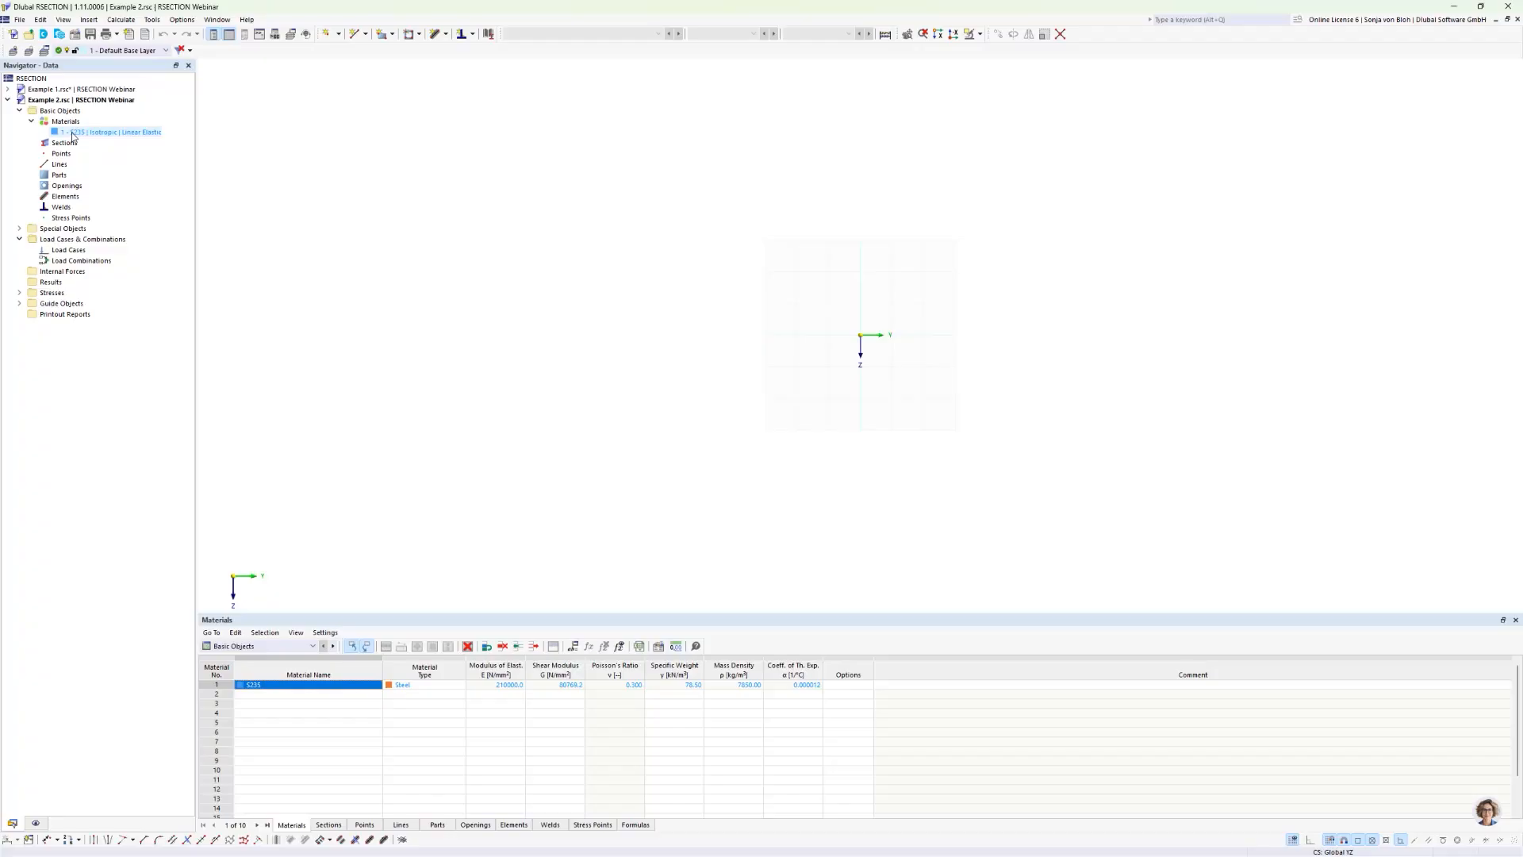
Step: Start a new section of type Parametric - Thin-Walled with the manufacturing type Welded
{"action": "right_click", "coordinate": [62, 143]}
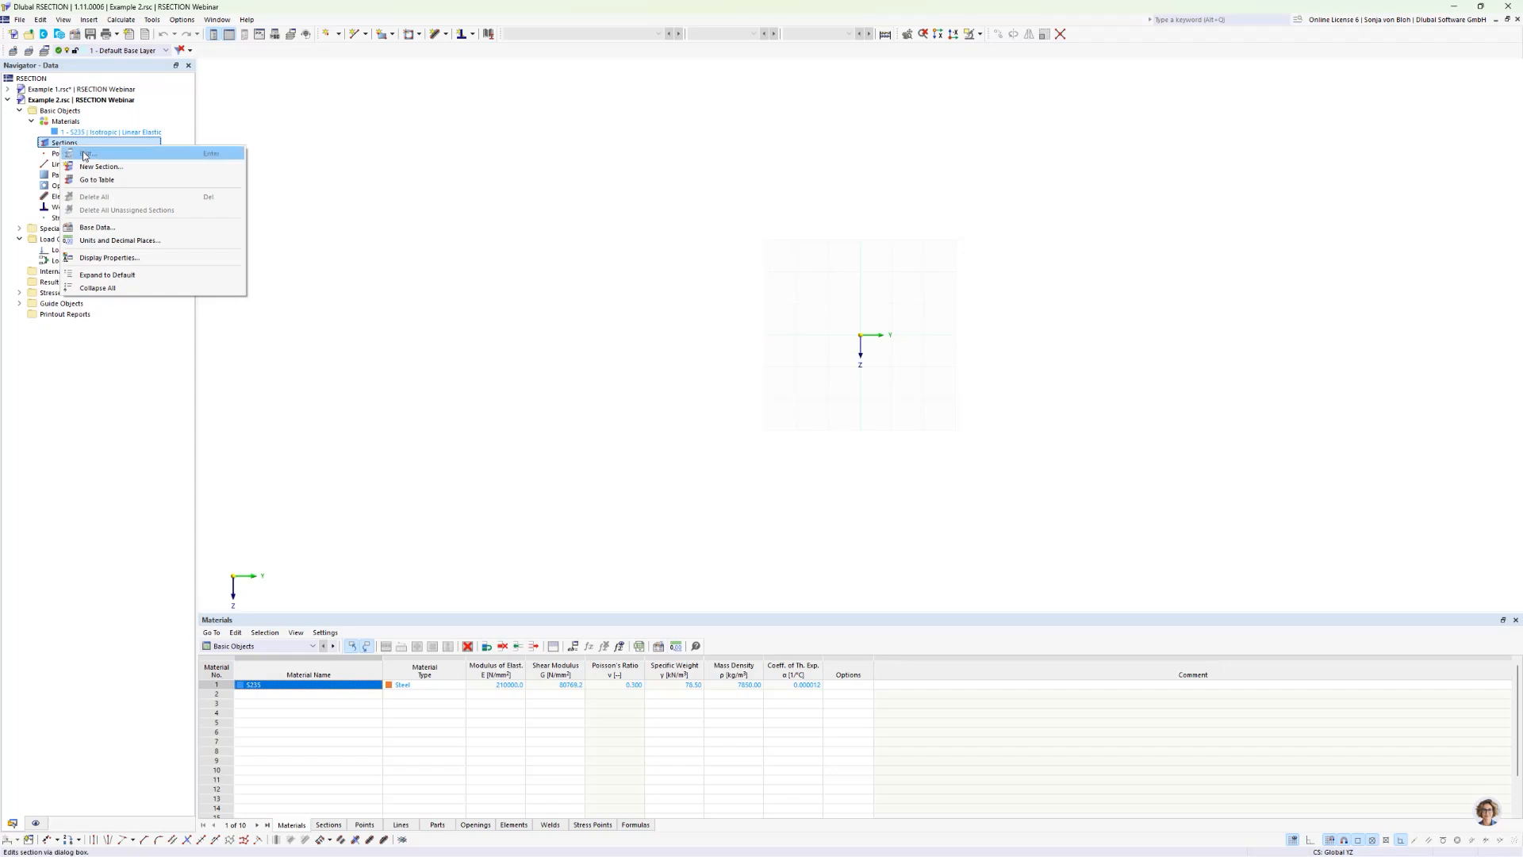
{"action": "left_click", "coordinate": [100, 167]}
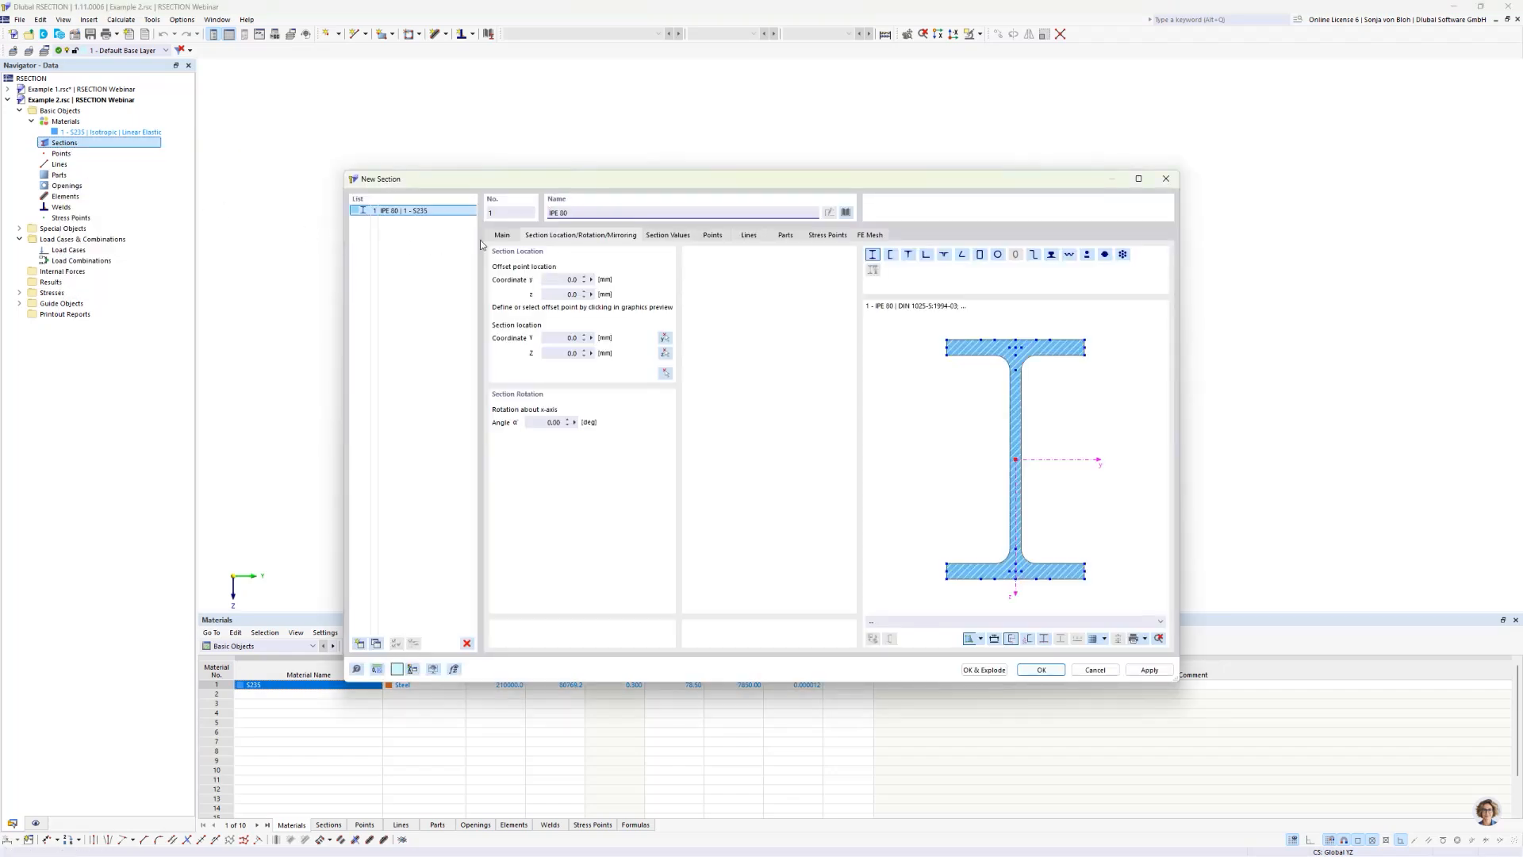
{"action": "left_click", "coordinate": [501, 236]}
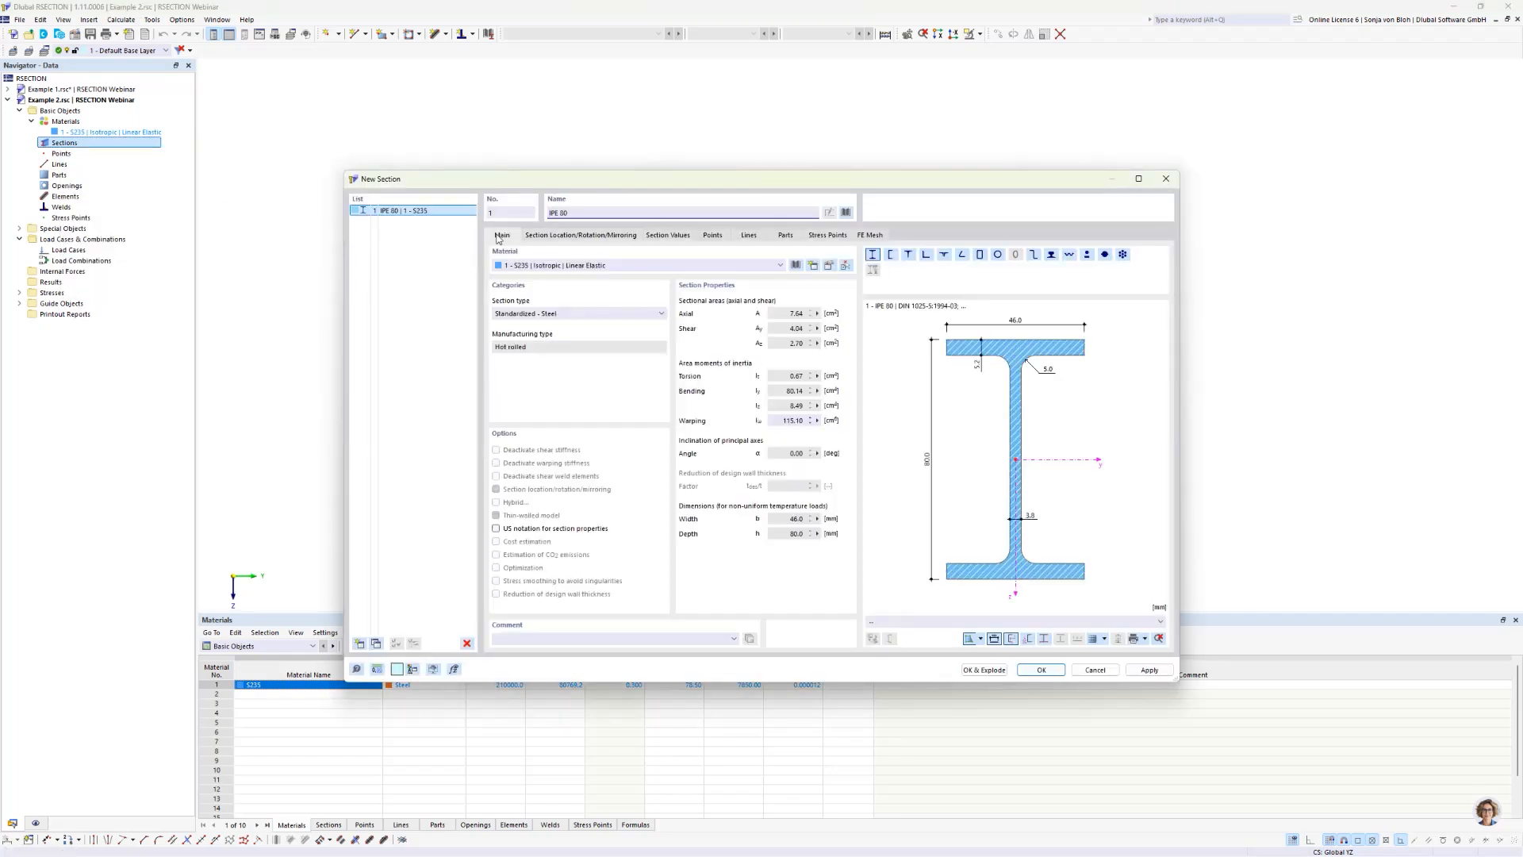
{"action": "left_click", "coordinate": [559, 315]}
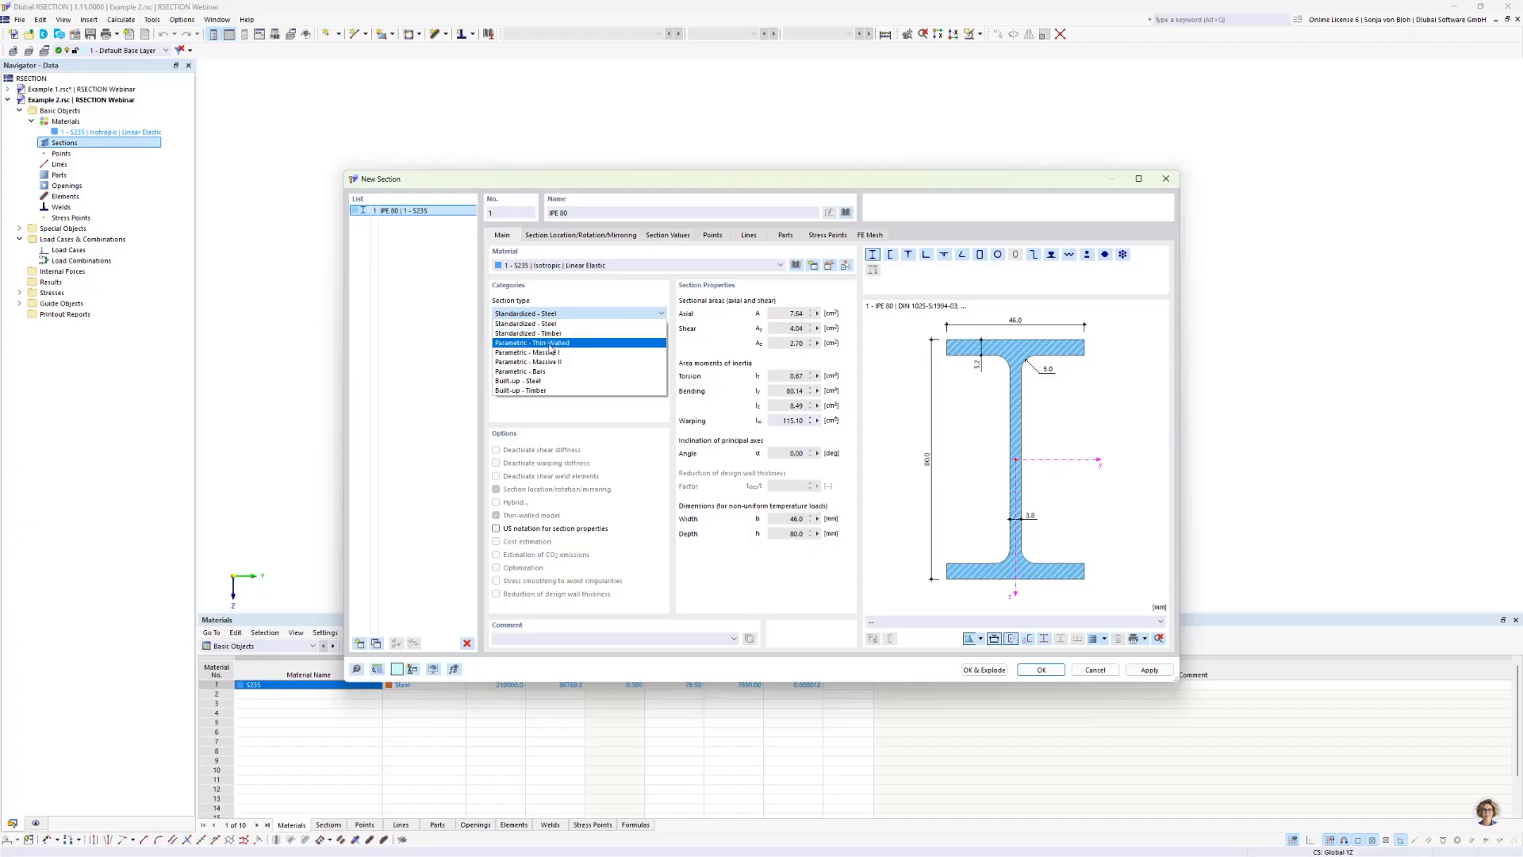
{"action": "left_click", "coordinate": [557, 344]}
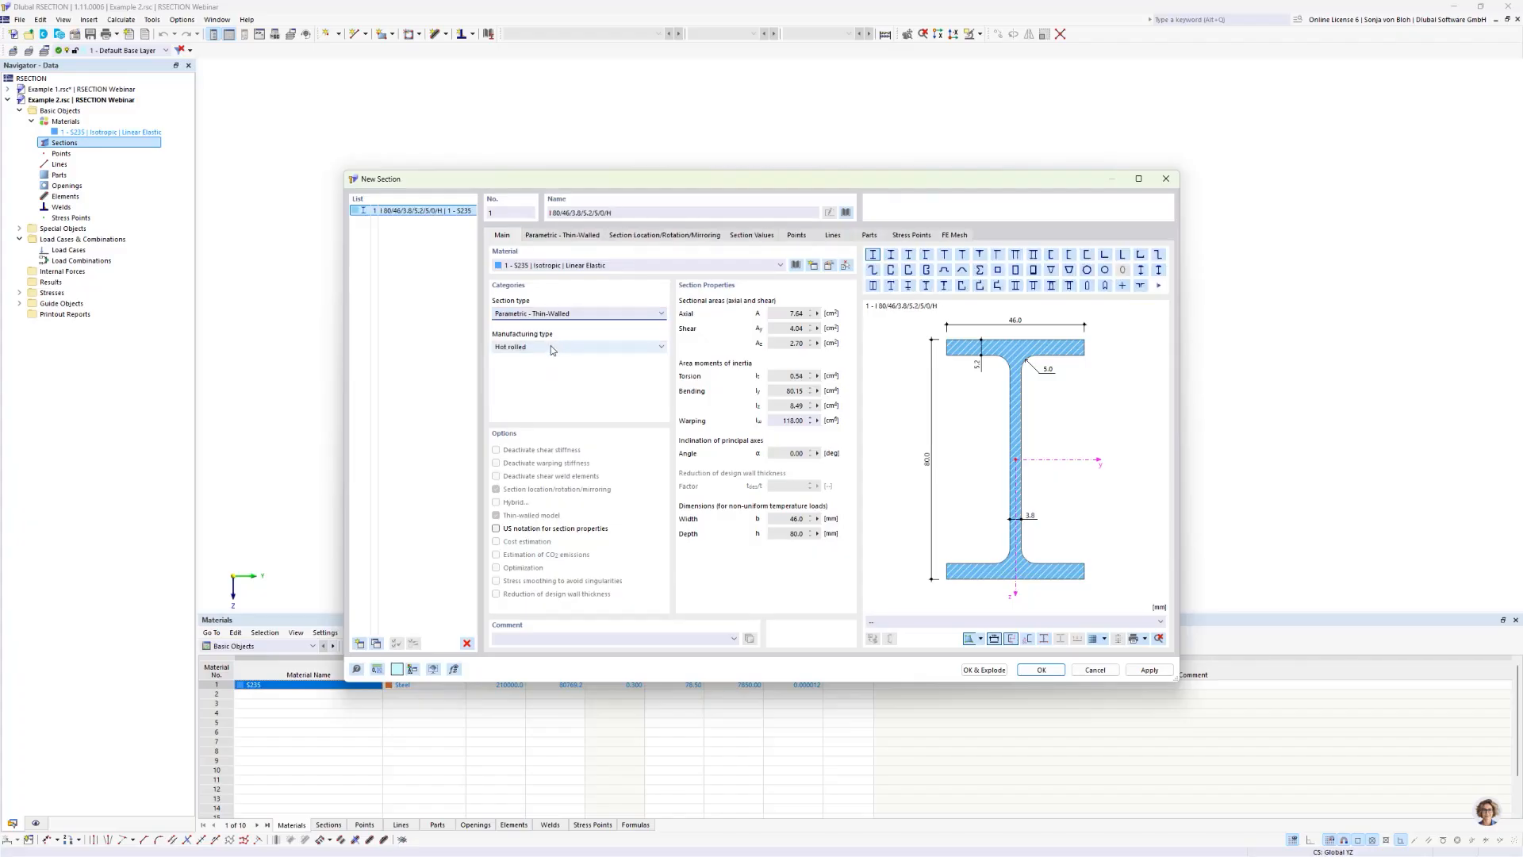
{"action": "left_click", "coordinate": [555, 348]}
{"action": "left_click", "coordinate": [533, 366]}
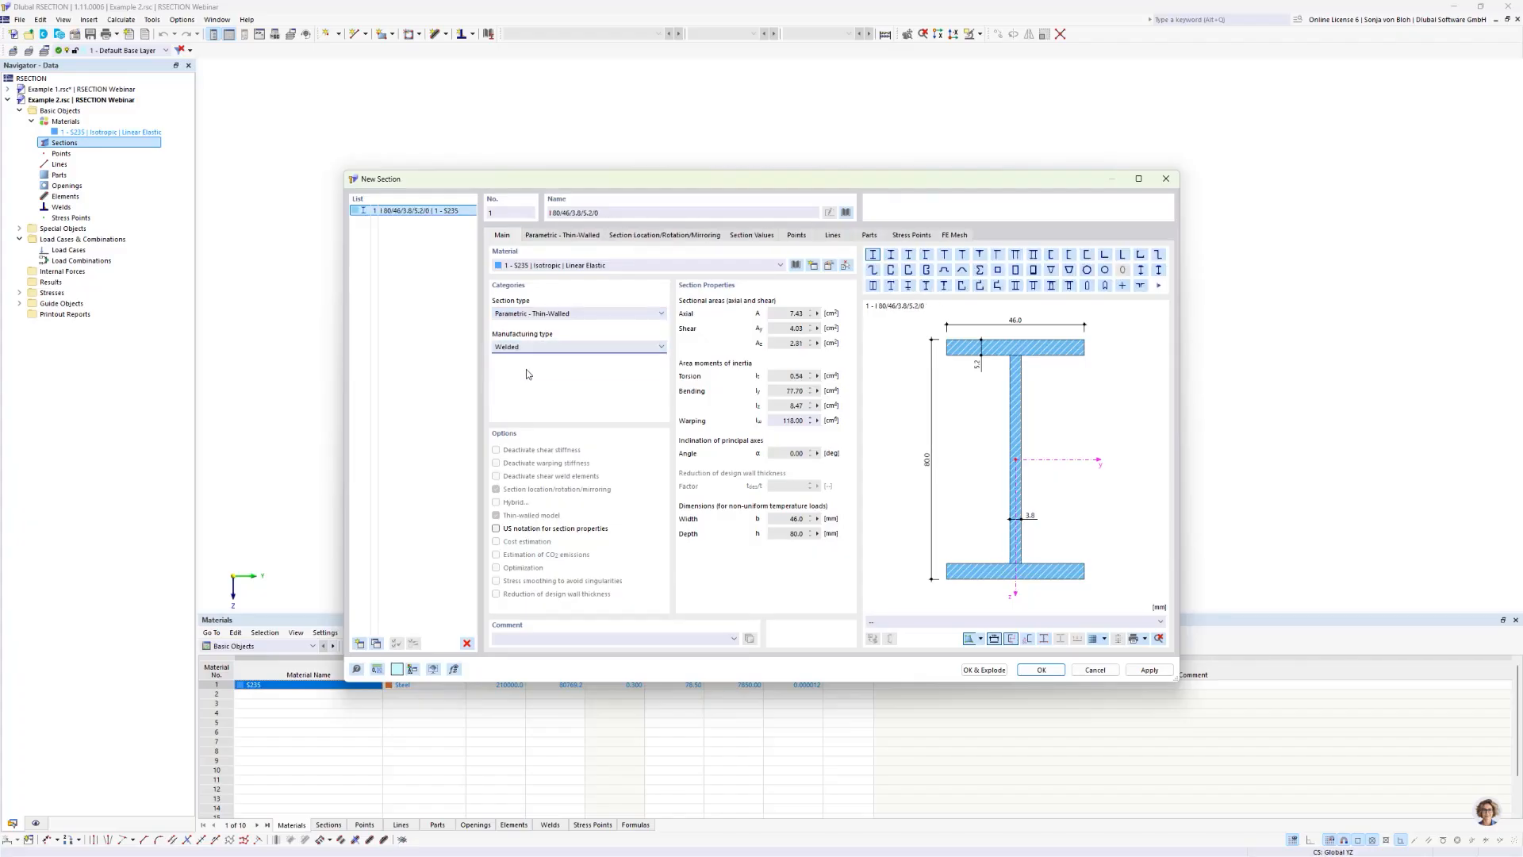
Step: Set the I-section to 300 mm depth, 300 mm width, 10 mm web and 20 mm flange thickness, and insert it exploded into individual objects
{"action": "left_click", "coordinate": [576, 236]}
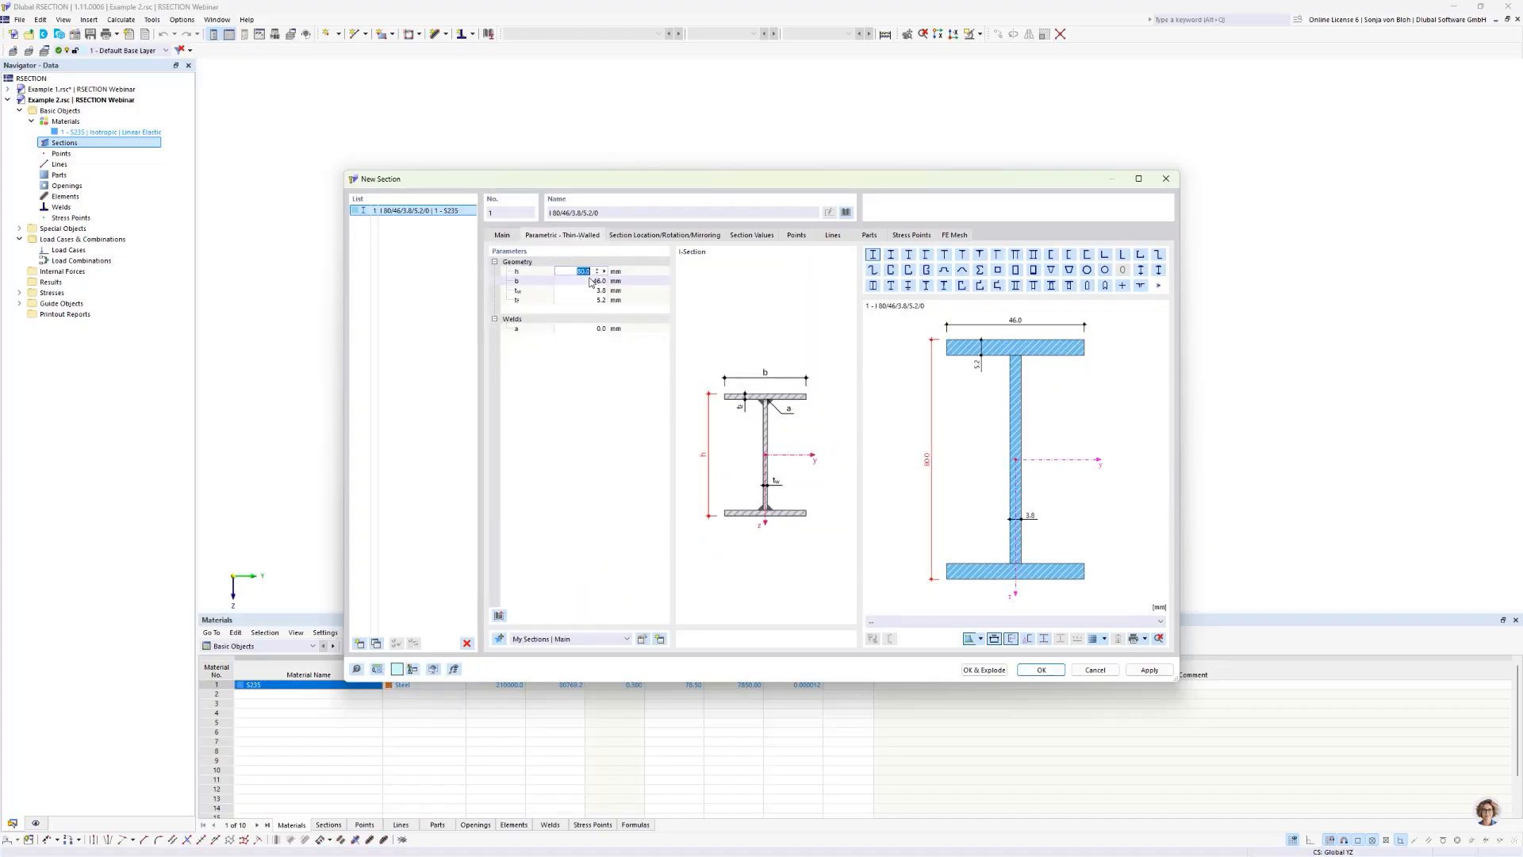
{"action": "type", "text": "300"}
{"action": "left_click", "coordinate": [582, 281]}
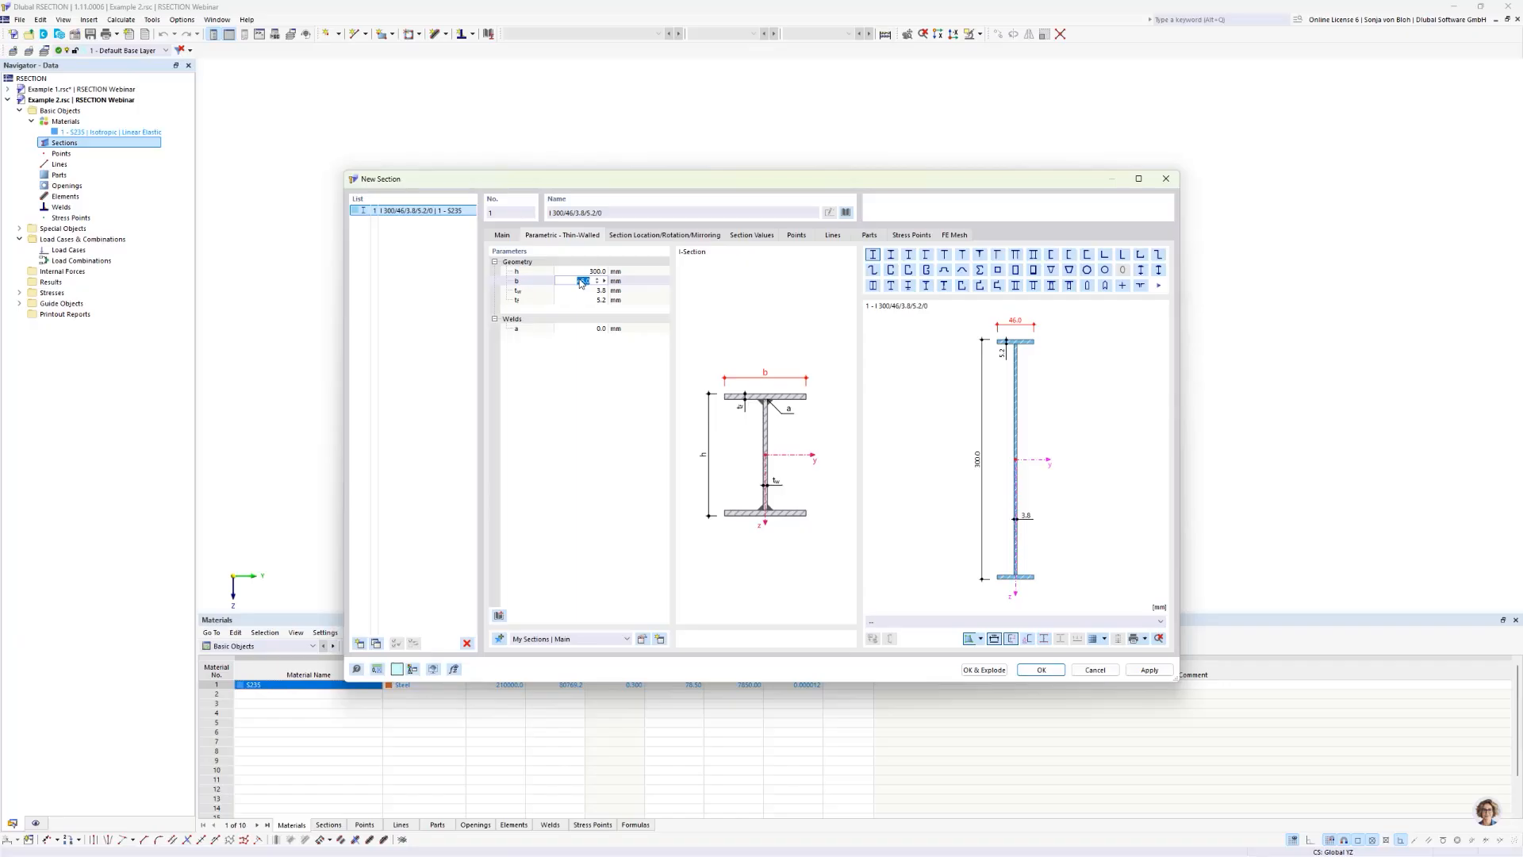
{"action": "type", "text": "300"}
{"action": "left_click", "coordinate": [569, 292]}
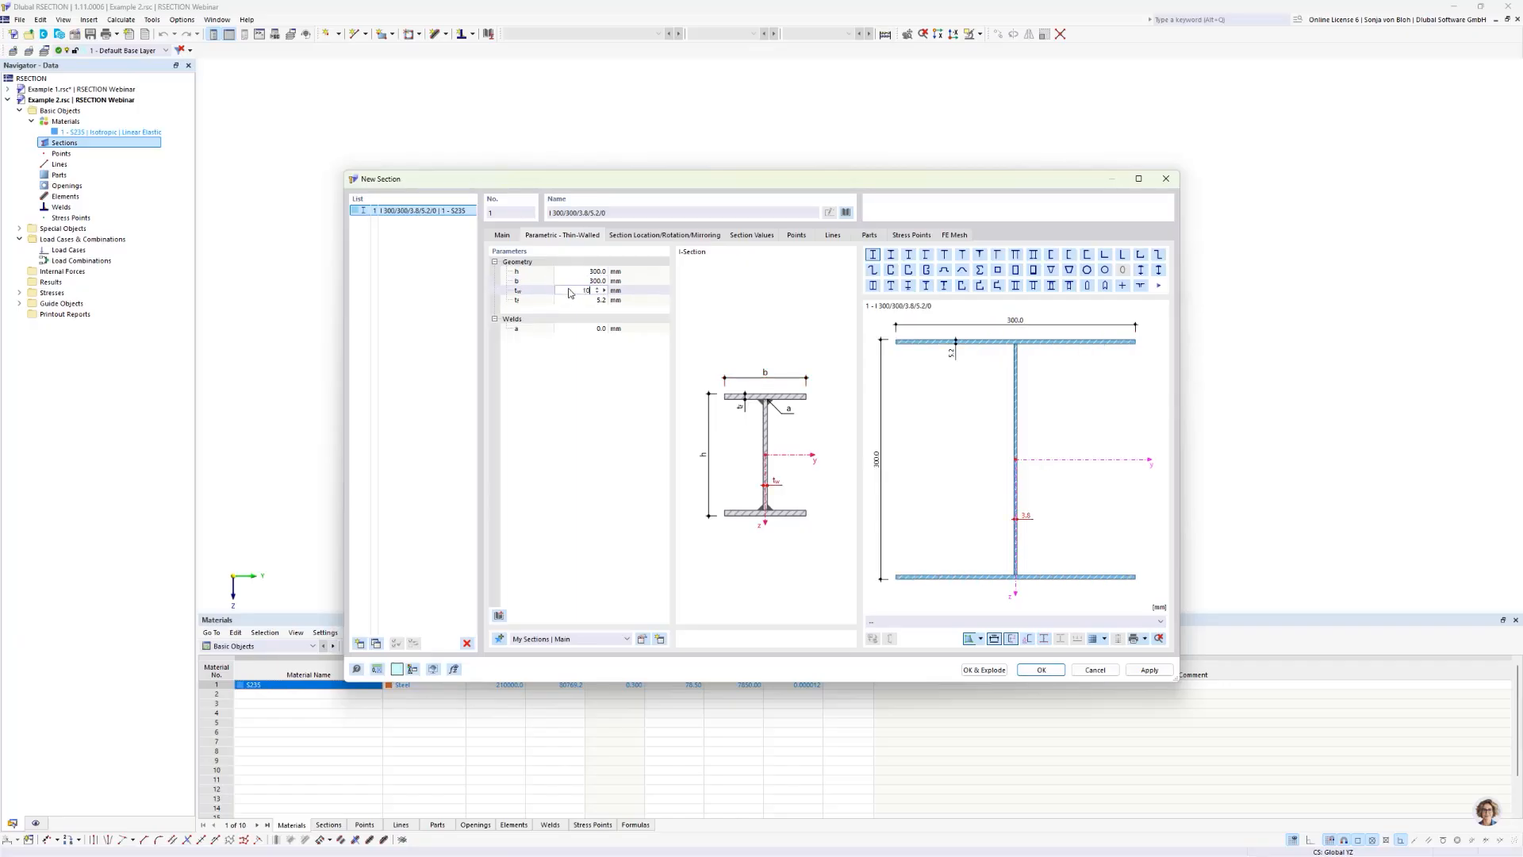
{"action": "type", "text": "10"}
{"action": "left_click", "coordinate": [583, 302]}
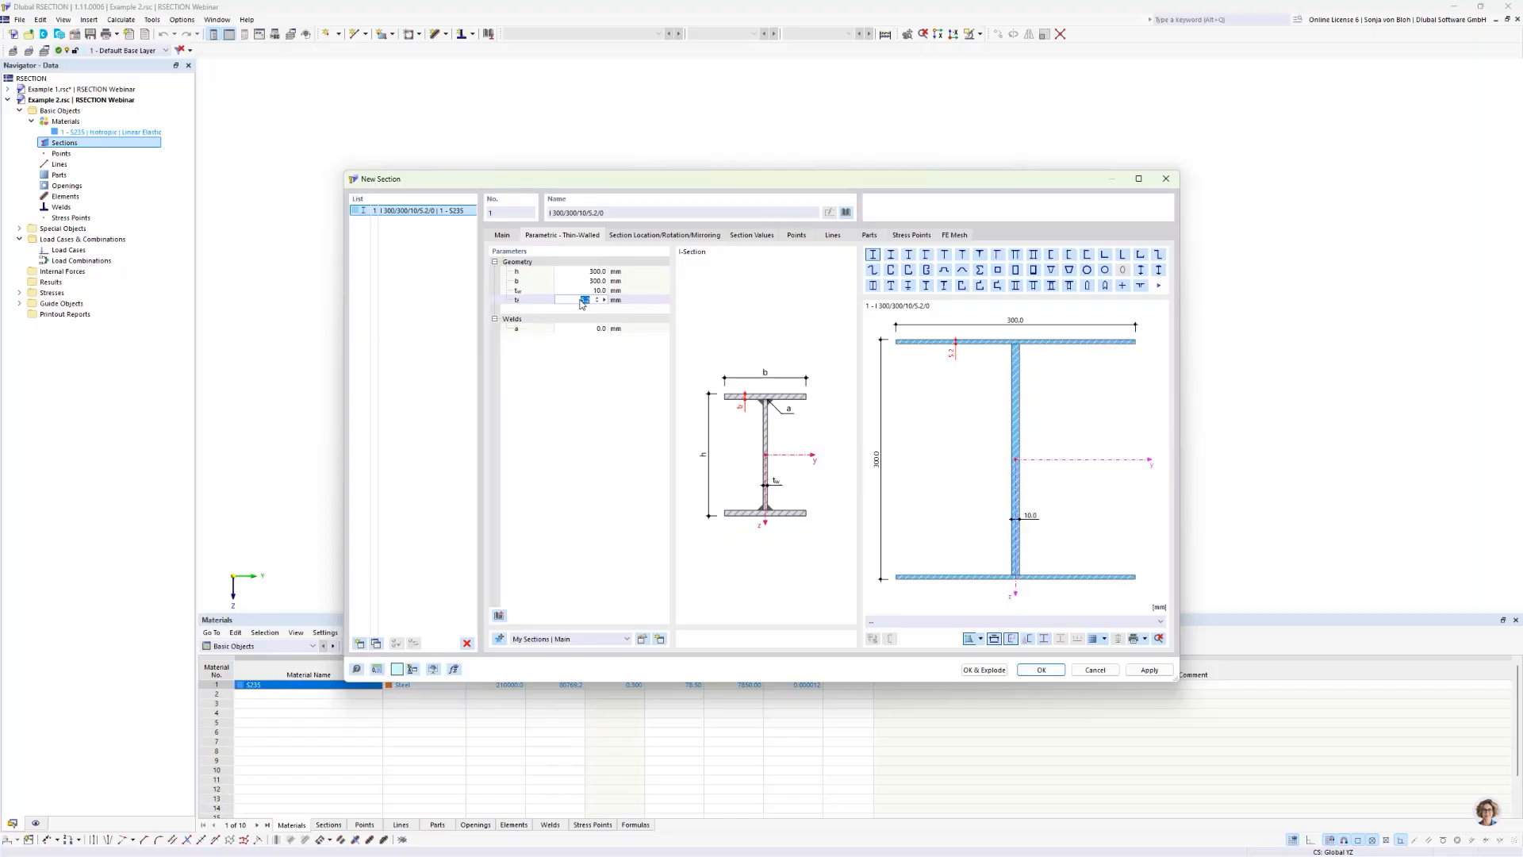
{"action": "type", "text": "20"}
{"action": "left_click", "coordinate": [987, 670]}
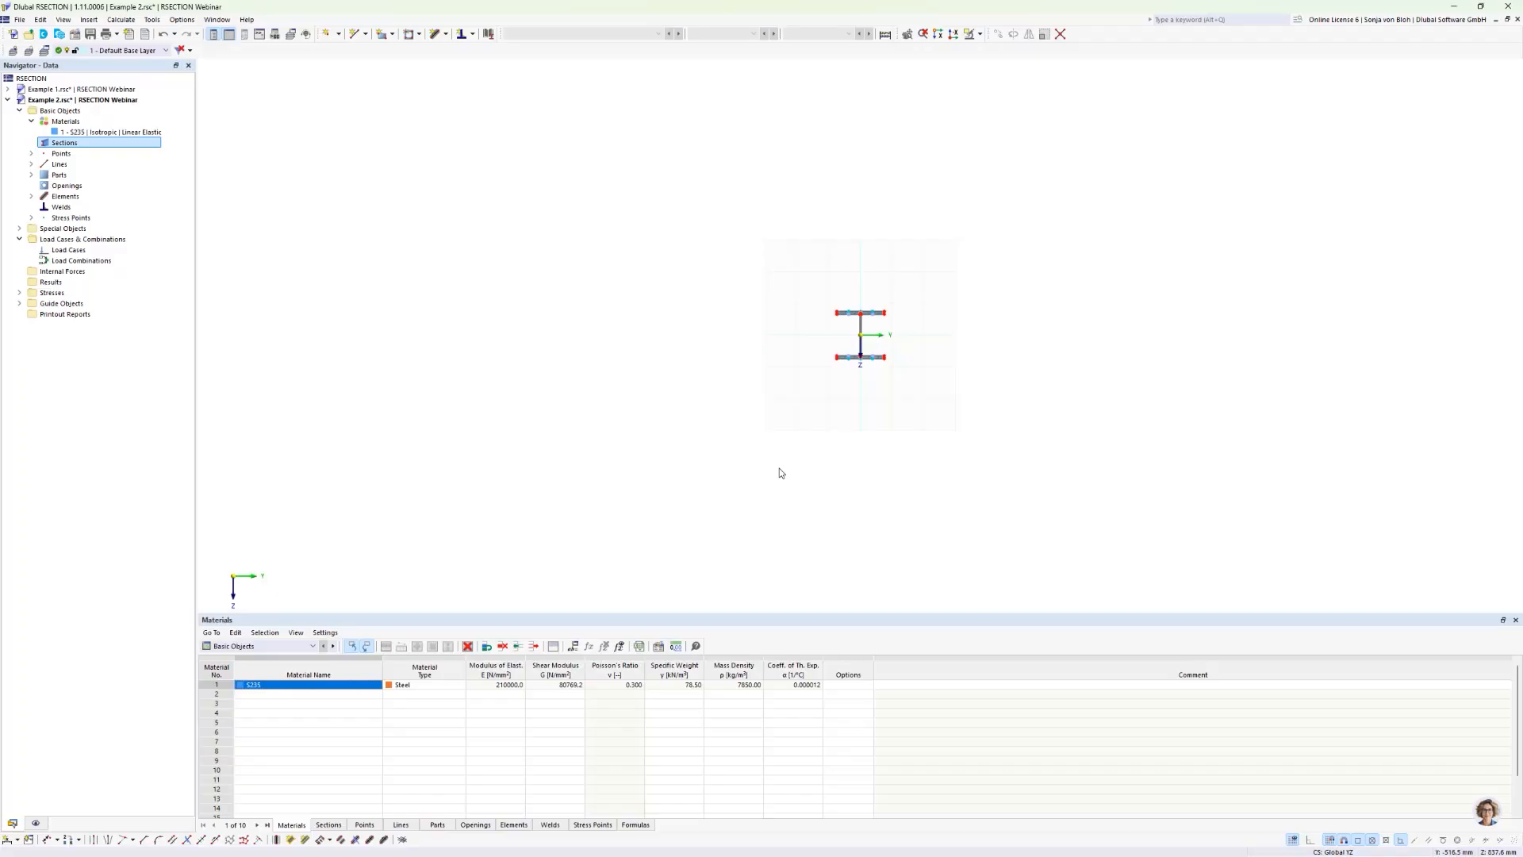
Step: Tile the Example 1 and Example 2 windows vertically and fit the whole section in the Example 2 view
{"action": "left_click", "coordinate": [218, 19]}
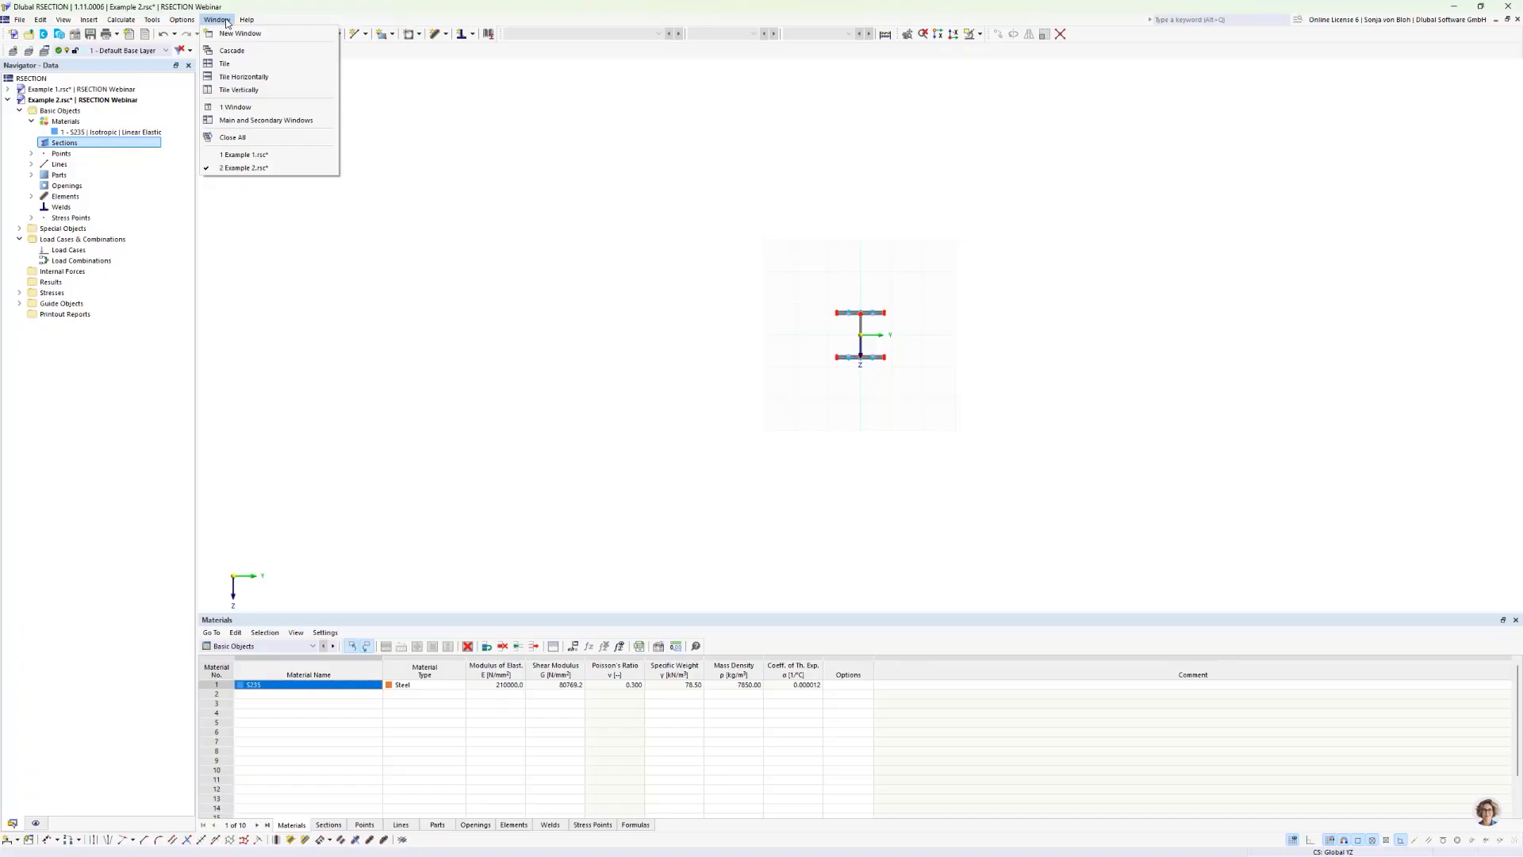
{"action": "left_click", "coordinate": [239, 89]}
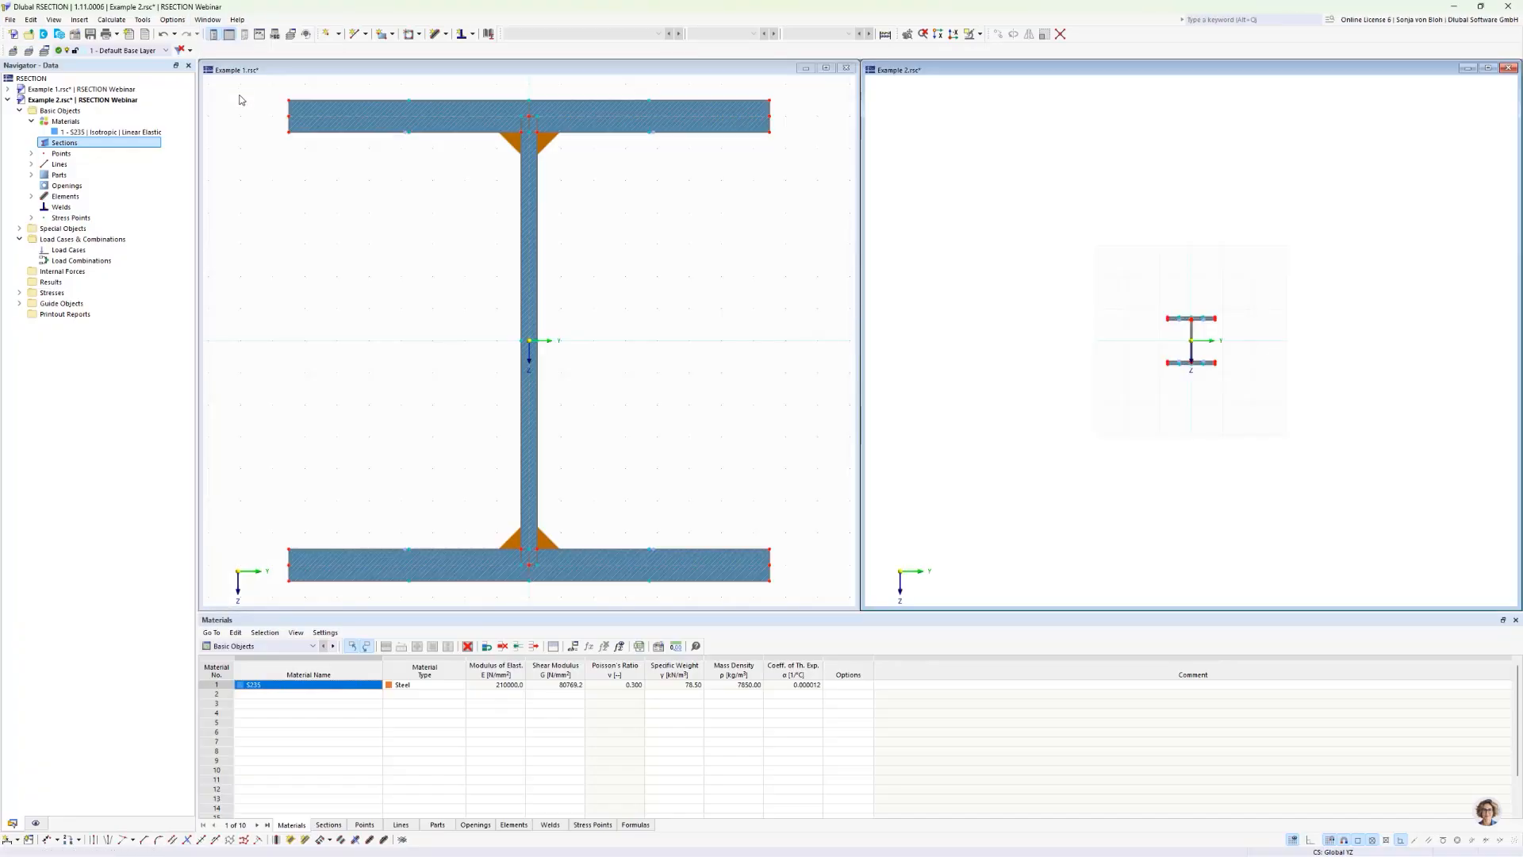
{"action": "key", "text": "F8"}
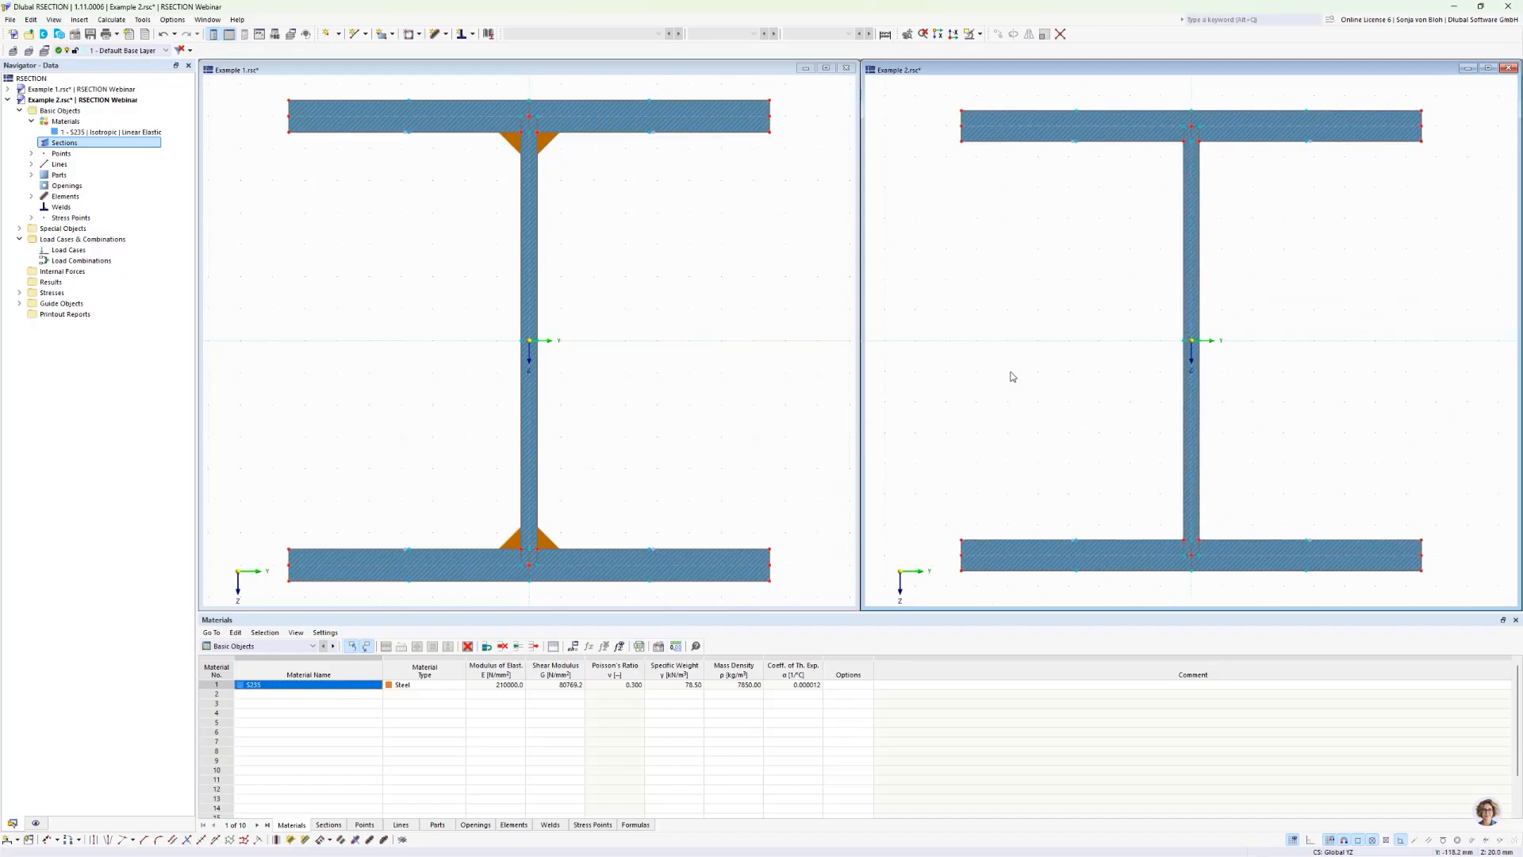
Step: Run the full calculation for Example 2 and for Example 1
{"action": "left_click", "coordinate": [113, 22]}
{"action": "left_click", "coordinate": [119, 33]}
{"action": "left_click", "coordinate": [710, 290]}
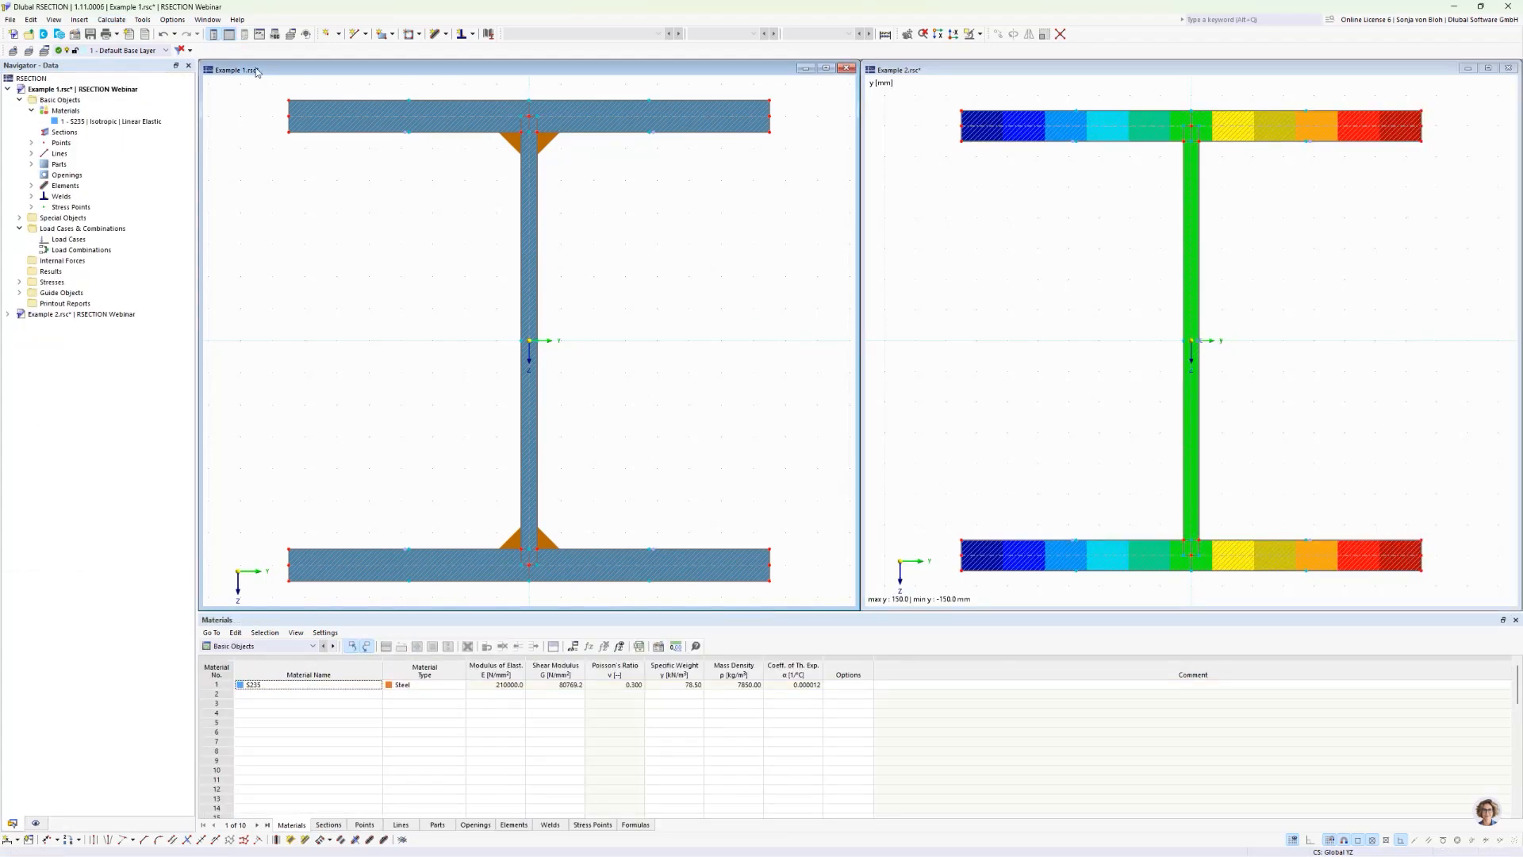
{"action": "left_click", "coordinate": [111, 20]}
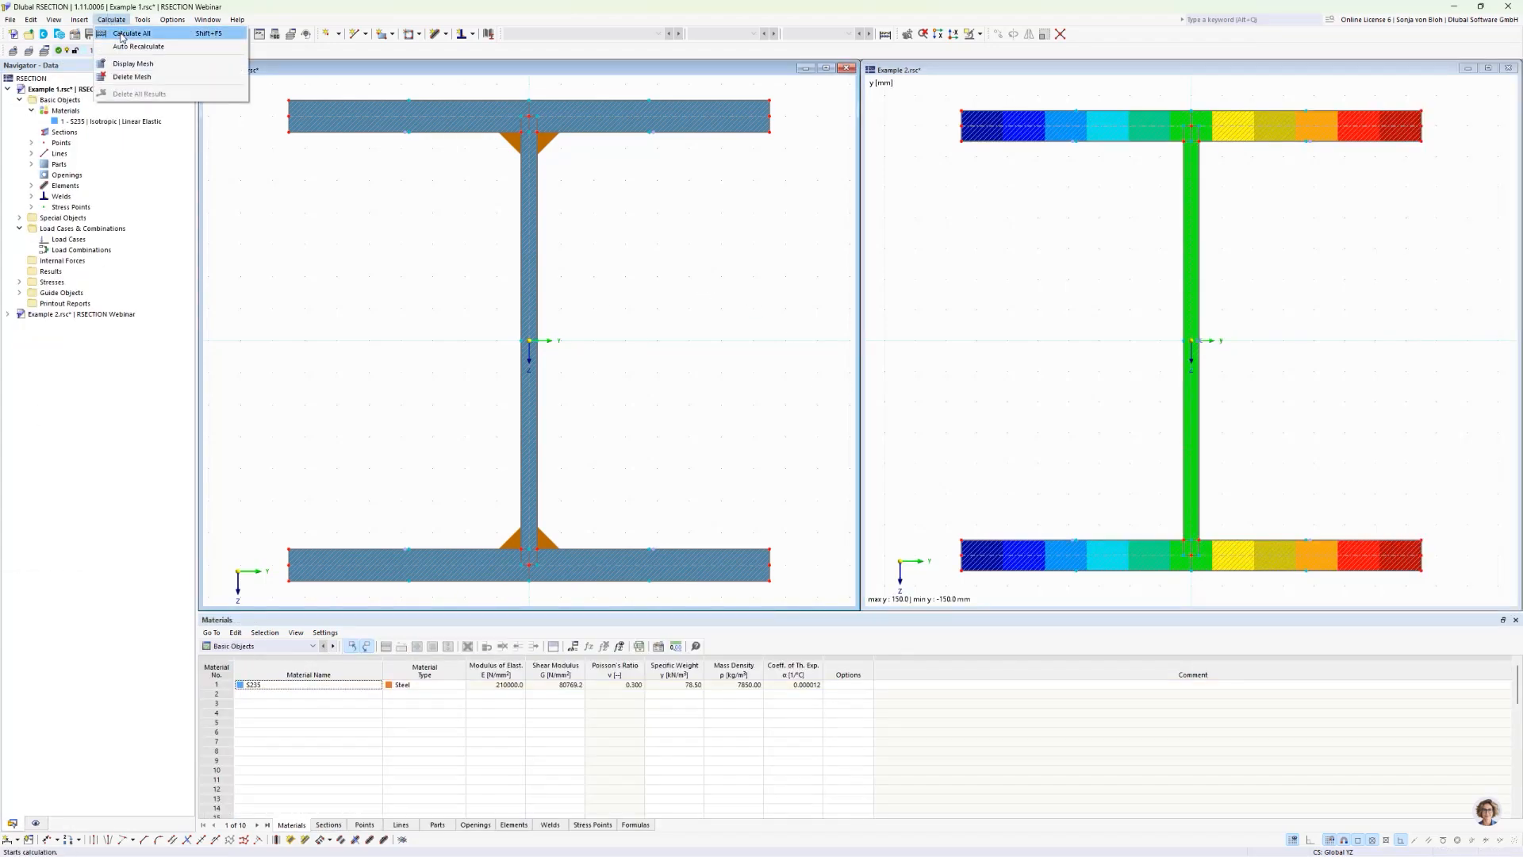
{"action": "left_click", "coordinate": [121, 35]}
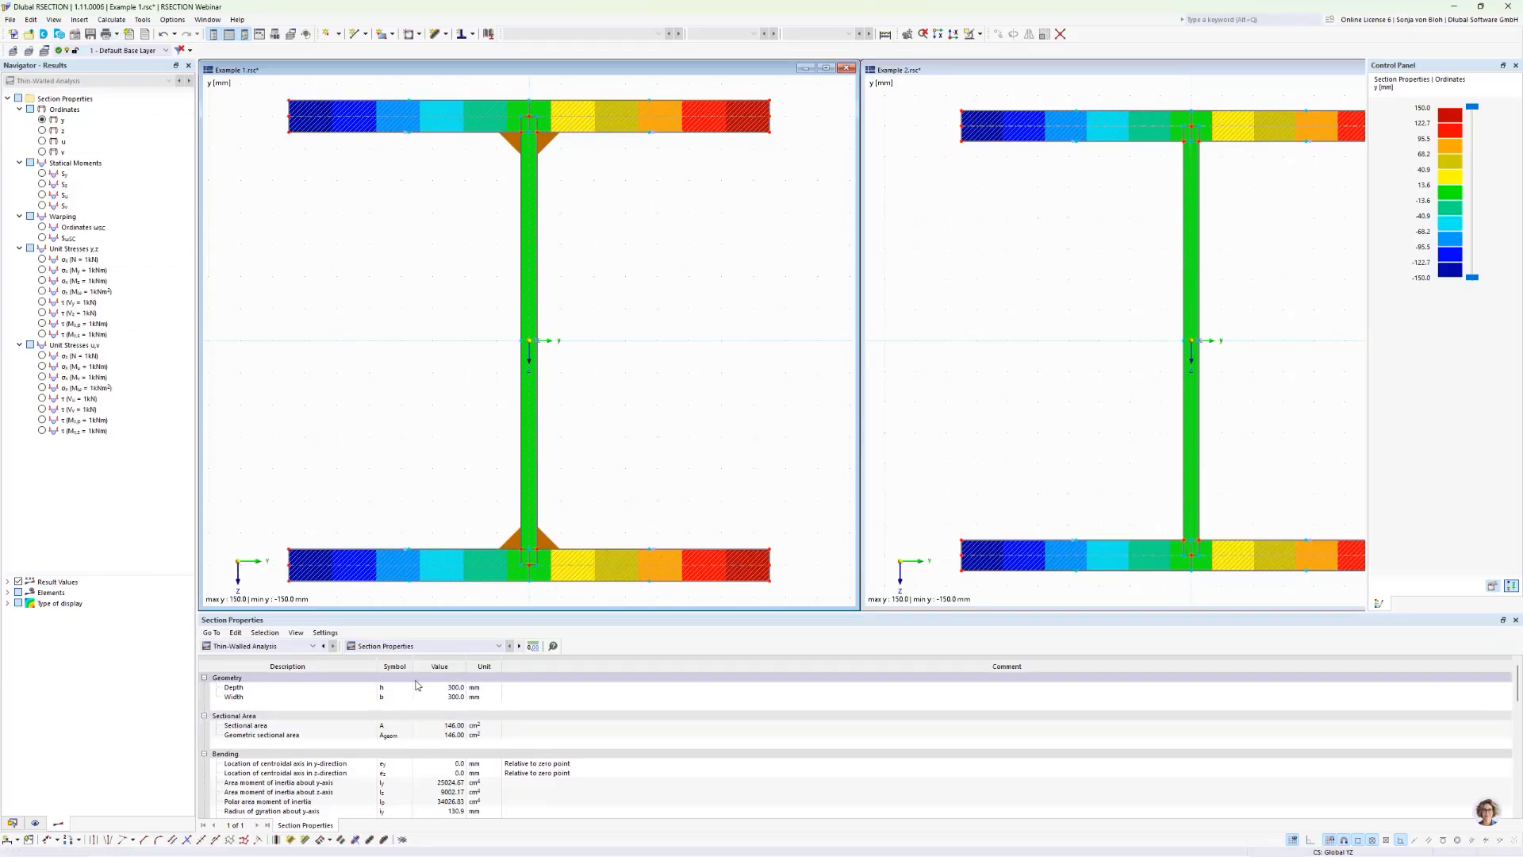
Step: Examine the section properties of Example 1 down to the torsional constants, including Bredt, and compare them with those of Example 2
{"action": "scroll", "coordinate": [441, 750], "scroll_direction": "down", "scroll_amount": 4}
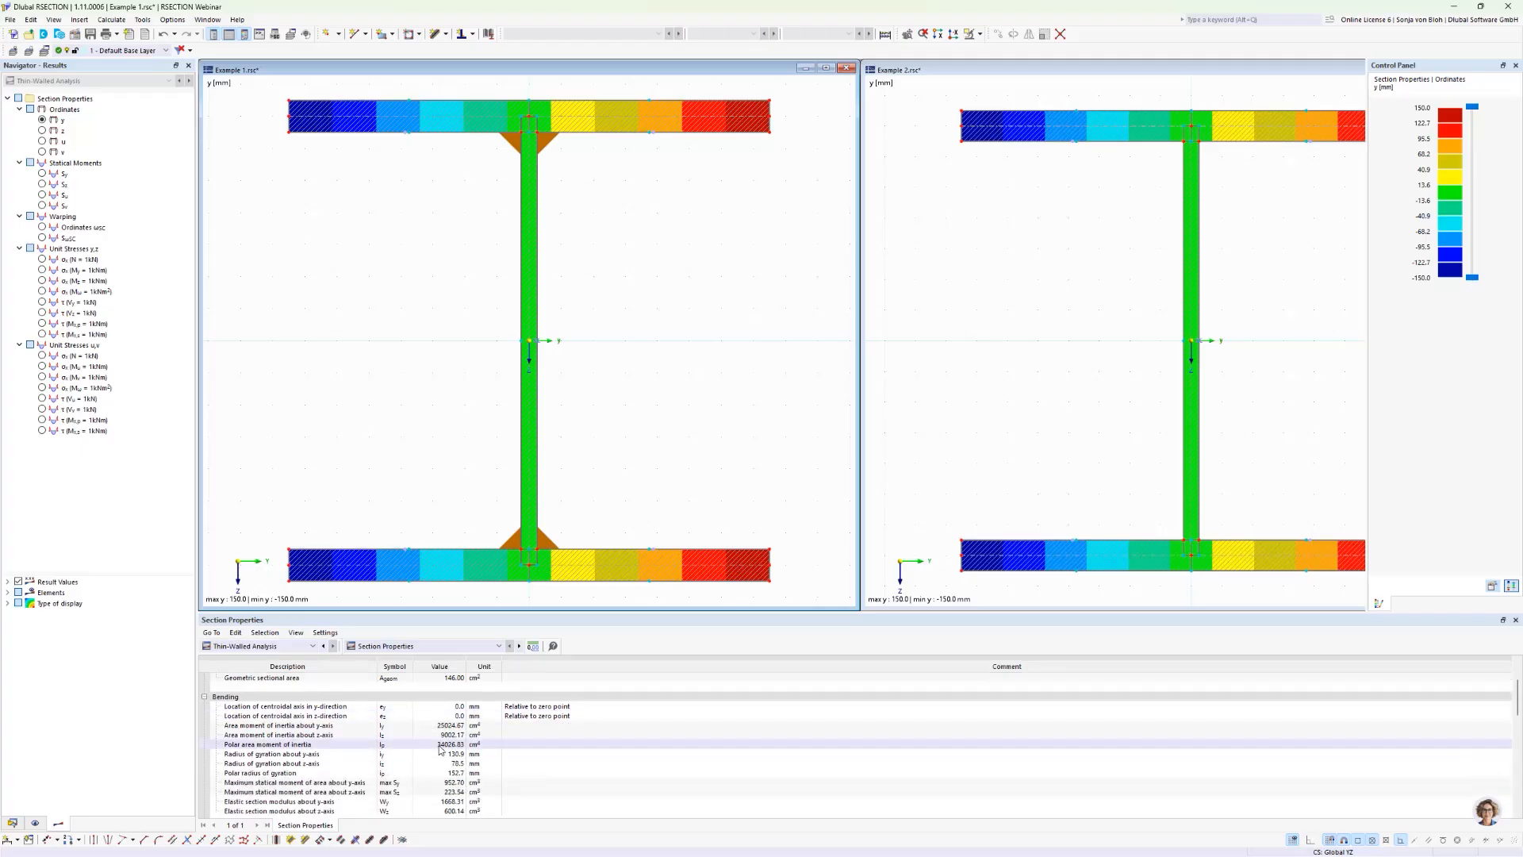
{"action": "scroll", "coordinate": [441, 749], "scroll_direction": "down", "scroll_amount": 2}
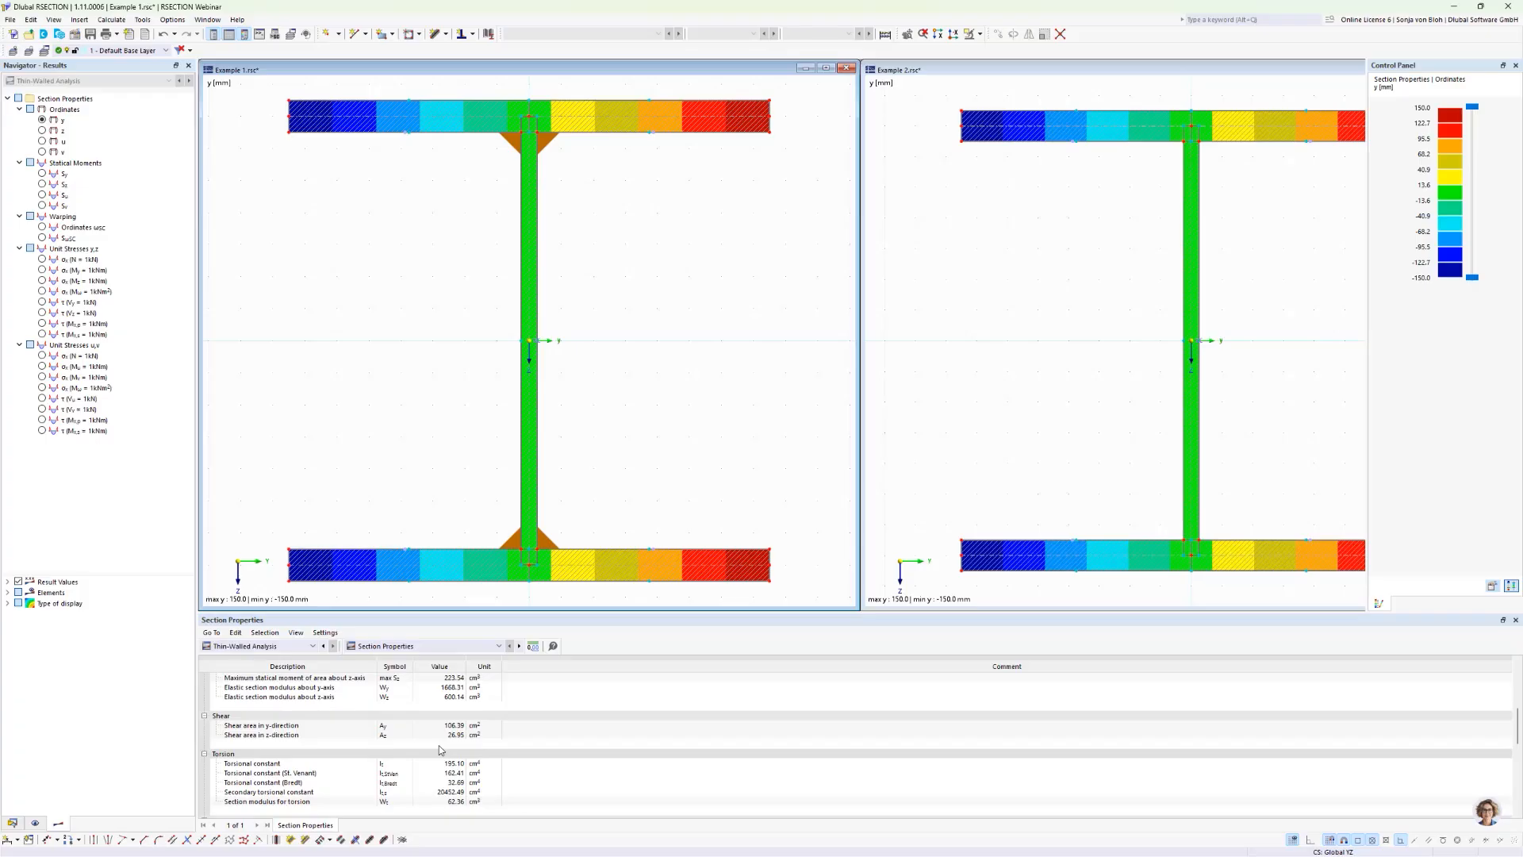
{"action": "scroll", "coordinate": [439, 745], "scroll_direction": "down", "scroll_amount": 1}
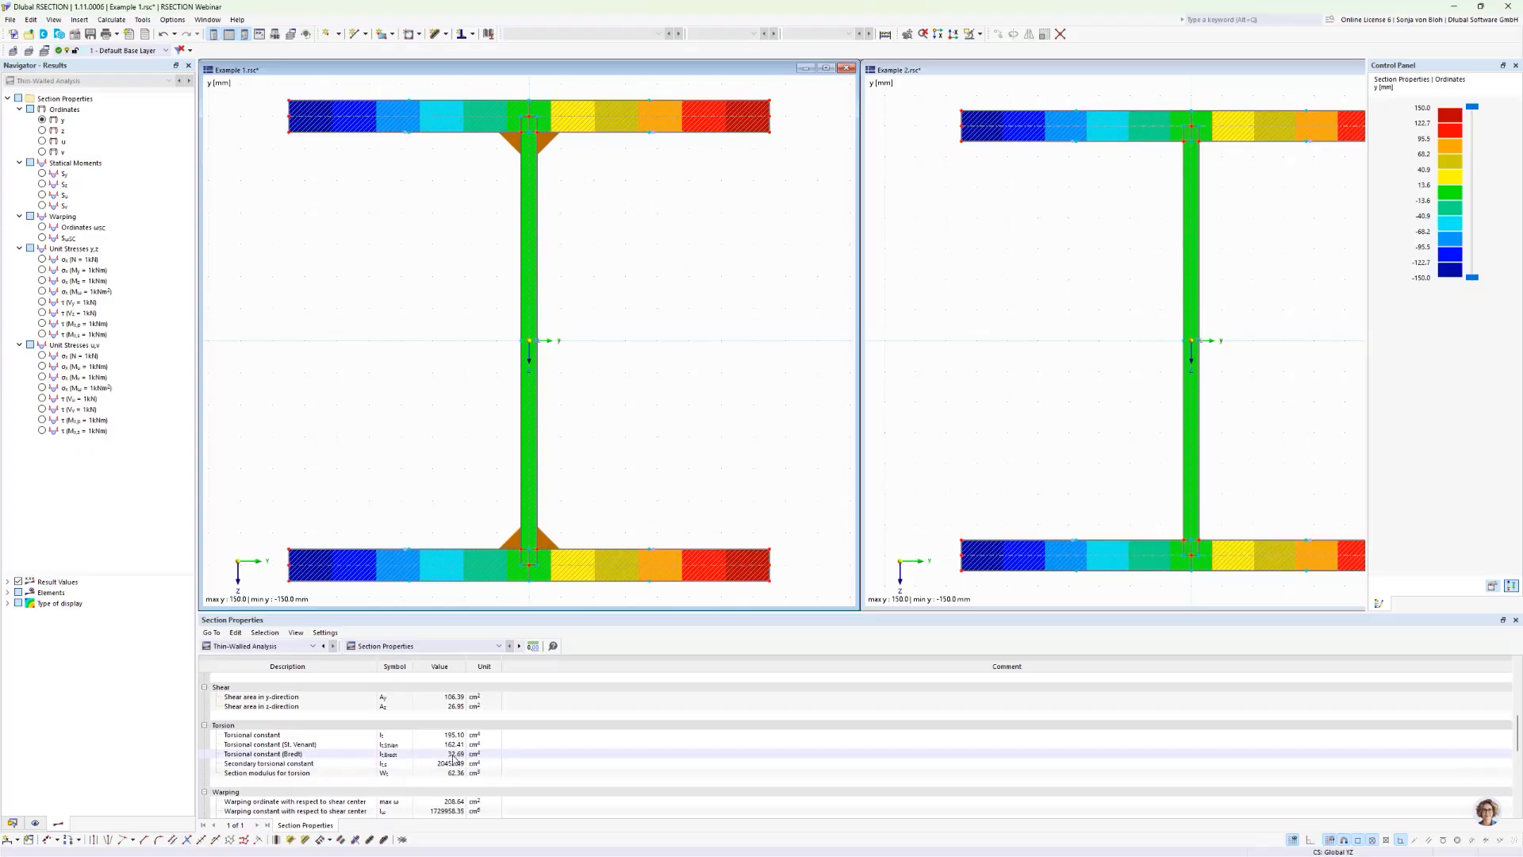
{"action": "left_click", "coordinate": [454, 755]}
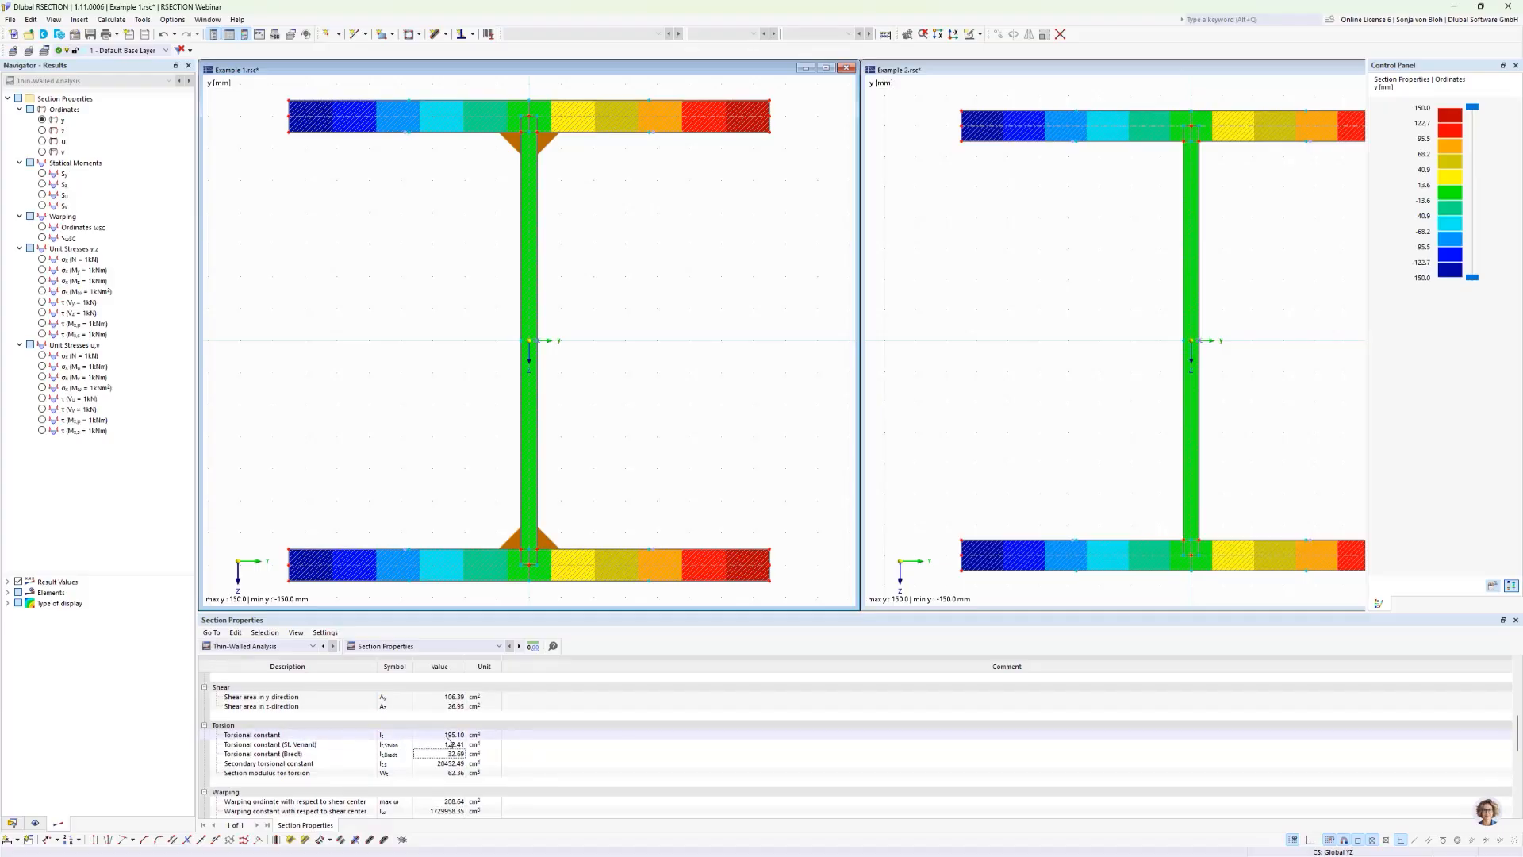
{"action": "left_click", "coordinate": [1040, 367]}
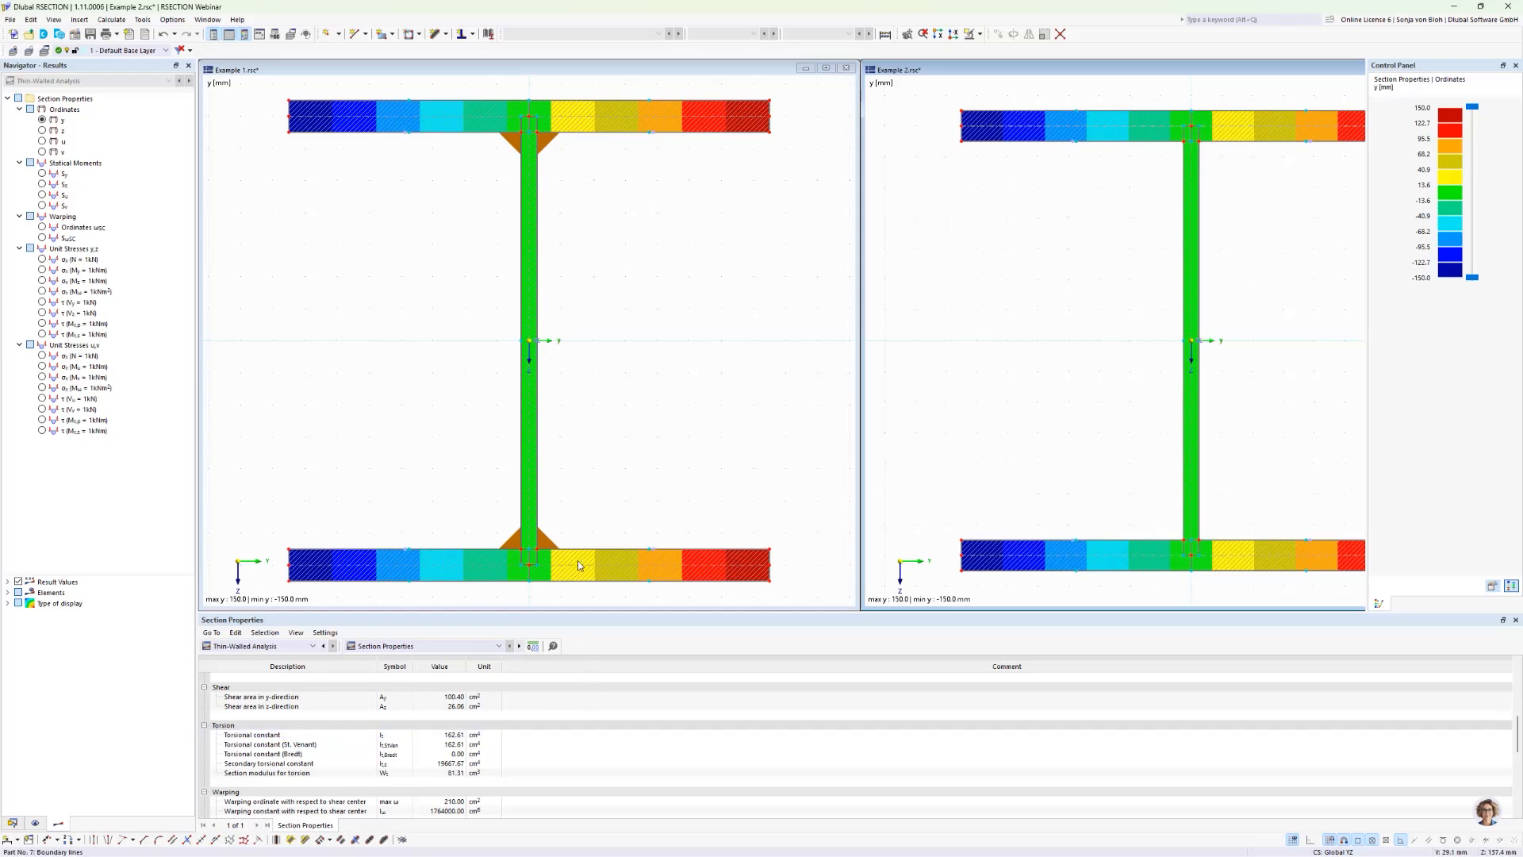
Step: Display the unit stress τ (Mx,p = 1kNm) under Unit Stresses y,z in Example 2 with the type of display set to Off
{"action": "left_click", "coordinate": [42, 324]}
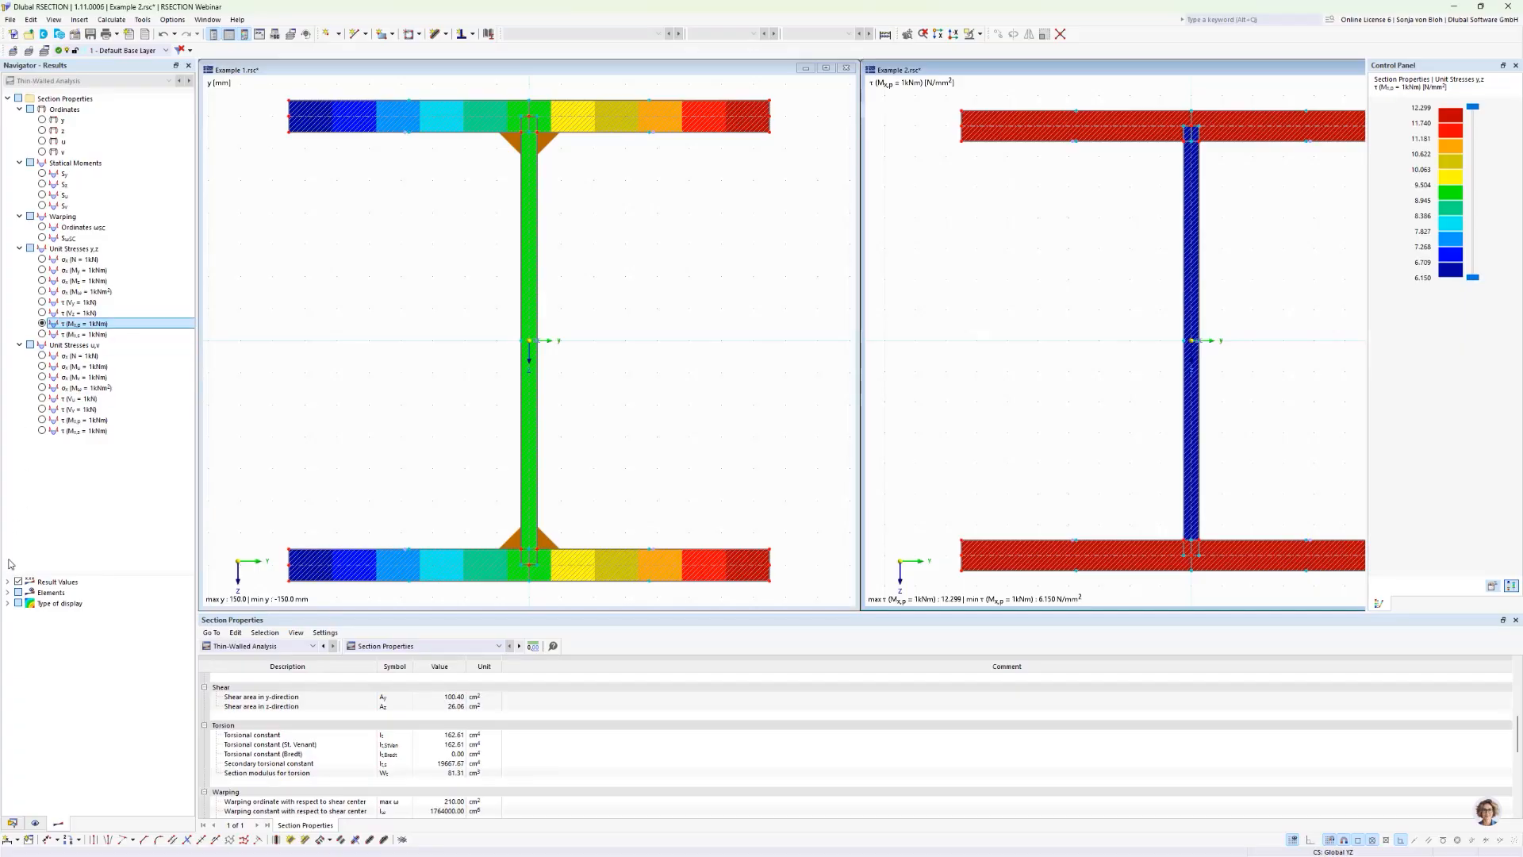
{"action": "left_click", "coordinate": [7, 604]}
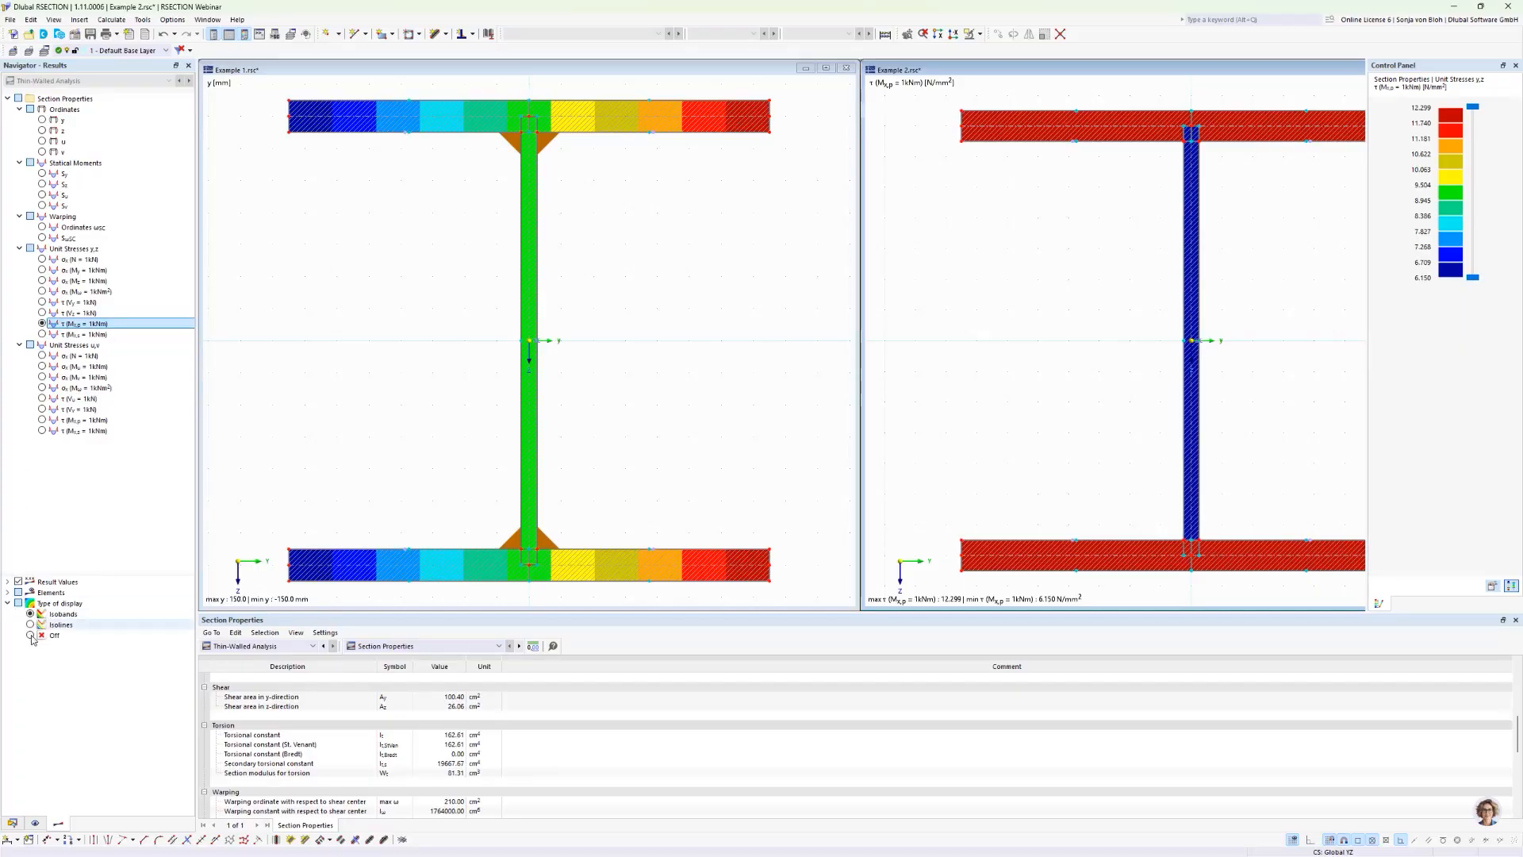
{"action": "left_click", "coordinate": [30, 635]}
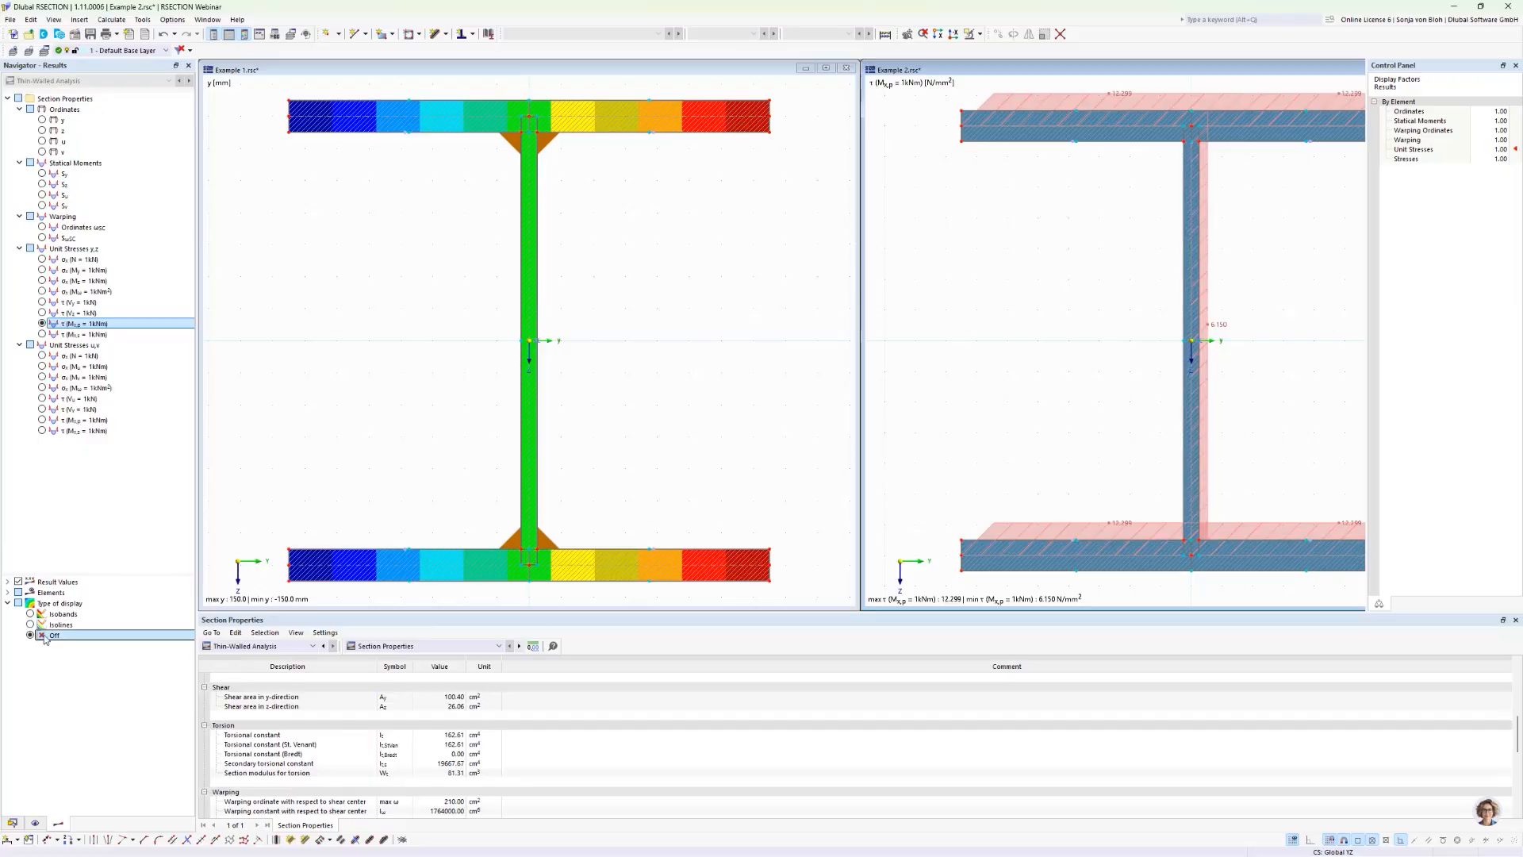
{"action": "scroll", "coordinate": [970, 418], "scroll_direction": "down", "scroll_amount": 1}
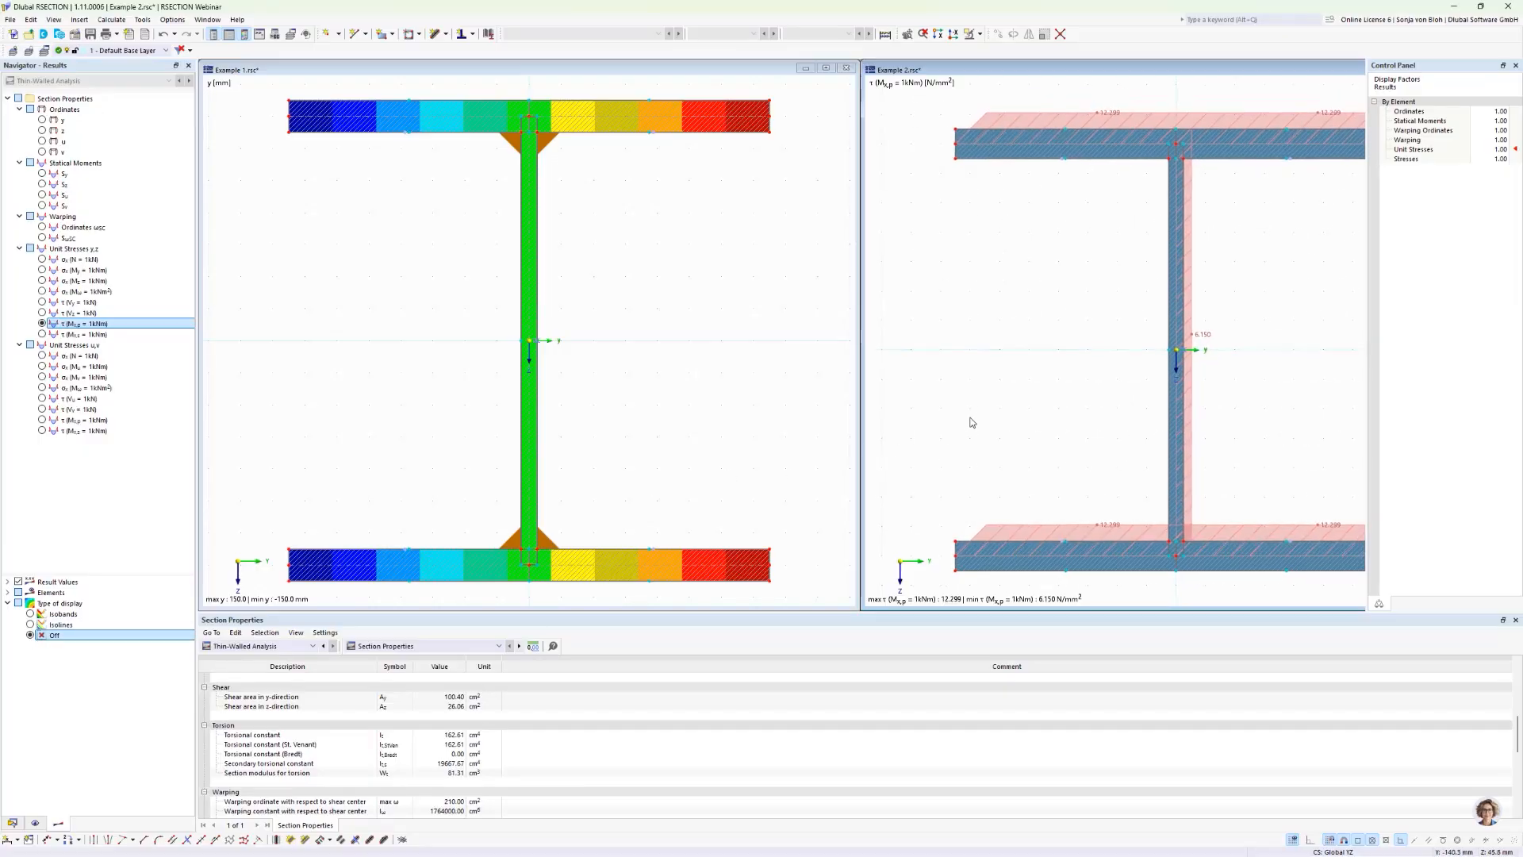
Step: Display the same τ (Mx,p = 1kNm) unit stress in Example 1 with the type of display Off, and maximize its window
{"action": "left_click", "coordinate": [624, 400]}
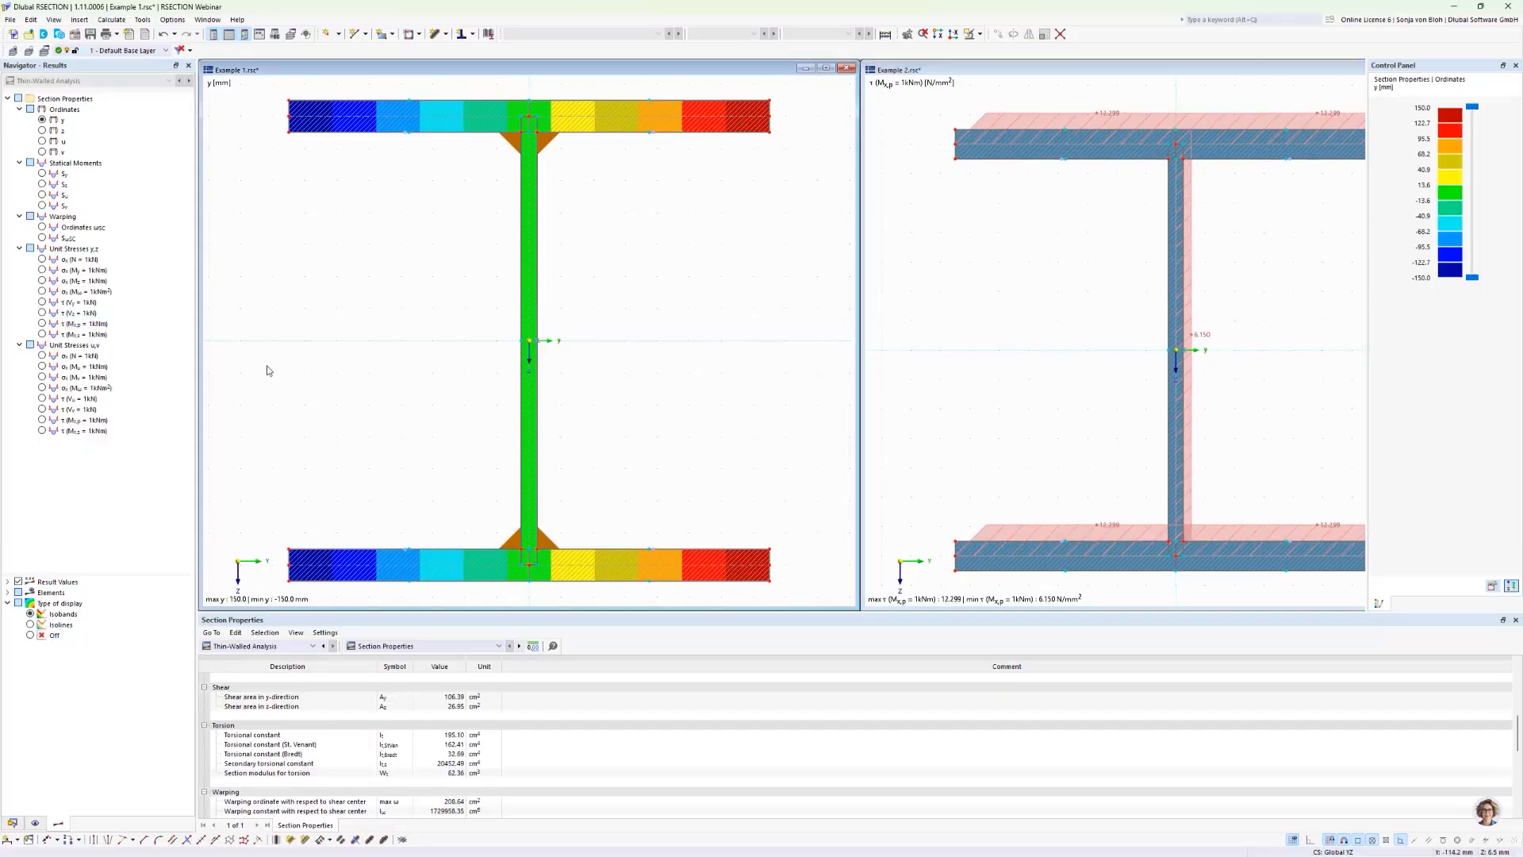
{"action": "left_click", "coordinate": [42, 324]}
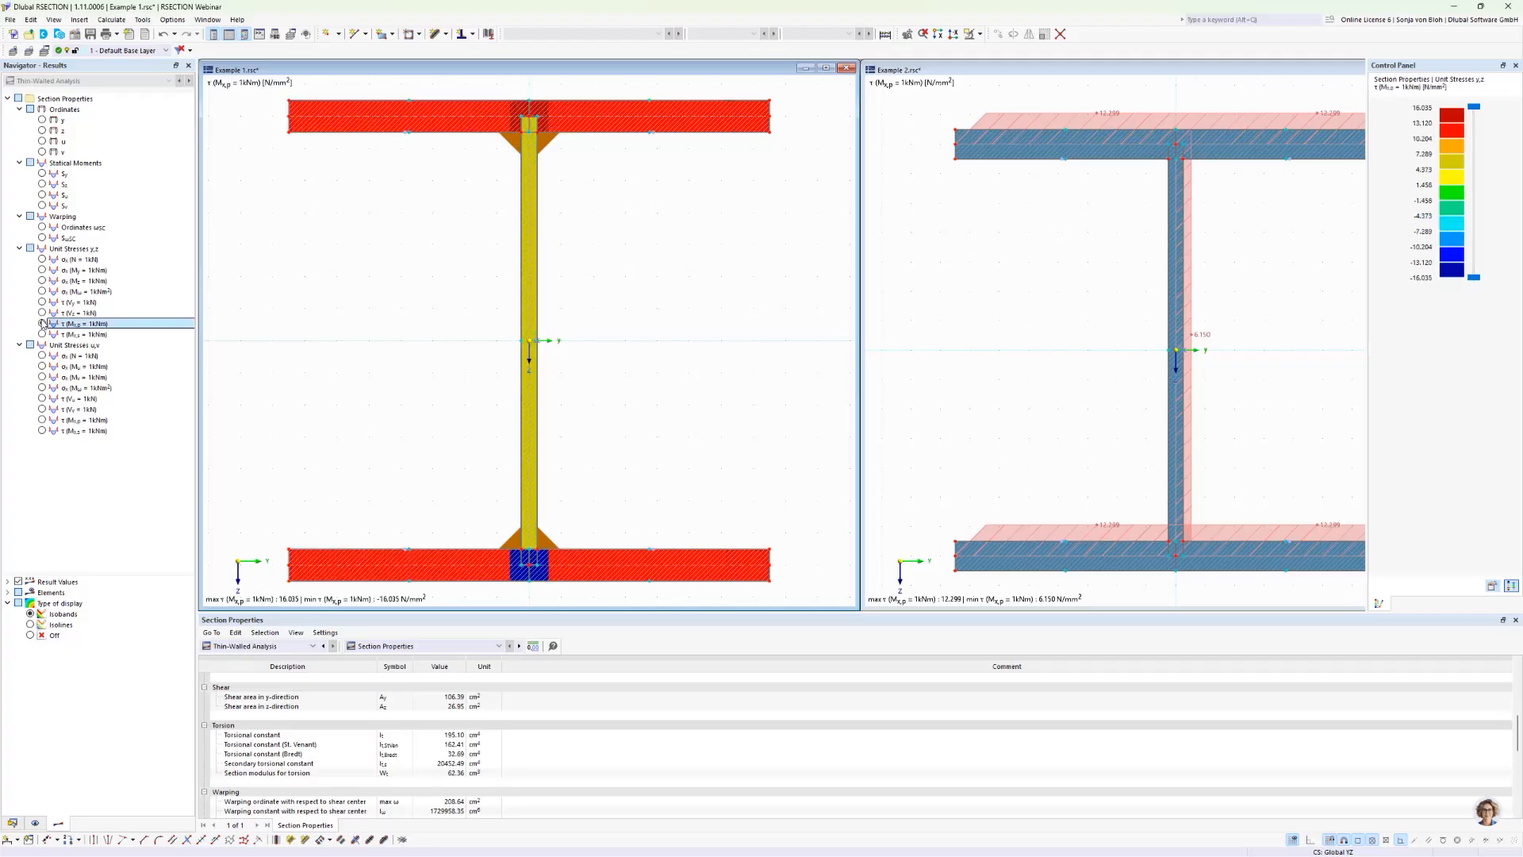
{"action": "left_click", "coordinate": [30, 635]}
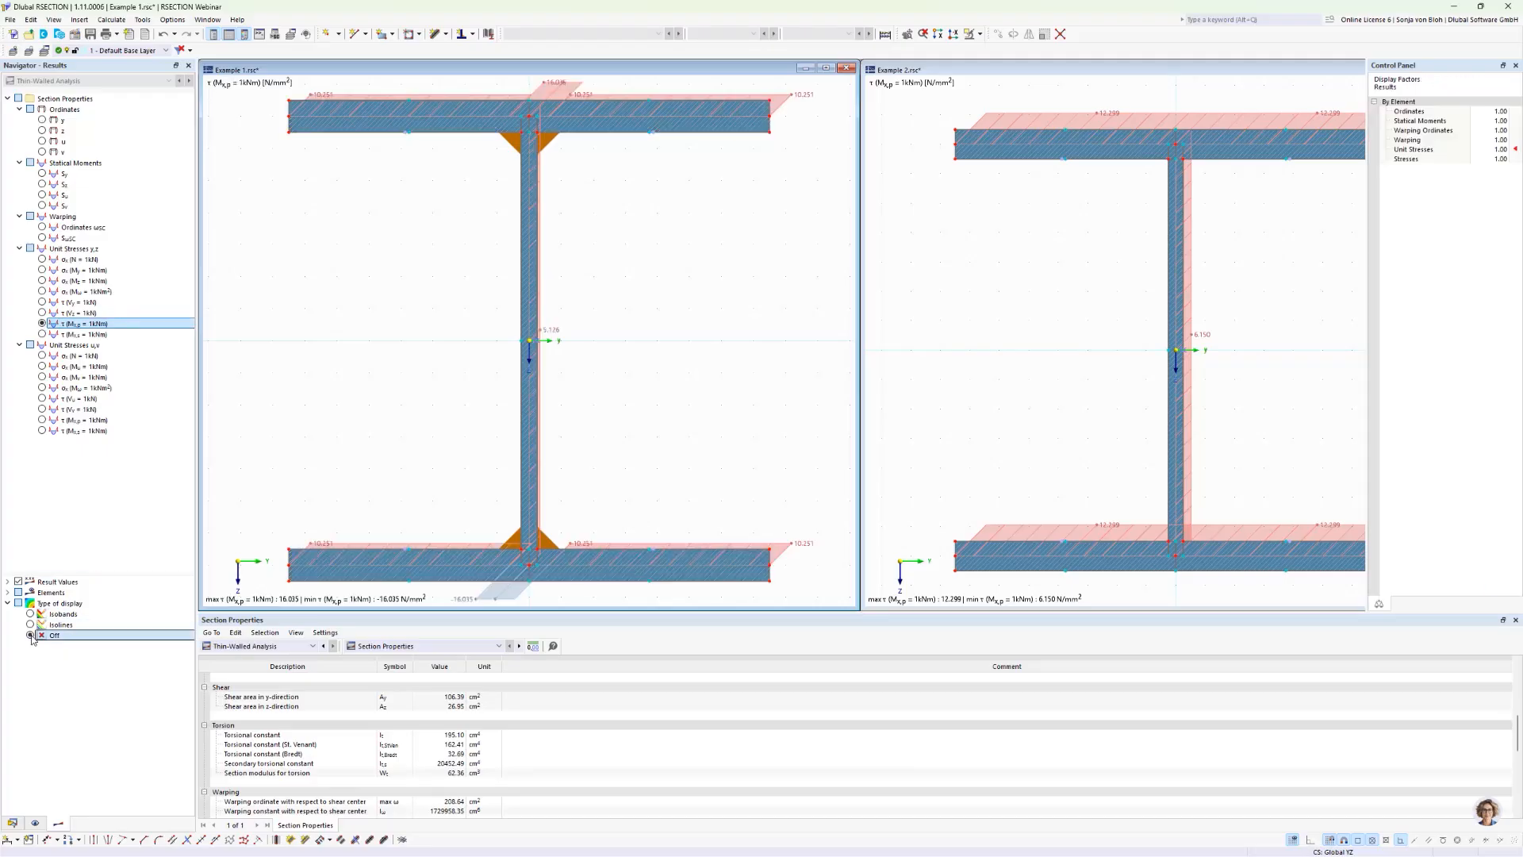
{"action": "scroll", "coordinate": [331, 405], "scroll_direction": "down", "scroll_amount": 2}
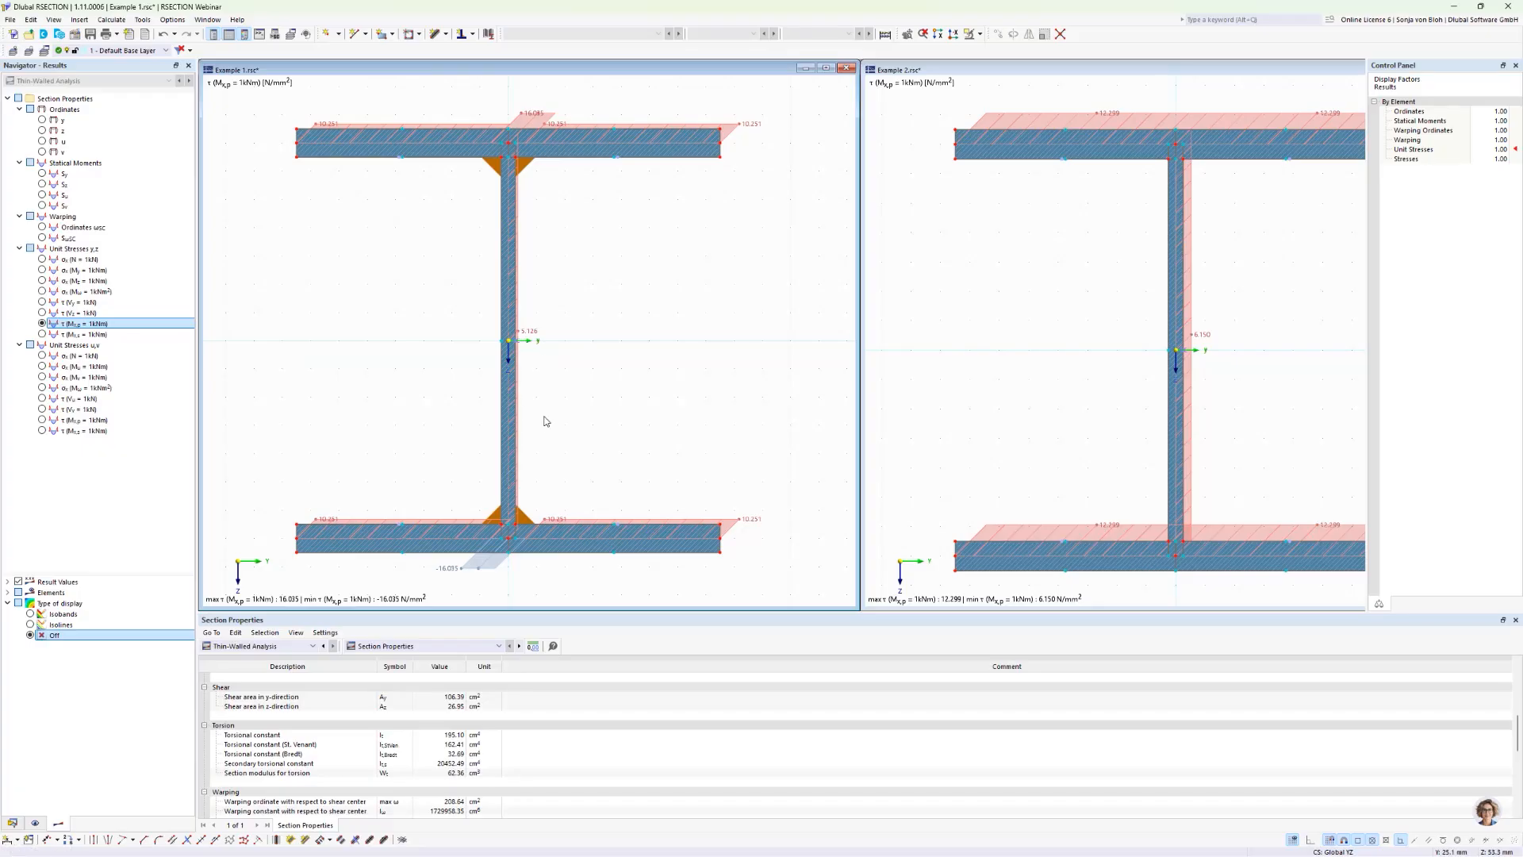
{"action": "left_click", "coordinate": [825, 68]}
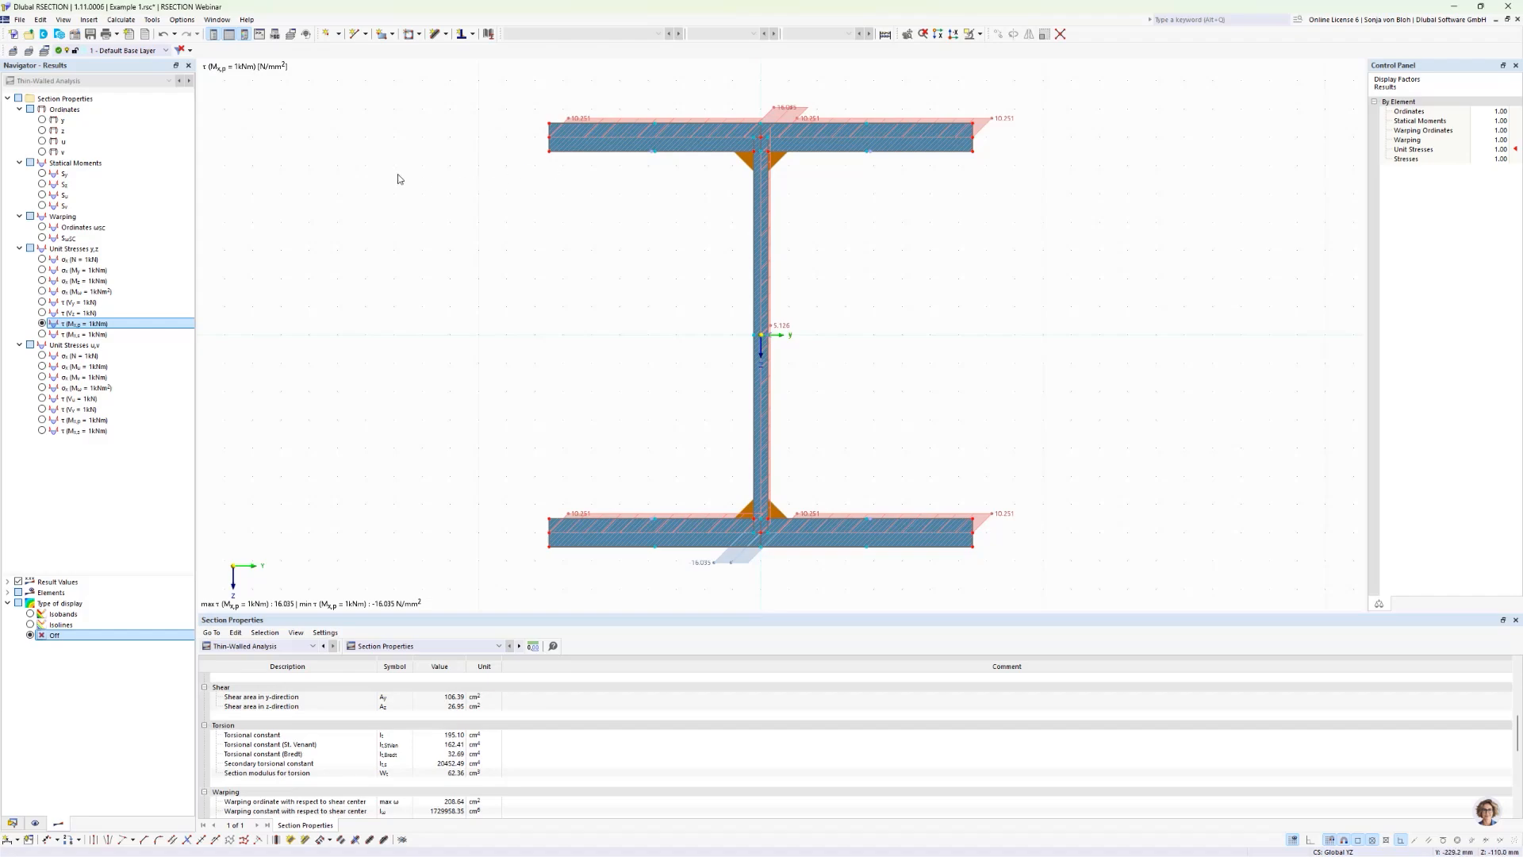
Step: Create a new section in Example 1 as a parametric flat bar with b = 200 mm and h = 15 mm
{"action": "left_click", "coordinate": [10, 824]}
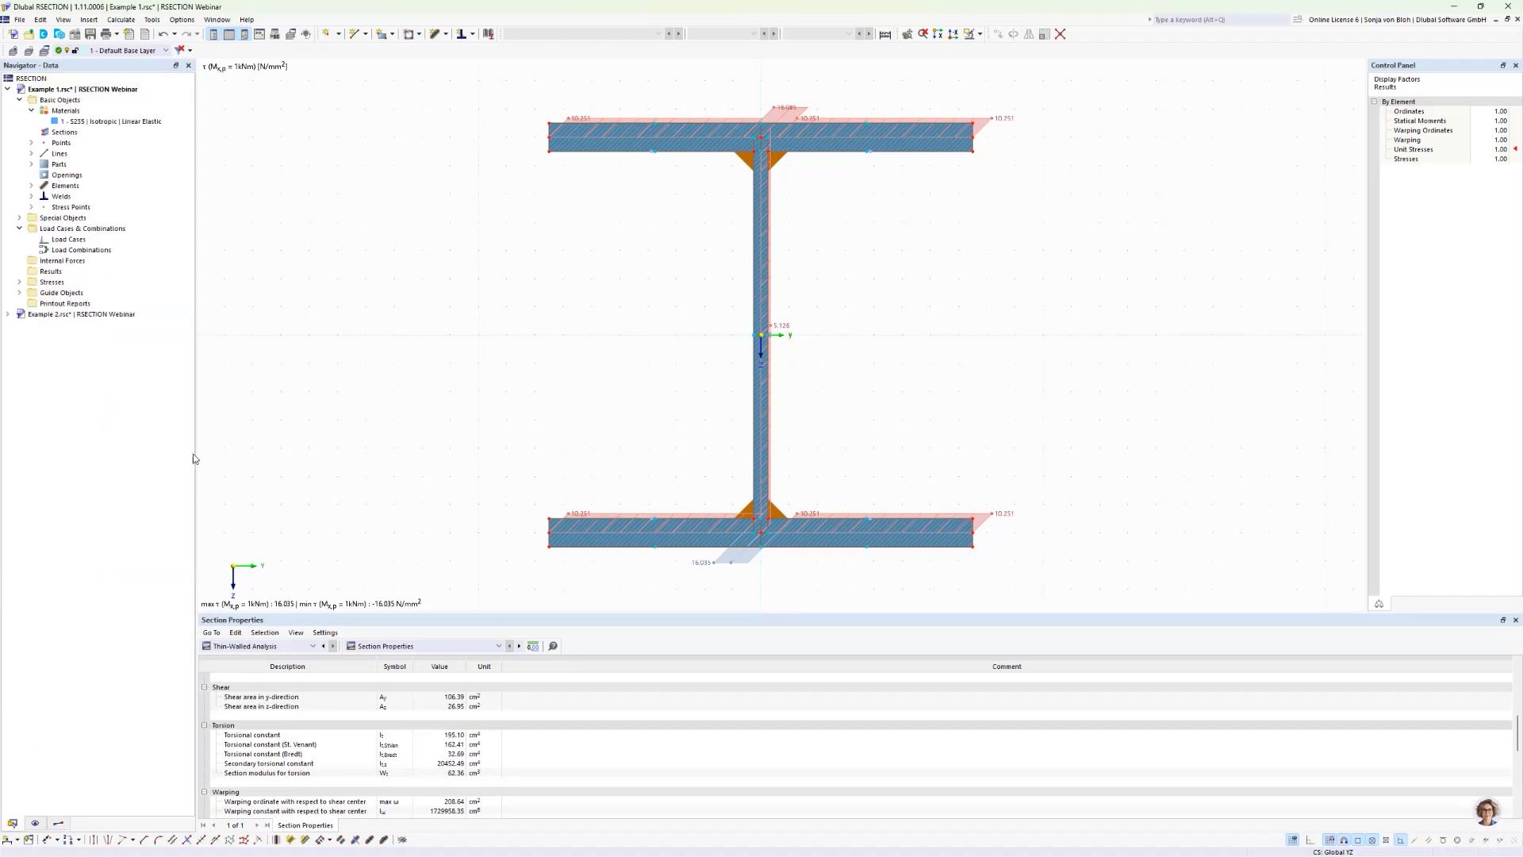
{"action": "right_click", "coordinate": [68, 132]}
{"action": "left_click", "coordinate": [108, 153]}
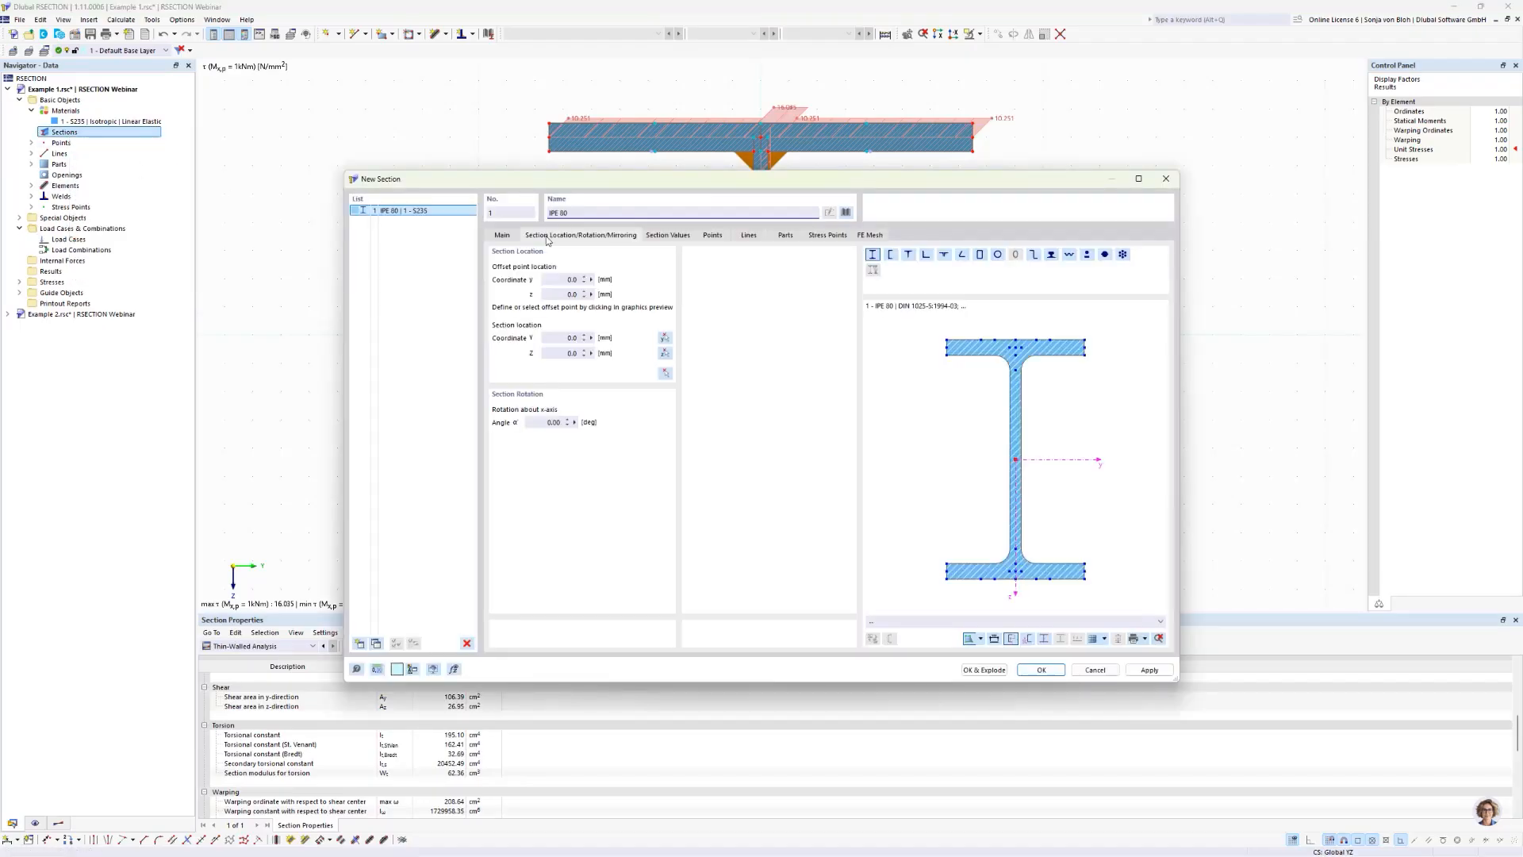
{"action": "left_click", "coordinate": [1088, 255]}
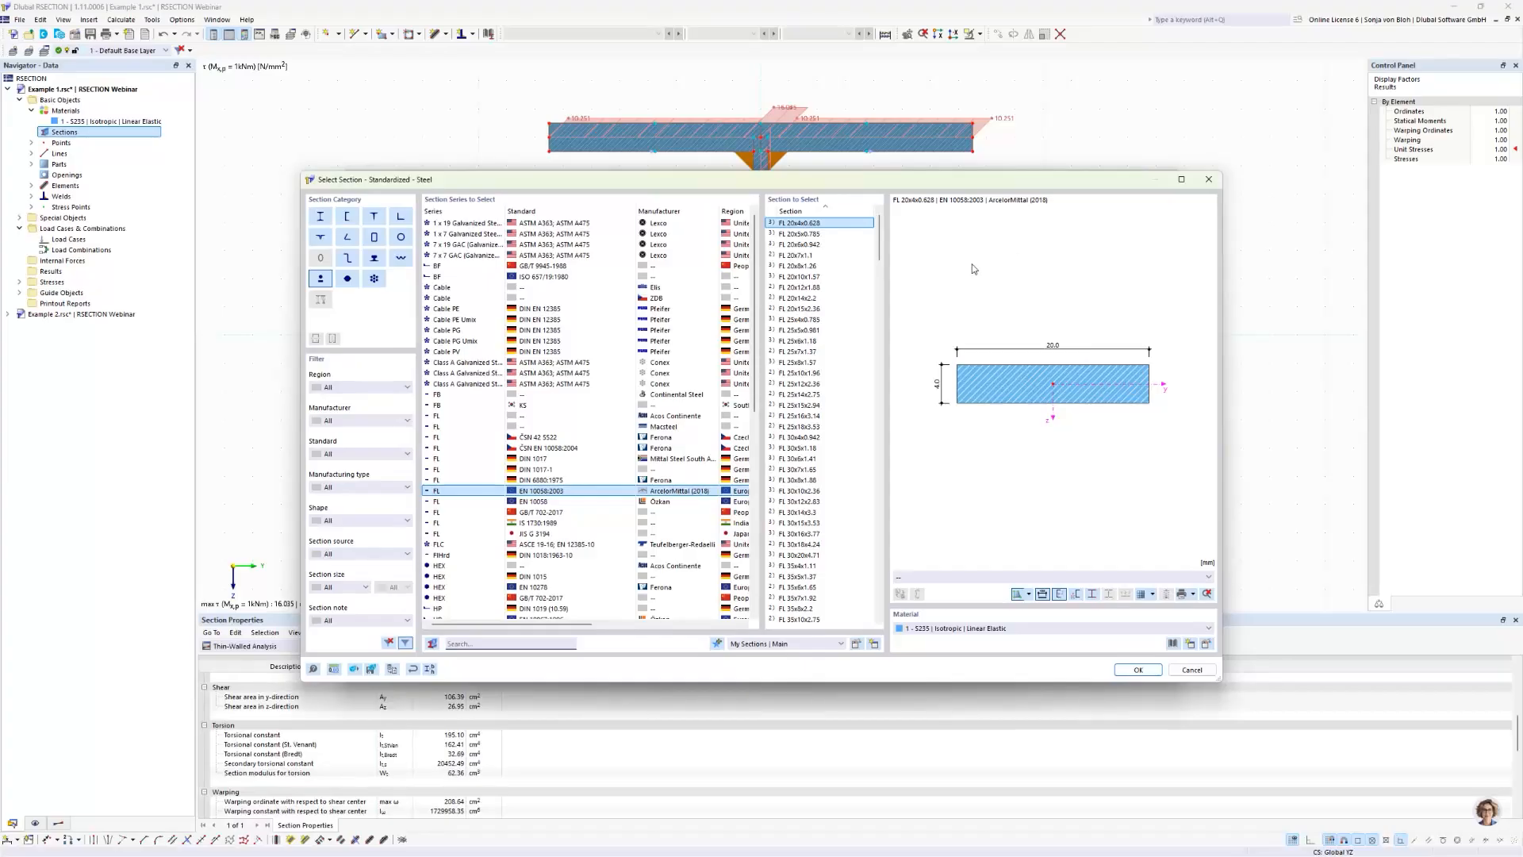
{"action": "left_click", "coordinate": [431, 671]}
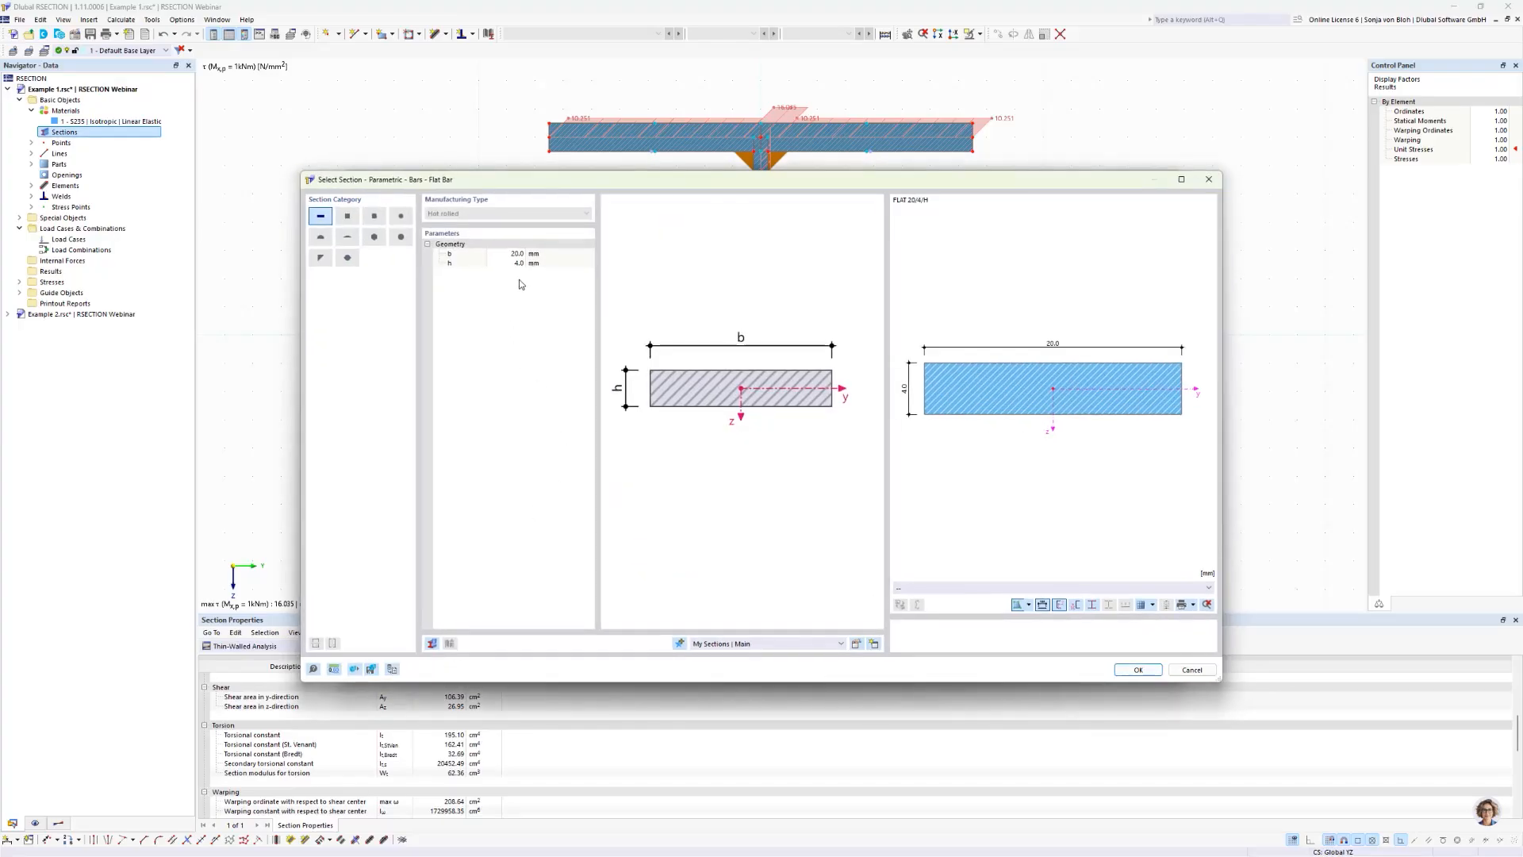
{"action": "left_click", "coordinate": [506, 253]}
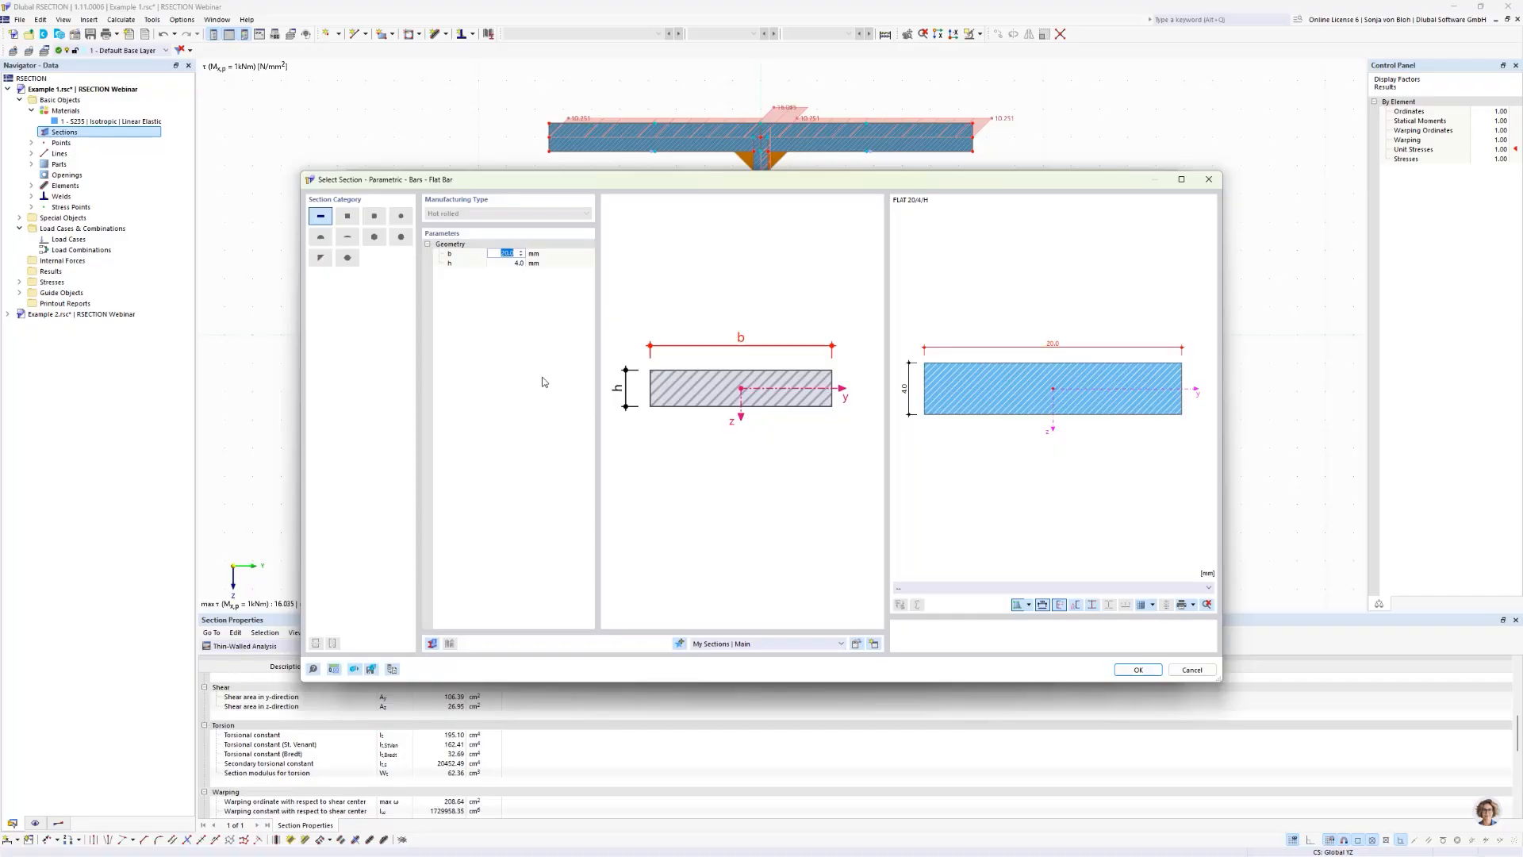
{"action": "type", "text": "200"}
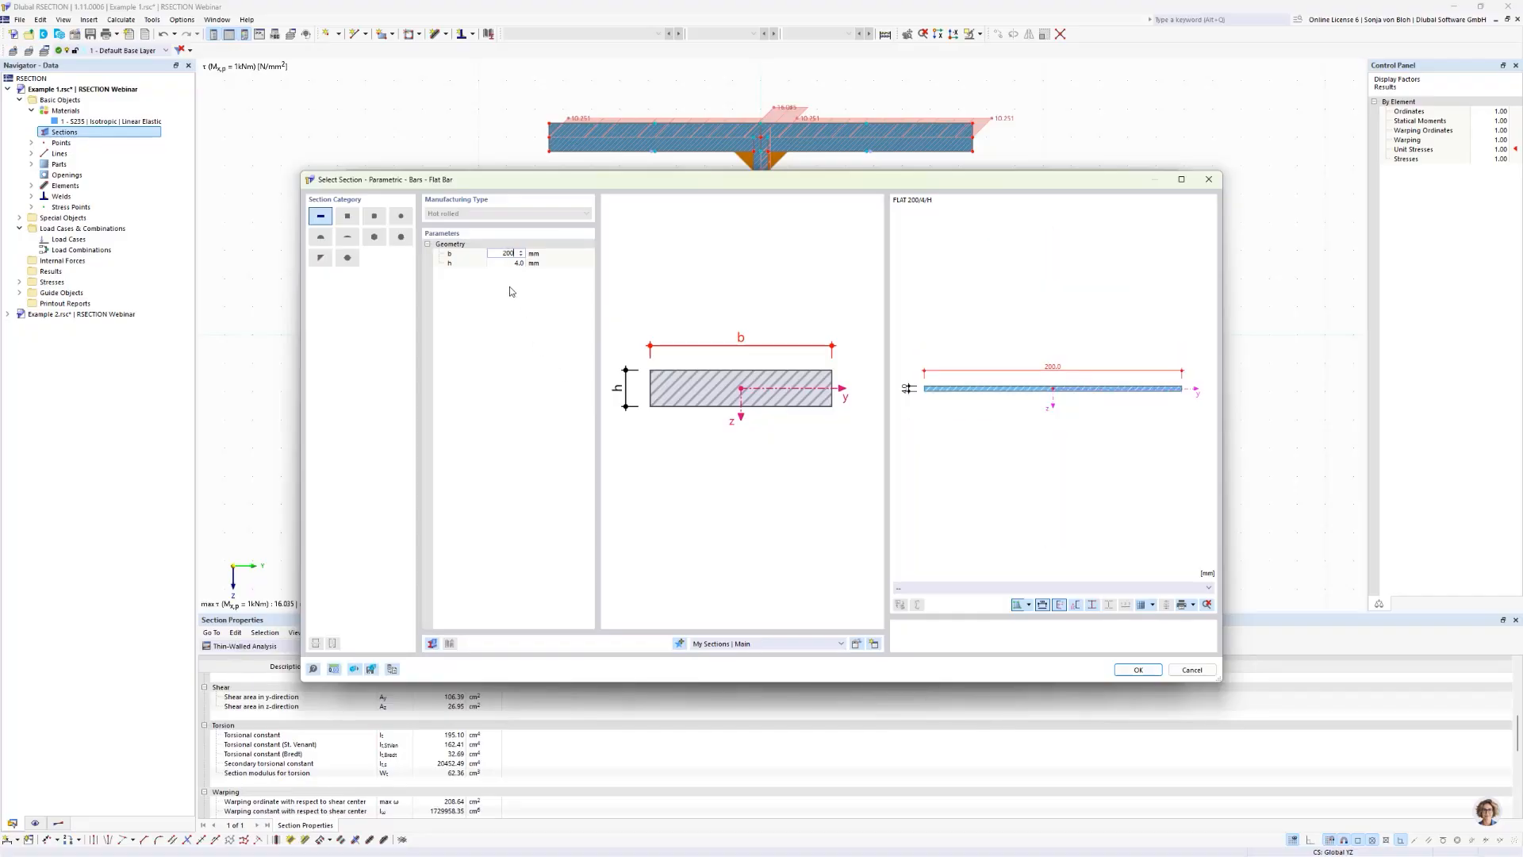
{"action": "left_click", "coordinate": [500, 264]}
{"action": "type", "text": "15"}
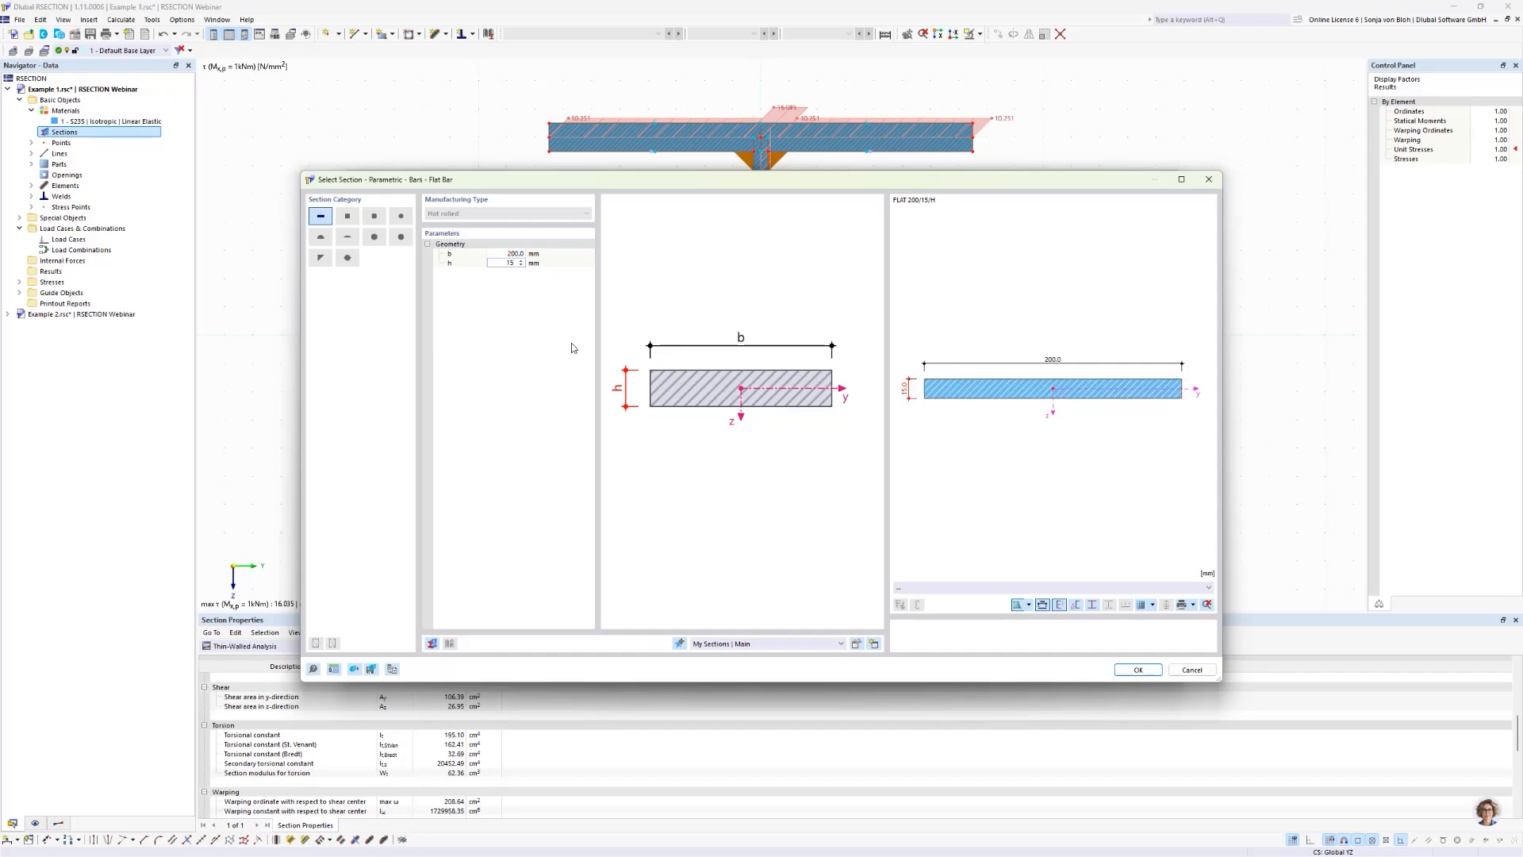
{"action": "left_click", "coordinate": [1147, 672]}
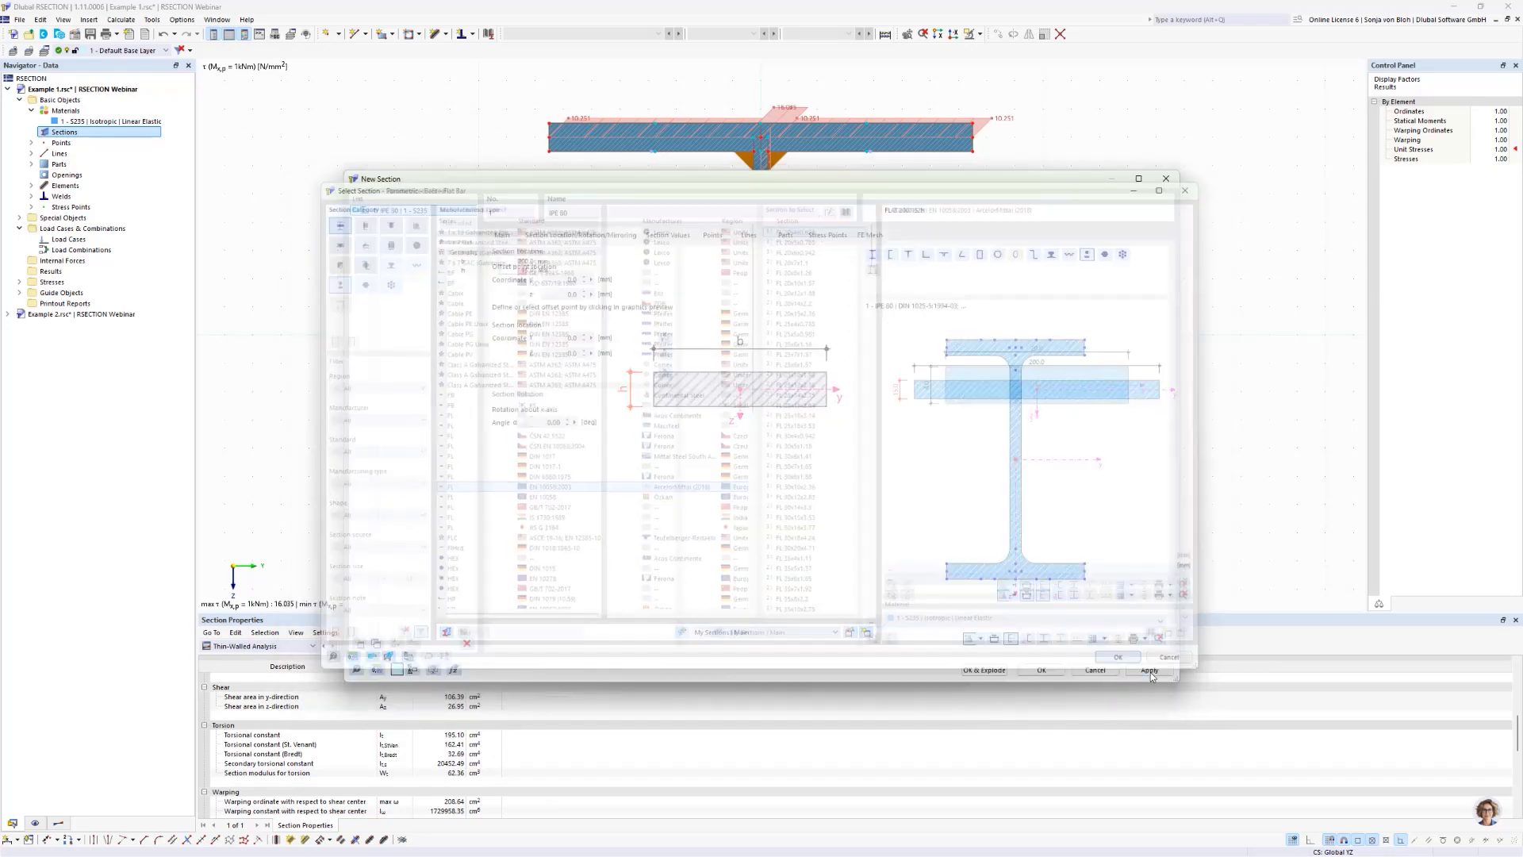
Step: Place the flat bar by its bottom-edge midpoint on the top flange's upper midpoint (Y 0, Z -150 mm) and insert it exploded into elements
{"action": "left_click", "coordinate": [640, 237]}
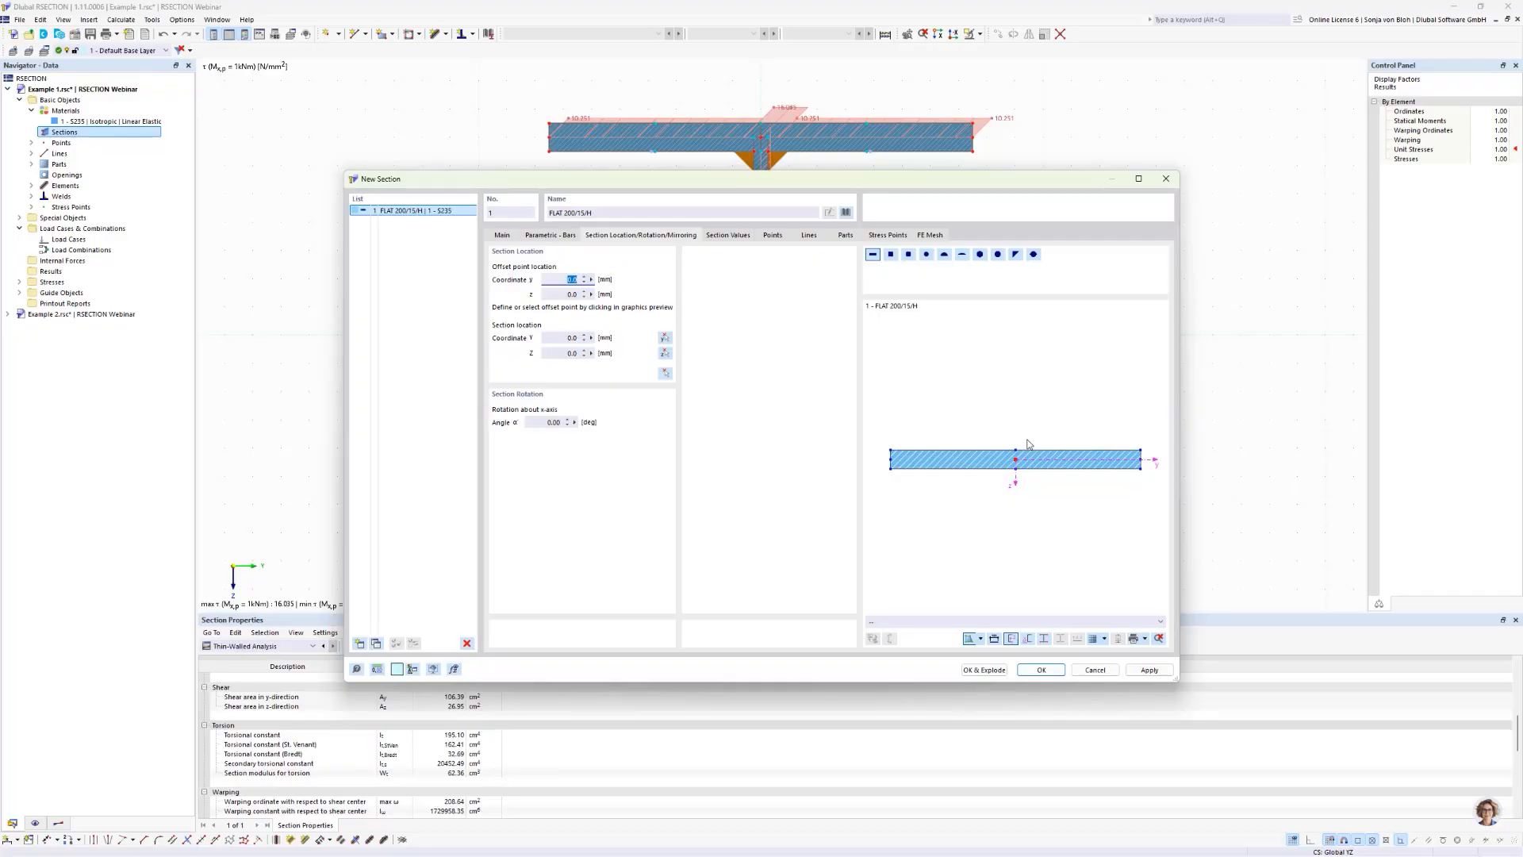
{"action": "left_click", "coordinate": [1016, 467]}
{"action": "left_click", "coordinate": [666, 373]}
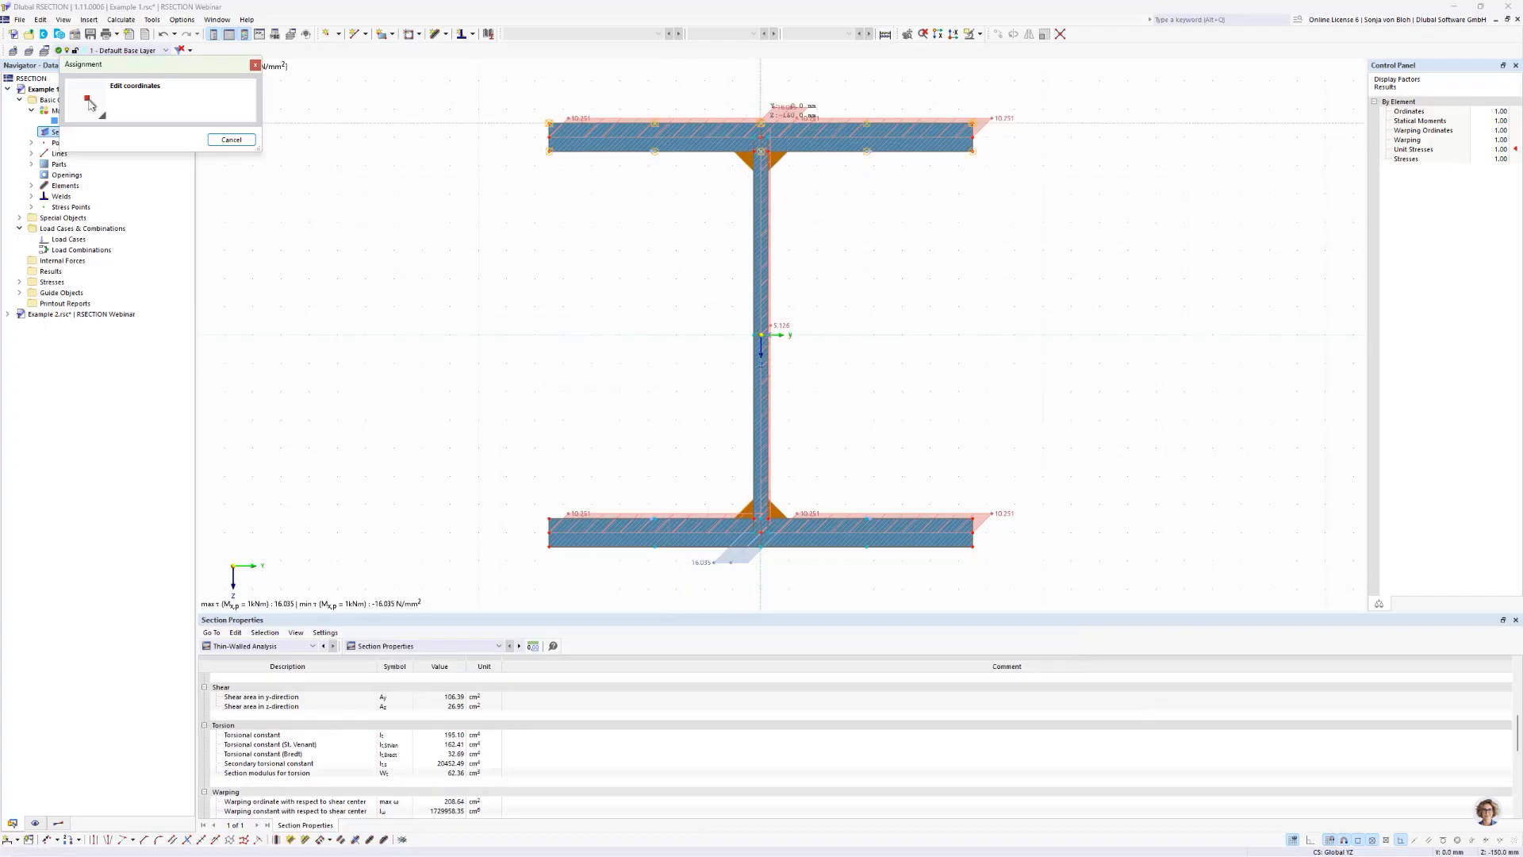
{"action": "left_click", "coordinate": [761, 123]}
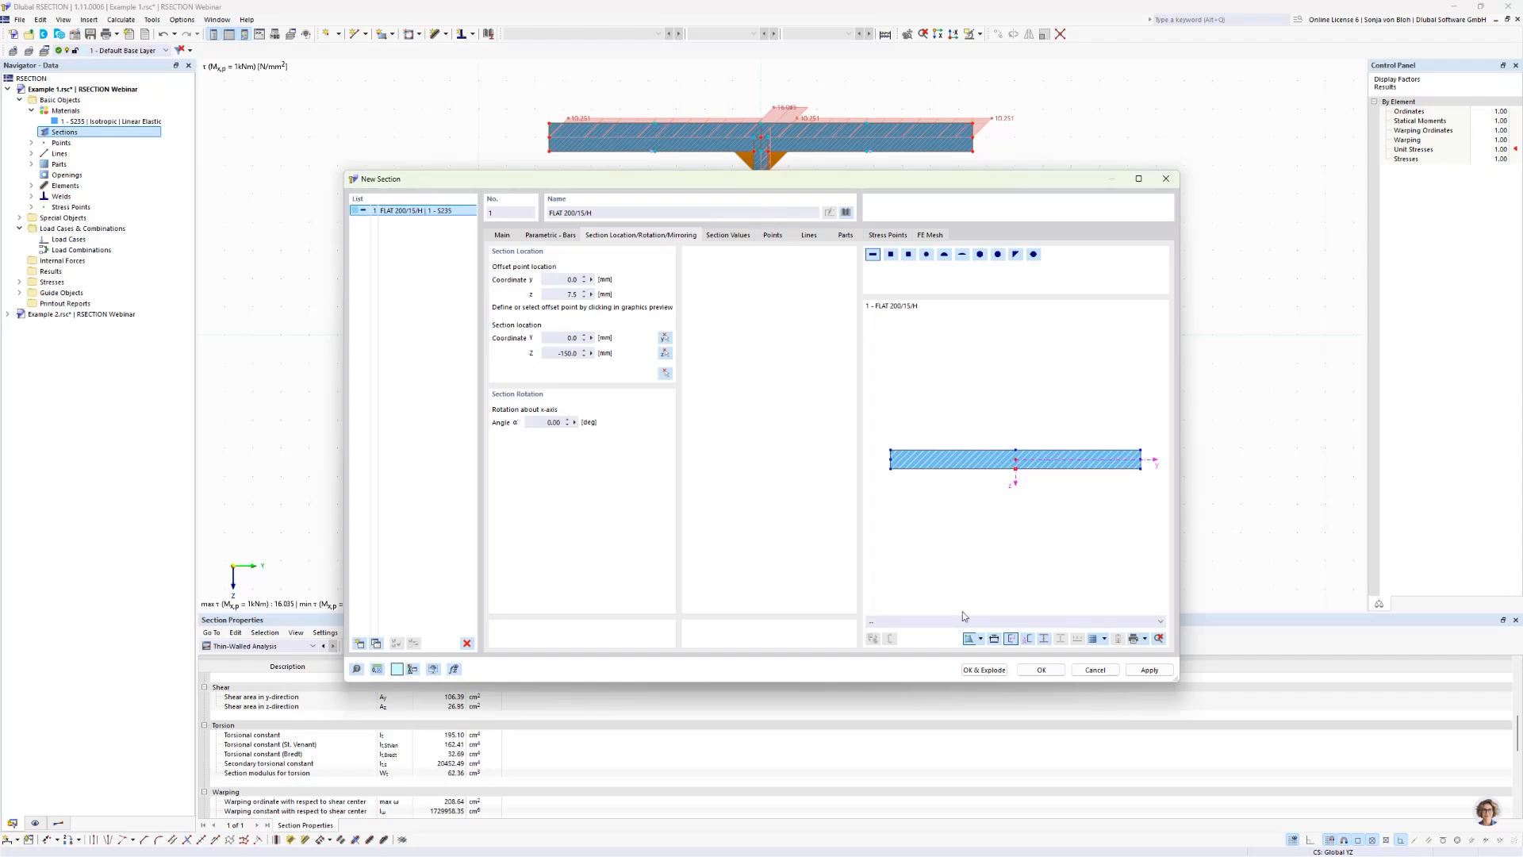
{"action": "left_click", "coordinate": [980, 671]}
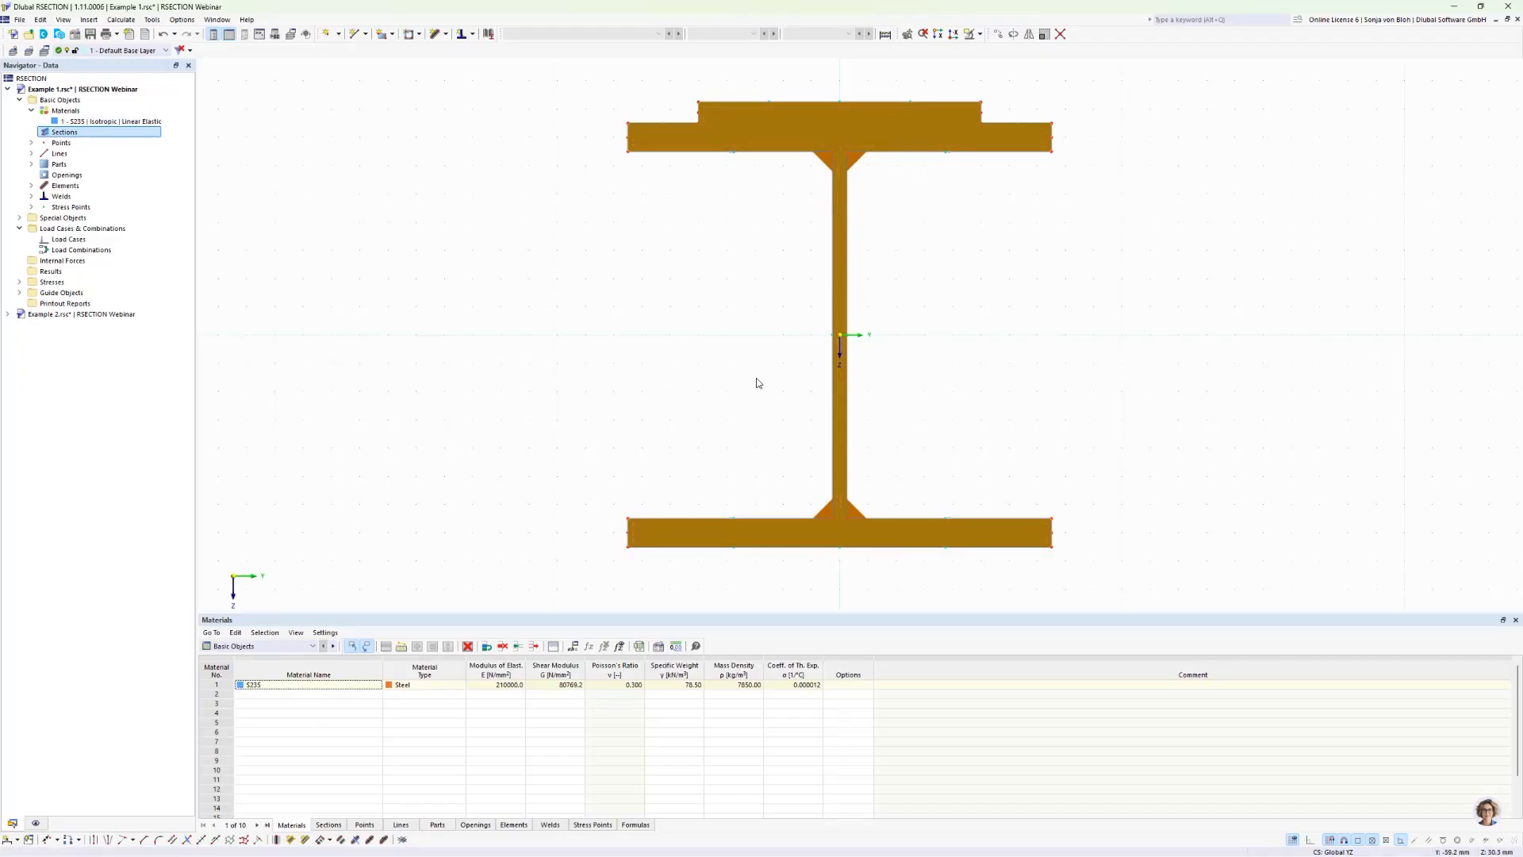
{"action": "left_click", "coordinate": [613, 244]}
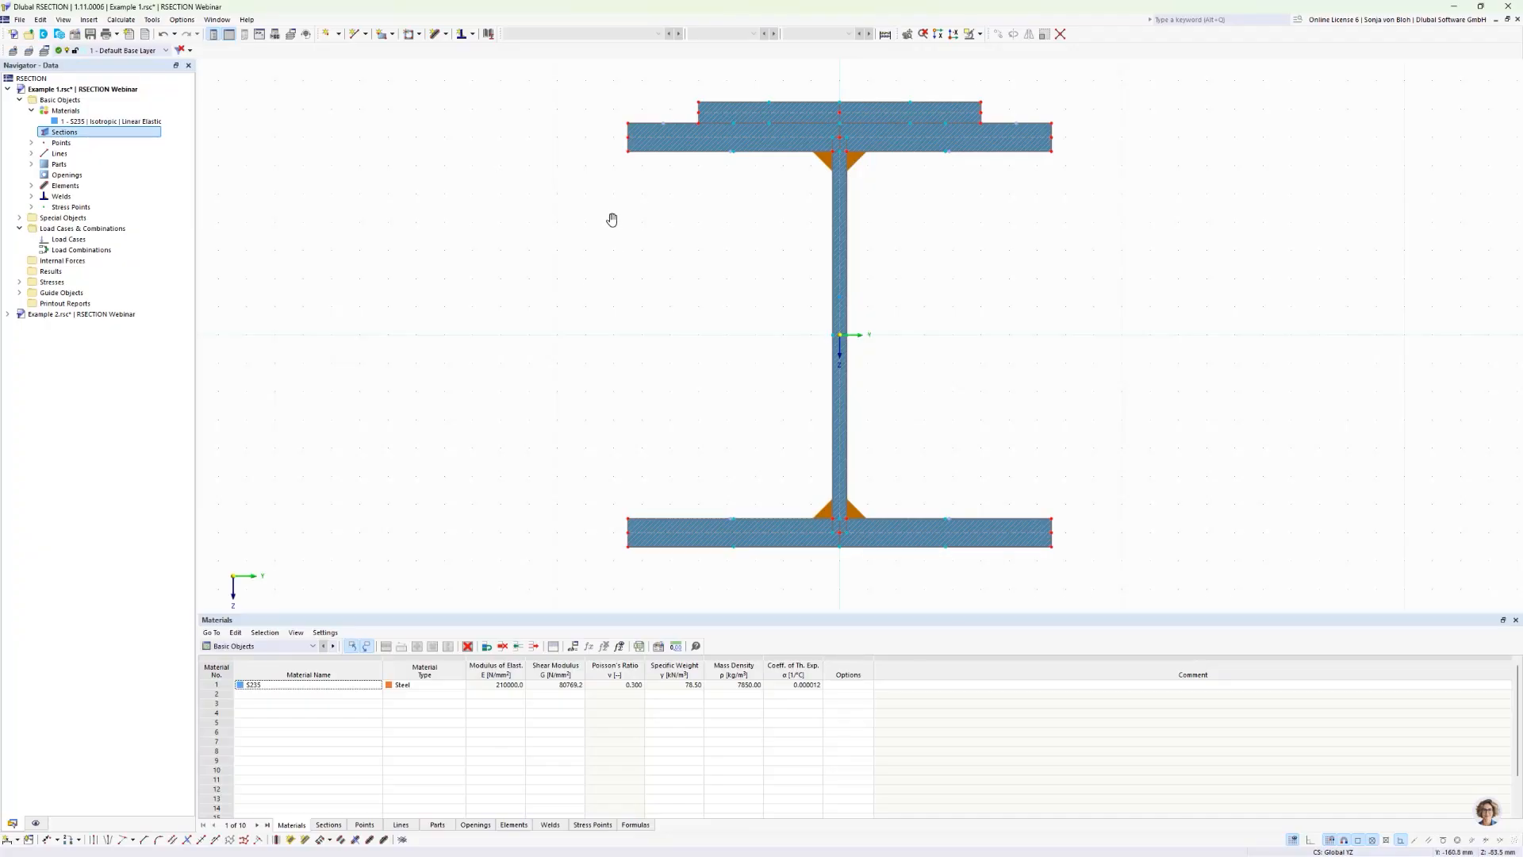
Step: Add a lap fillet weld with 5.0 mm throat thickness between the flat bar's left element 1 and the top flange's left element 6
{"action": "middle_click_drag", "start_coordinate": [612, 217], "coordinate": [639, 306]}
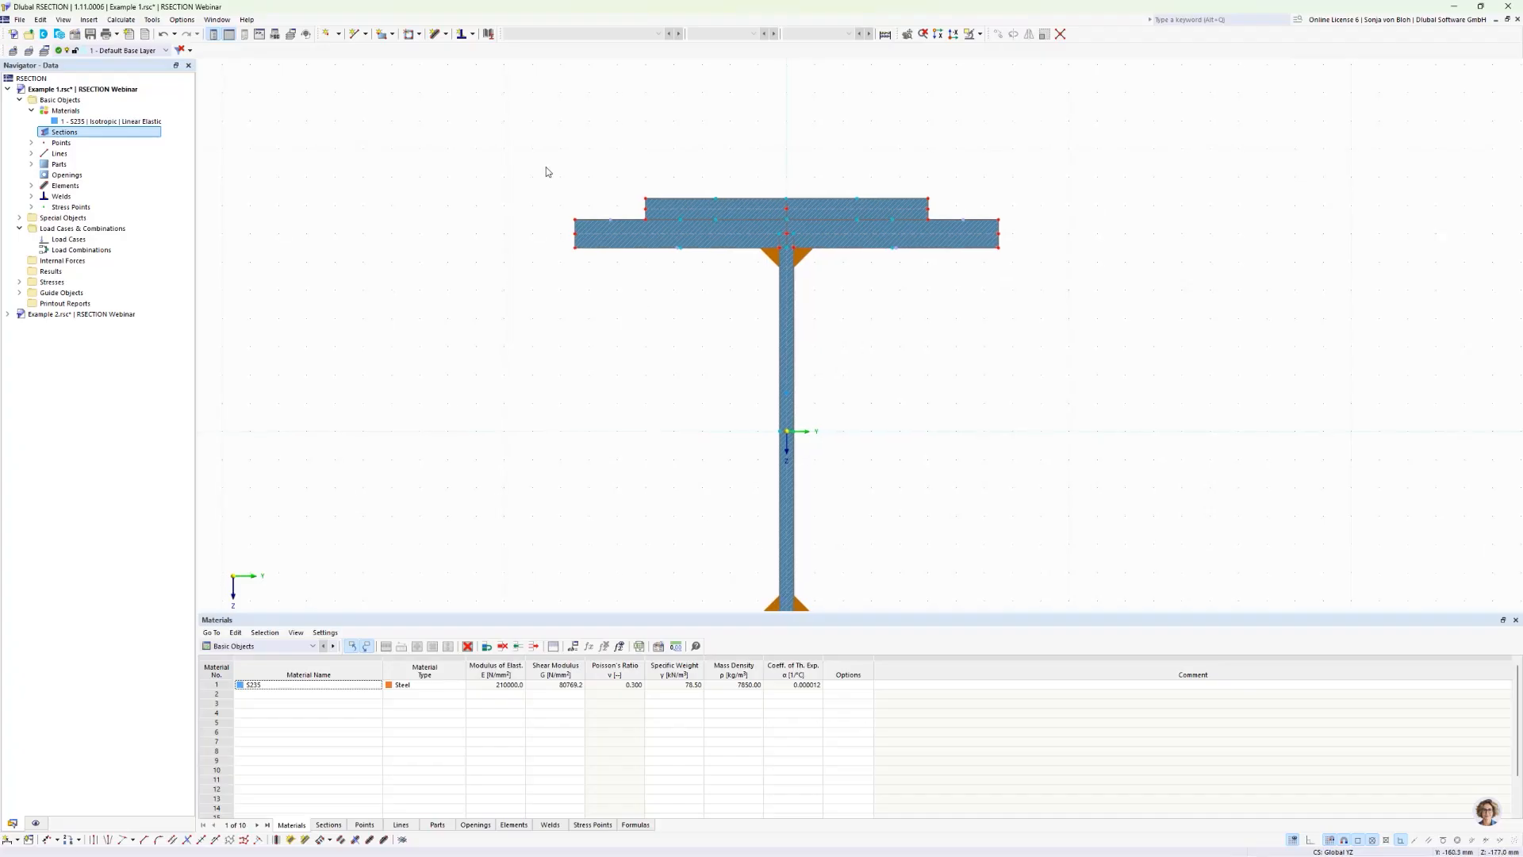
{"action": "left_click", "coordinate": [472, 34]}
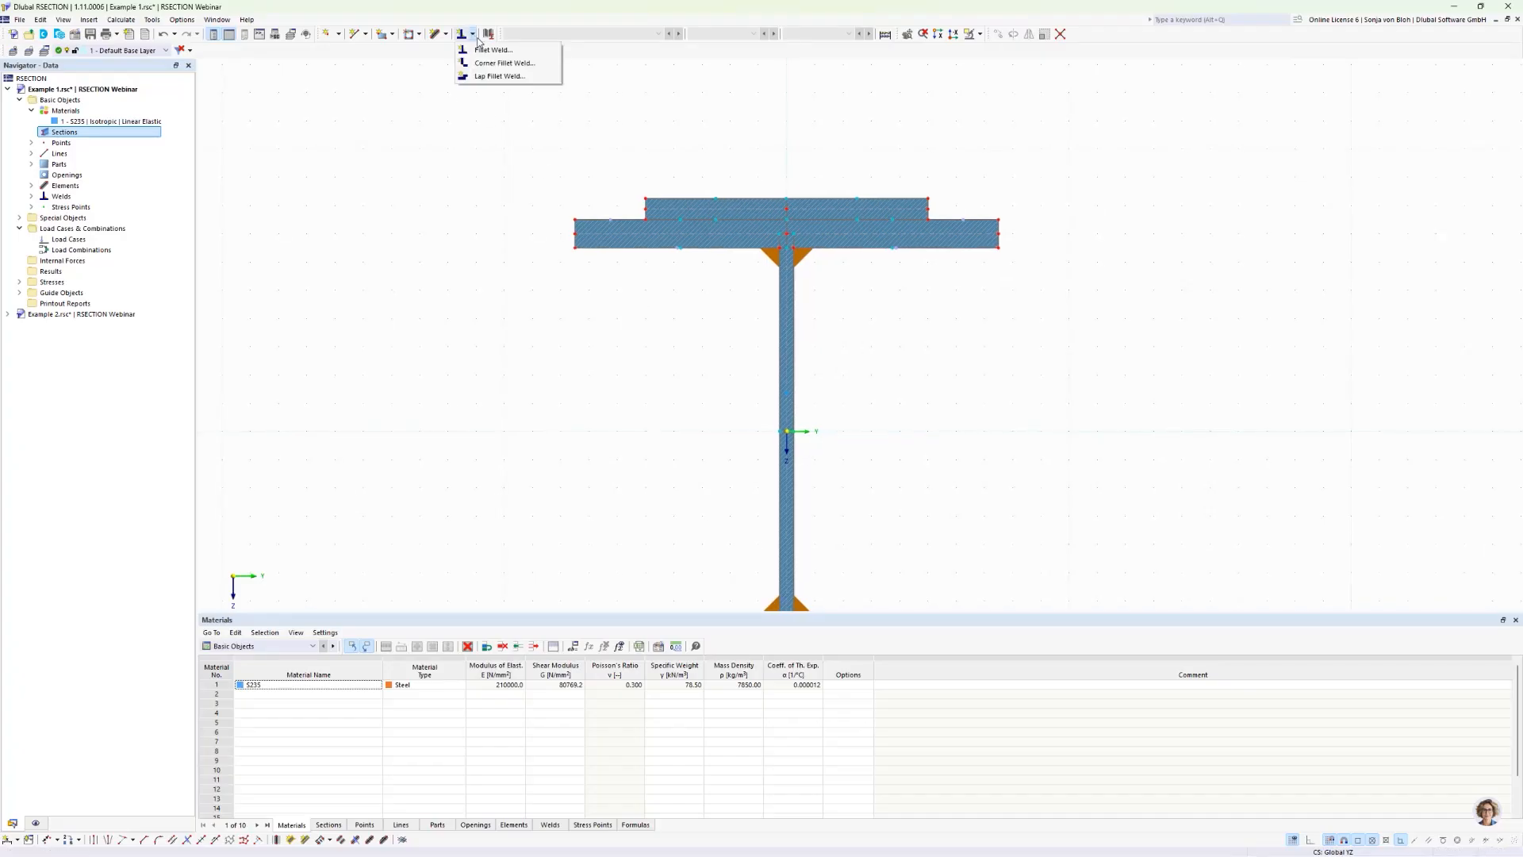
{"action": "left_click", "coordinate": [490, 76]}
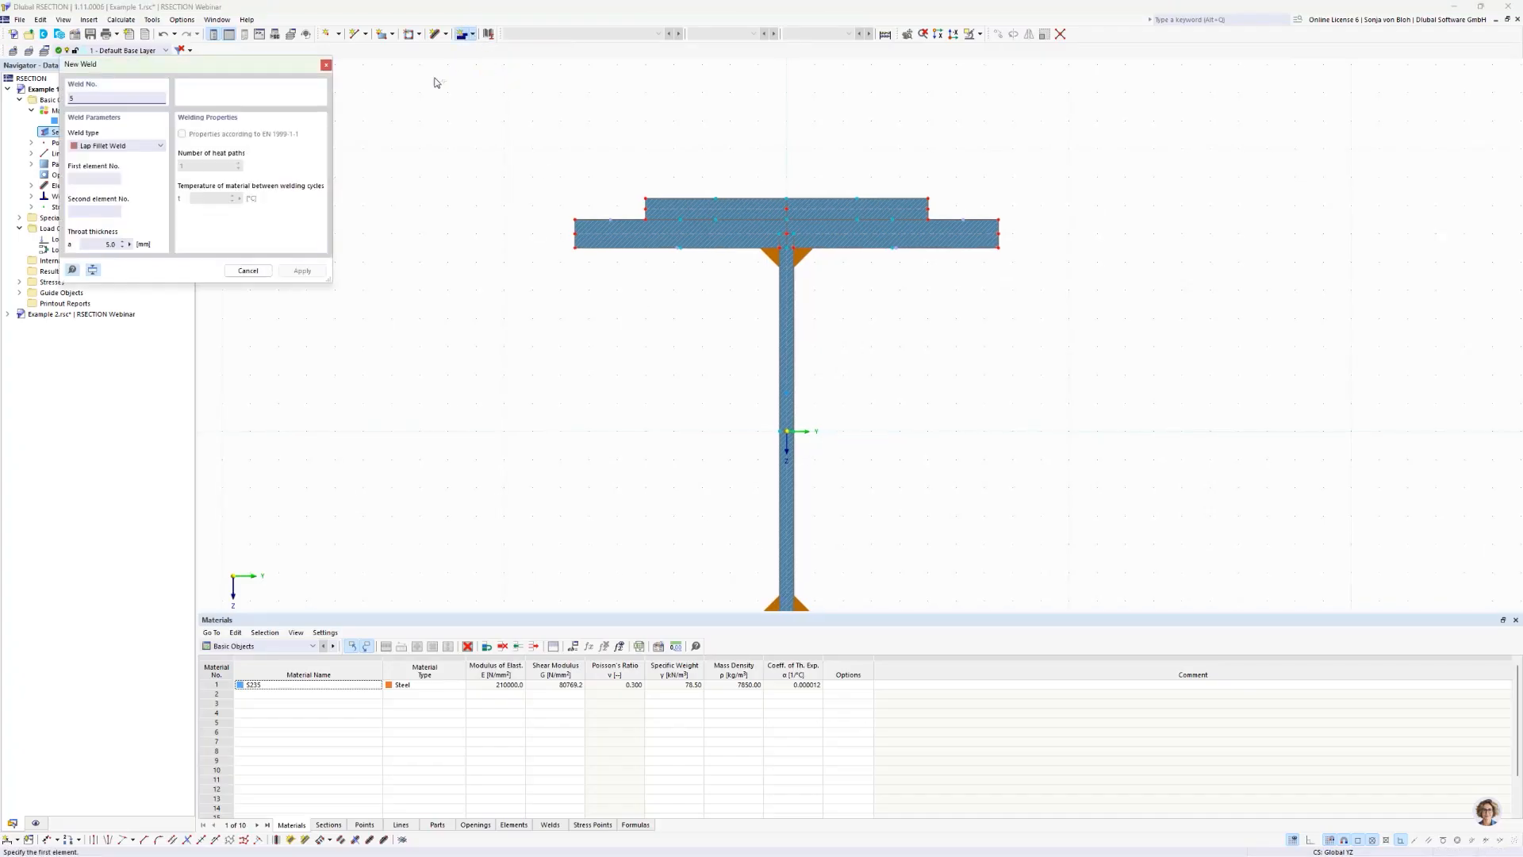
{"action": "left_click_drag", "start_coordinate": [200, 69], "coordinate": [382, 190]}
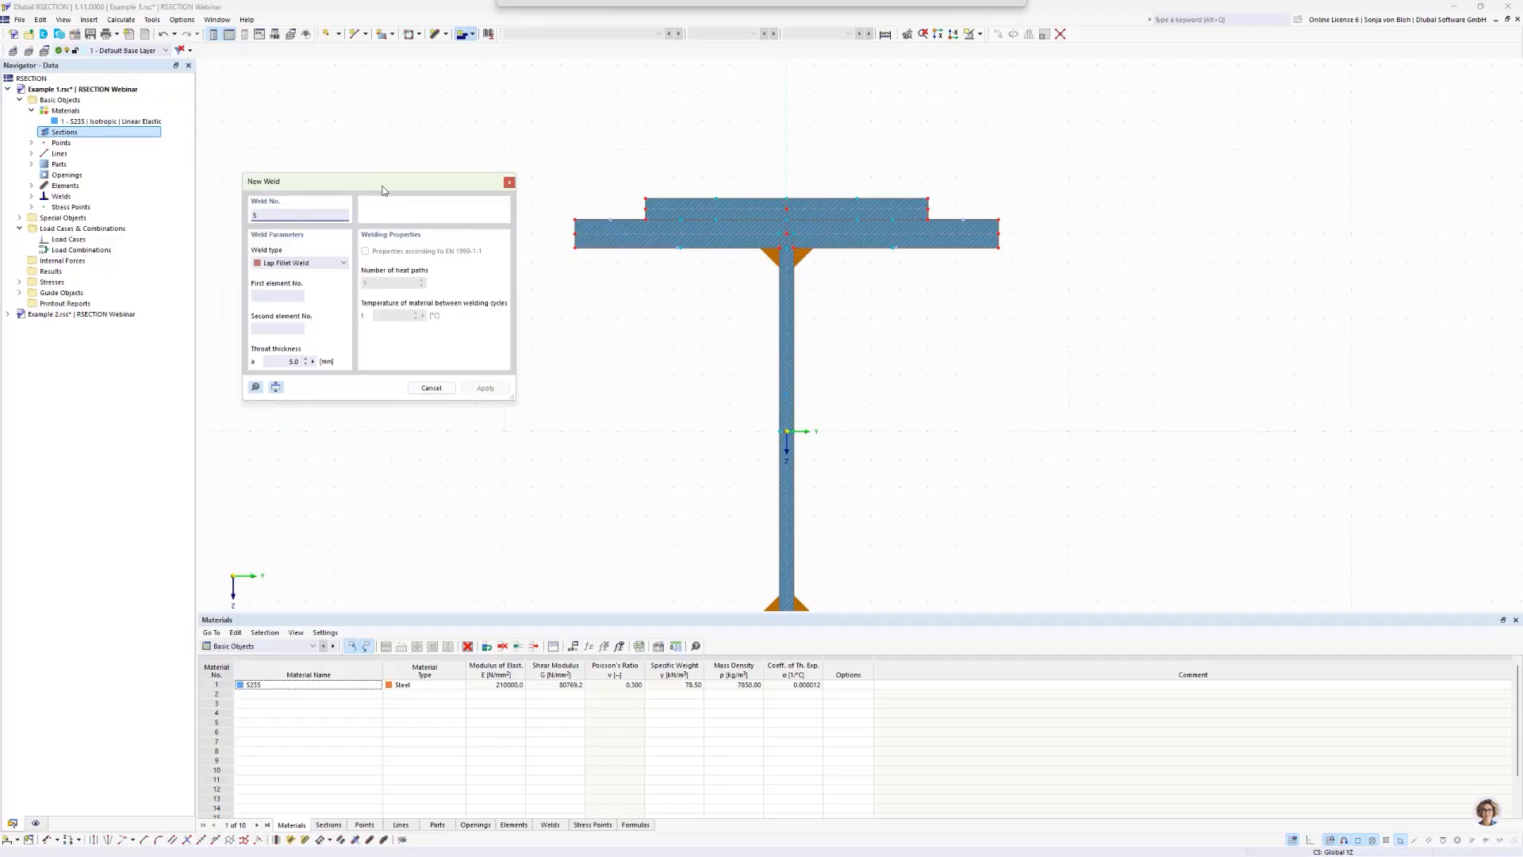
{"action": "left_click", "coordinate": [274, 362]}
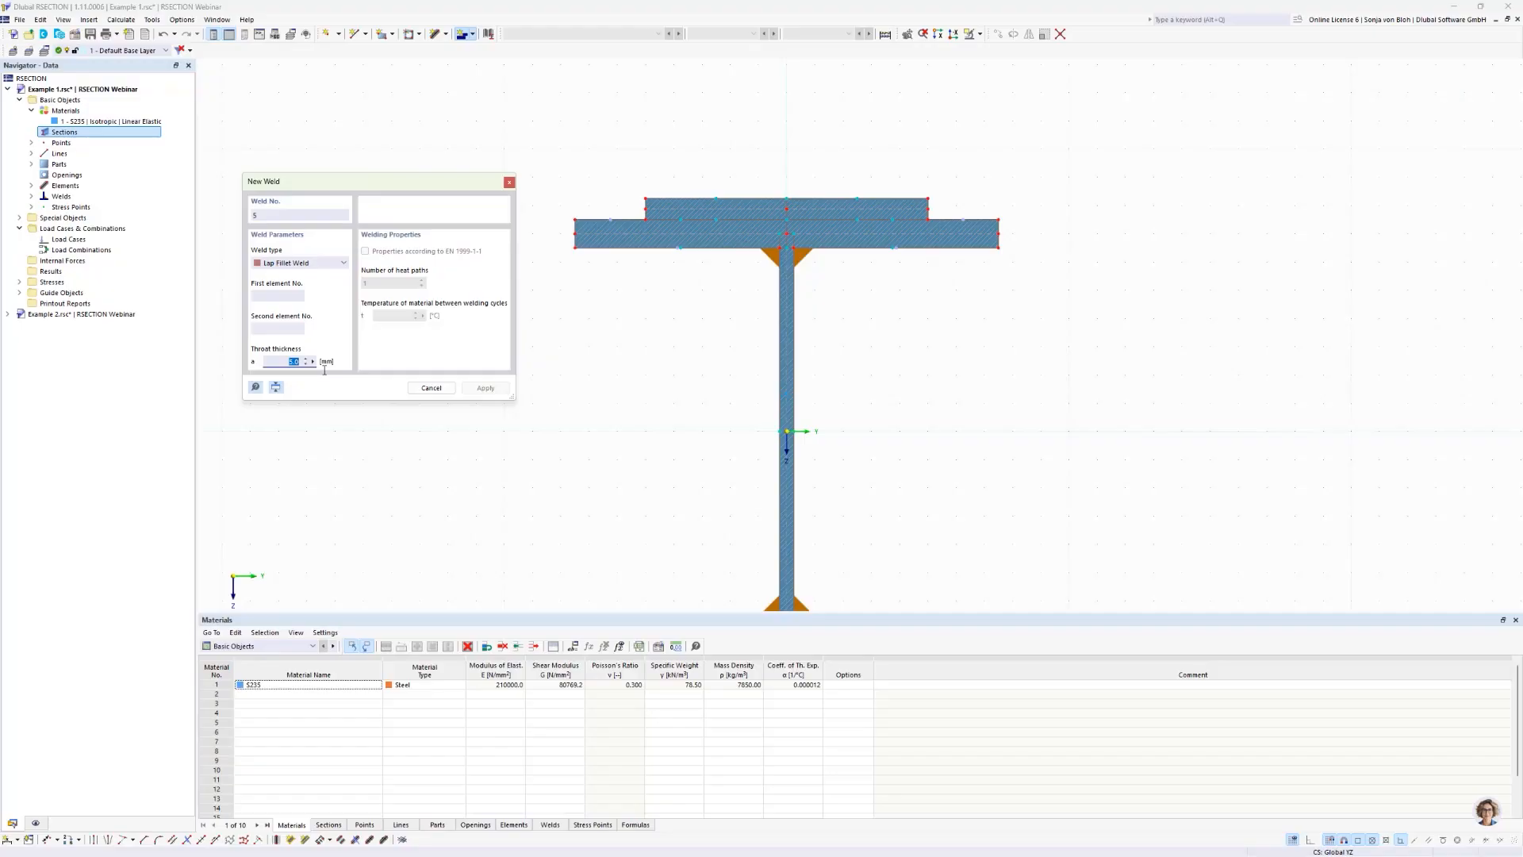
{"action": "left_click", "coordinate": [677, 210]}
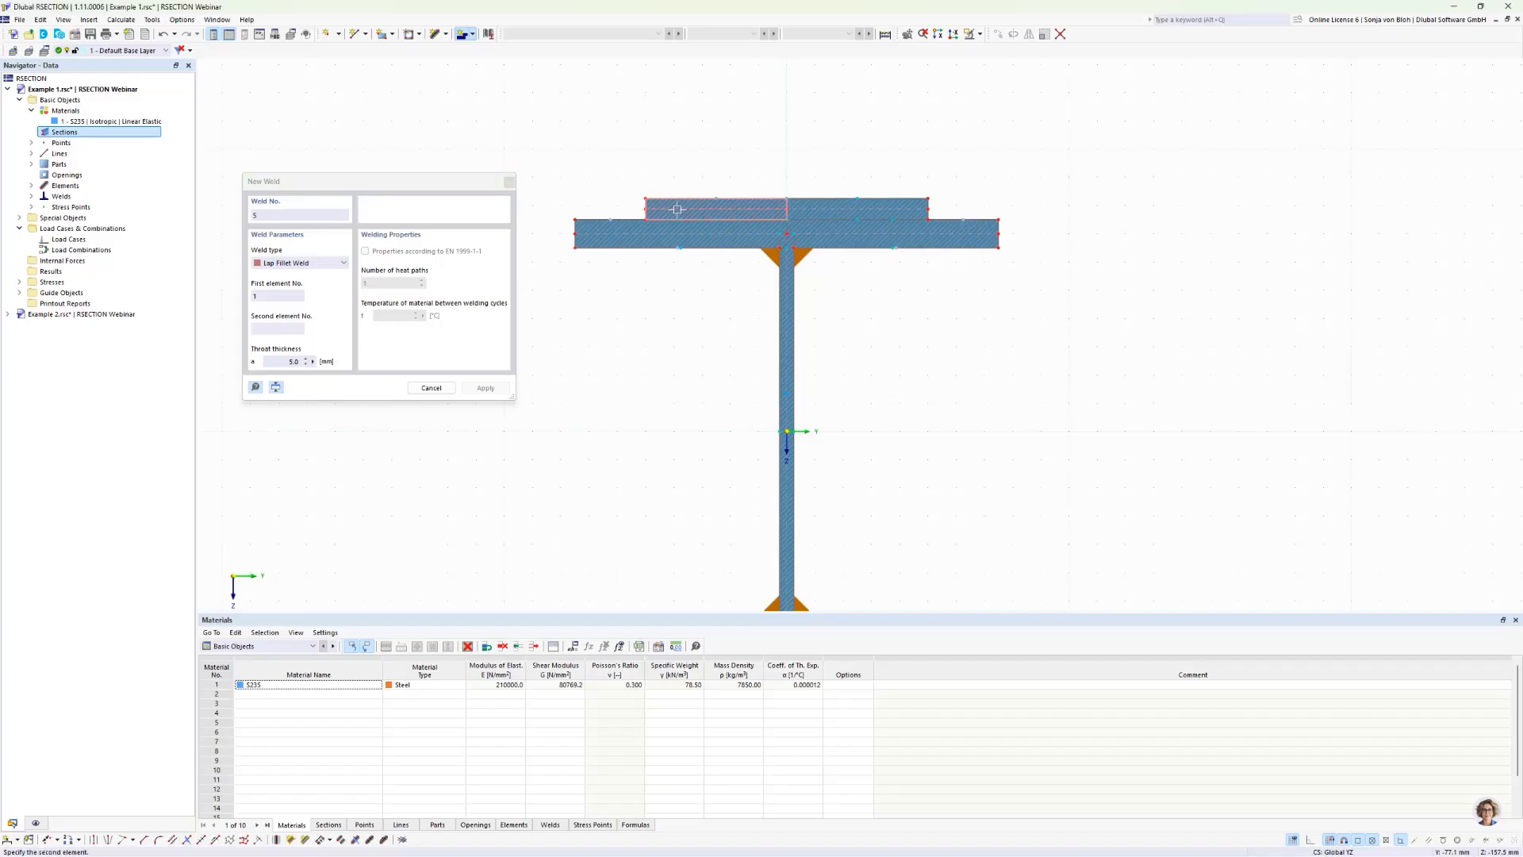
{"action": "left_click", "coordinate": [620, 234]}
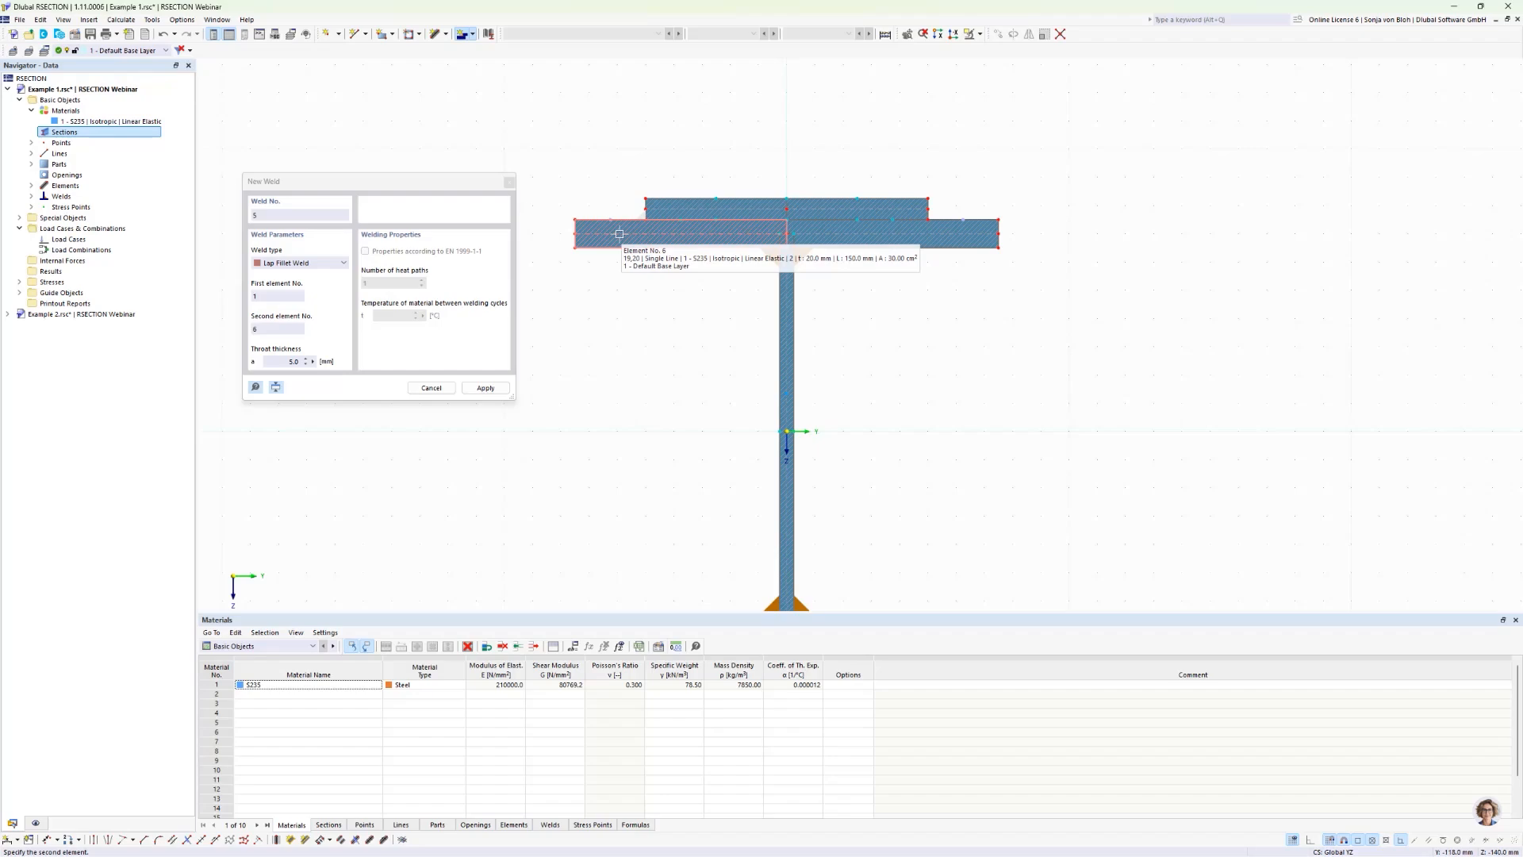
{"action": "left_click", "coordinate": [620, 234]}
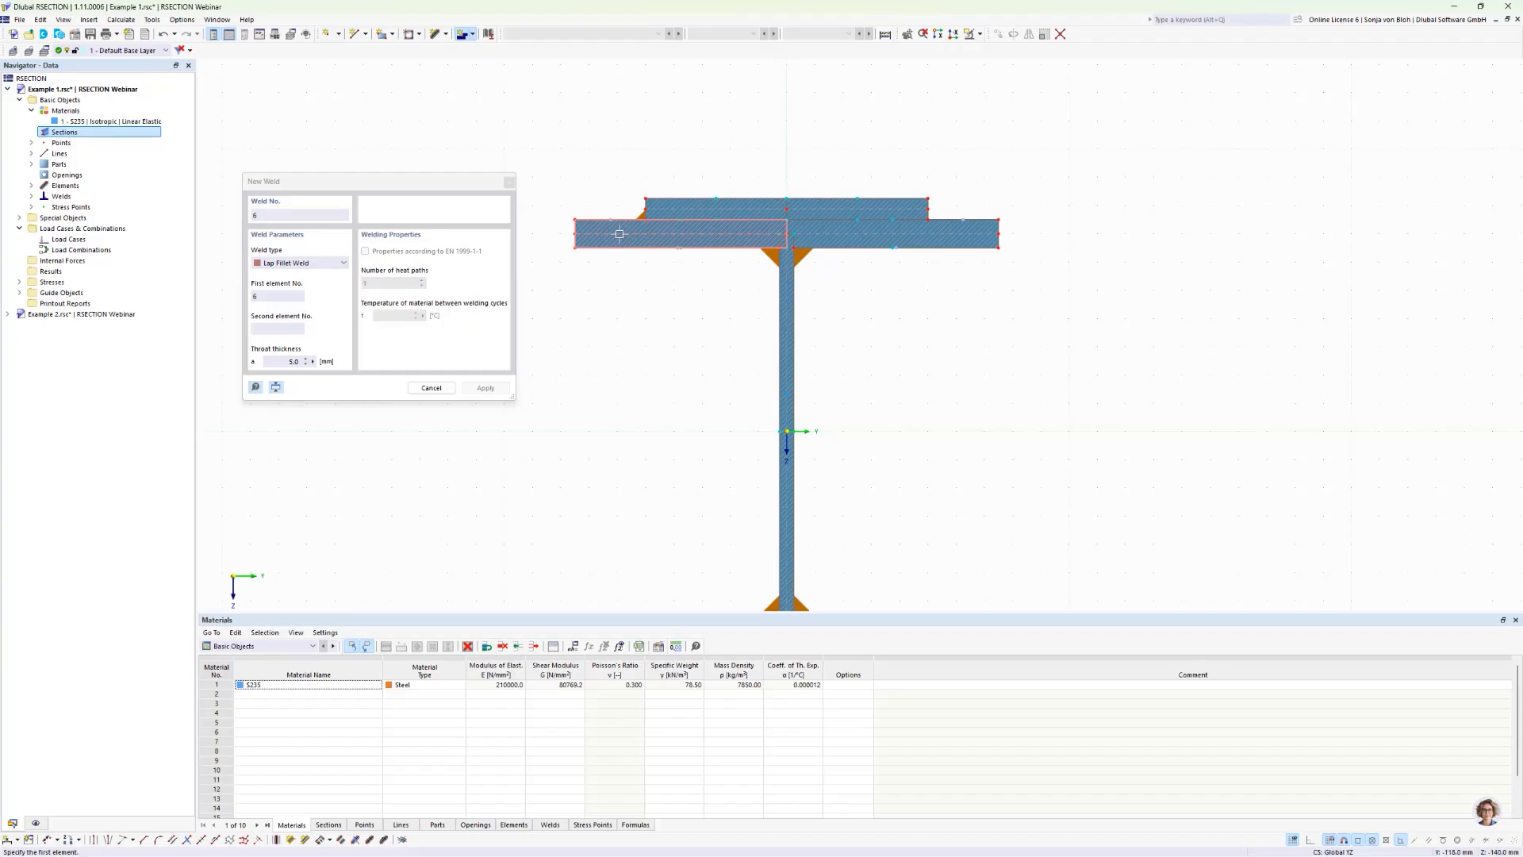
Step: Add a second 5.0 mm lap fillet weld between the flat bar's right element 2 and the top flange's right element 7
{"action": "left_click", "coordinate": [825, 208]}
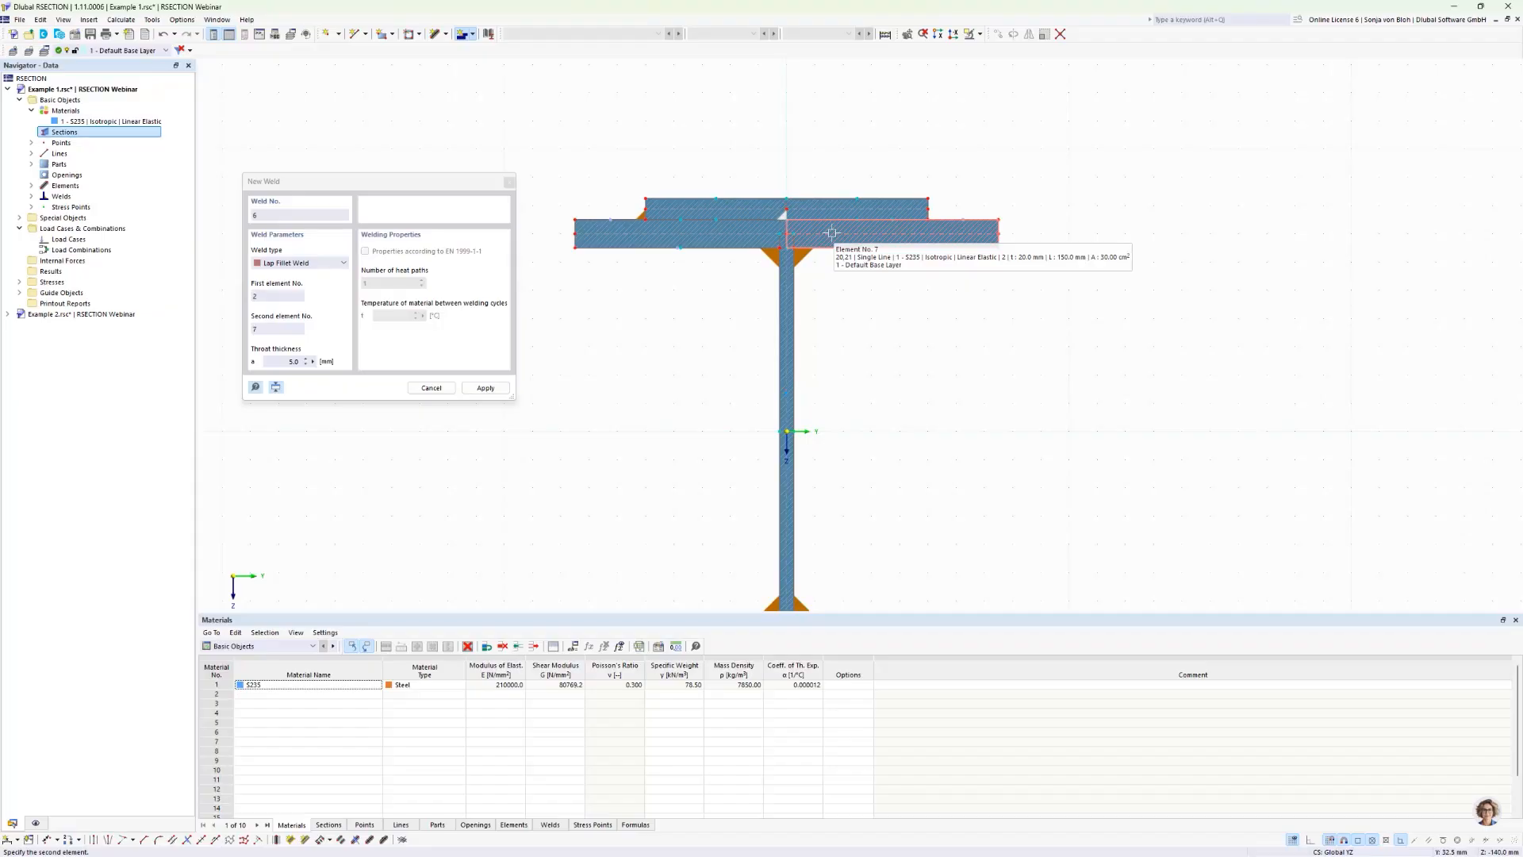
{"action": "left_click", "coordinate": [831, 233]}
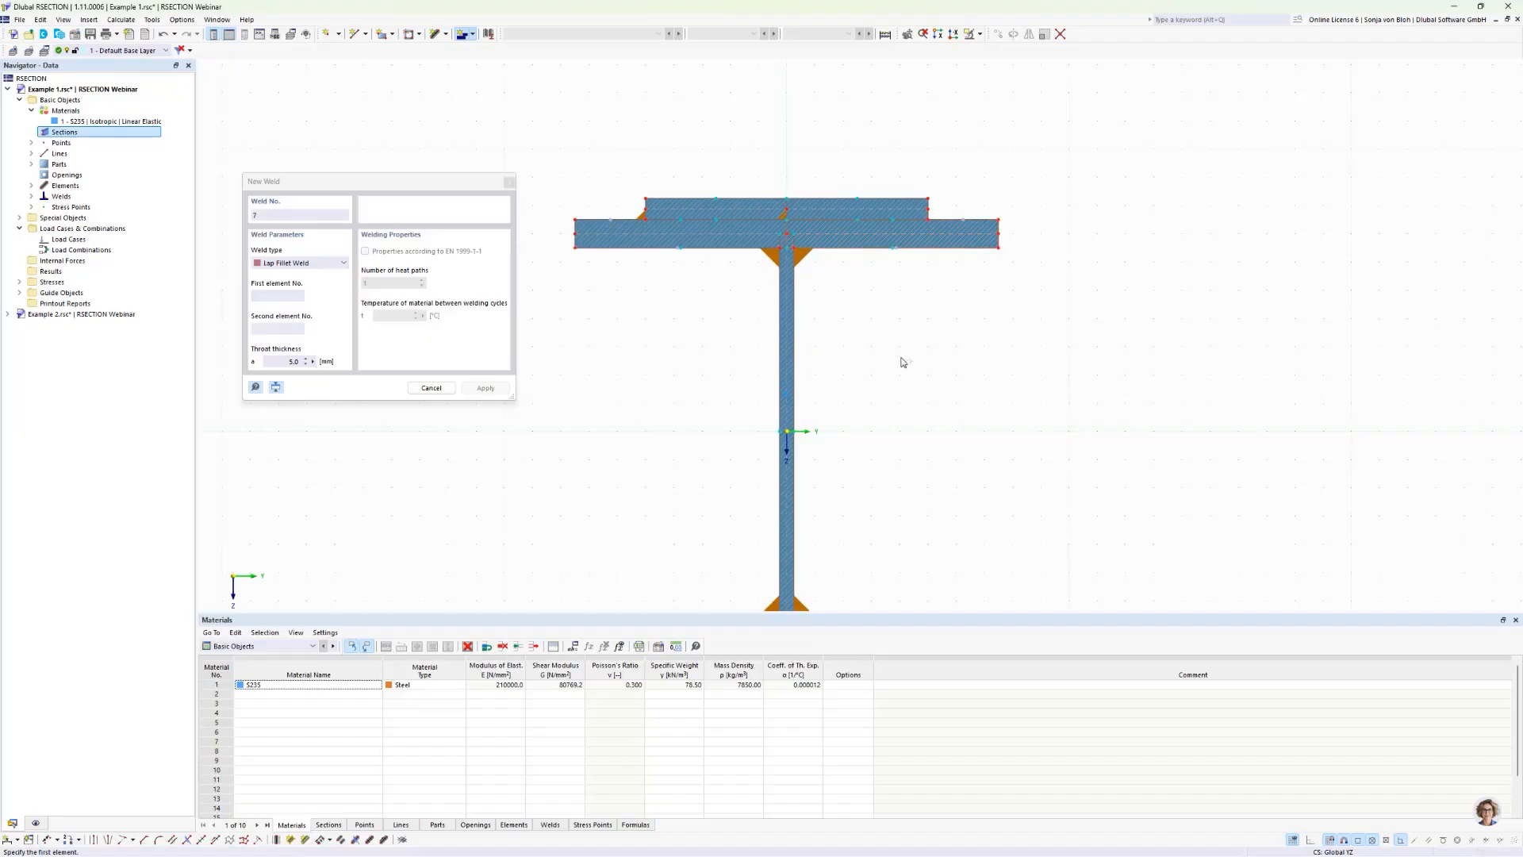
{"action": "key", "text": "Escape"}
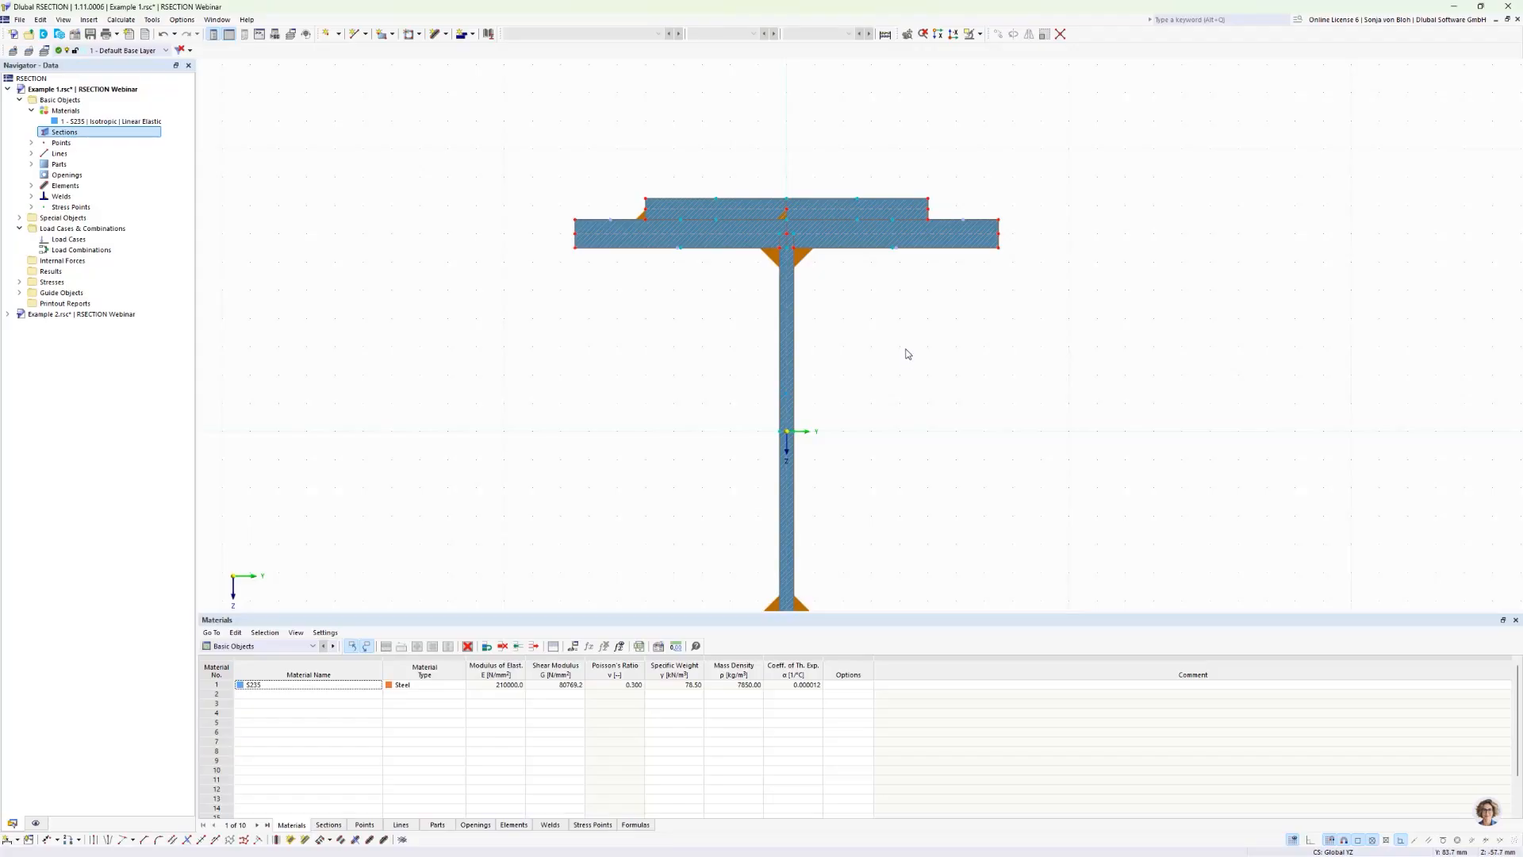
Step: Try reversing the orientation of the flat bar's right element to move its weld outward, and undo the reversal
{"action": "scroll", "coordinate": [864, 233], "scroll_direction": "up", "scroll_amount": 3}
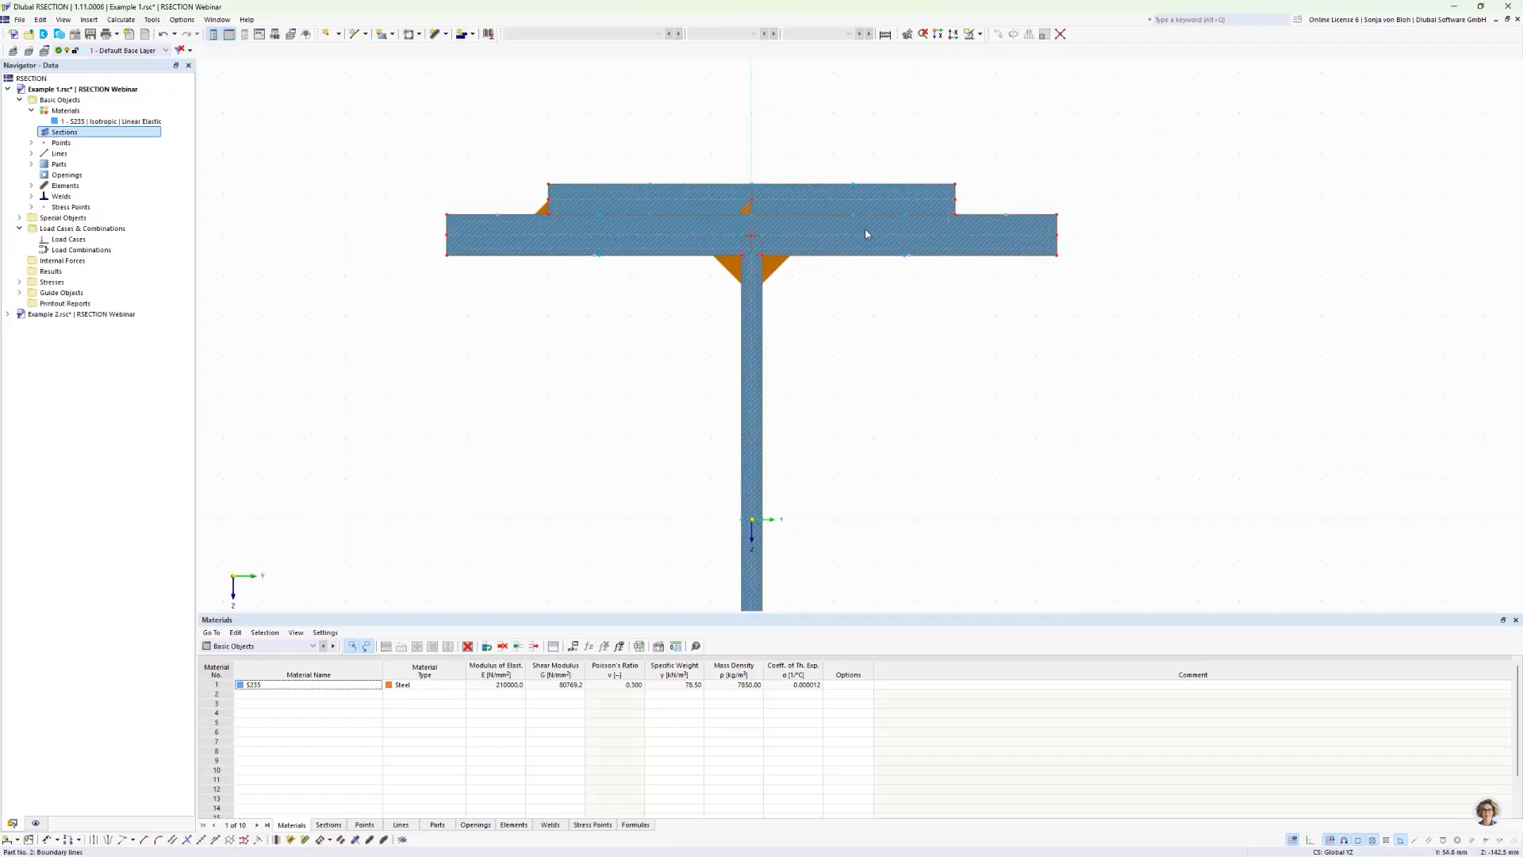
{"action": "right_click", "coordinate": [792, 188]}
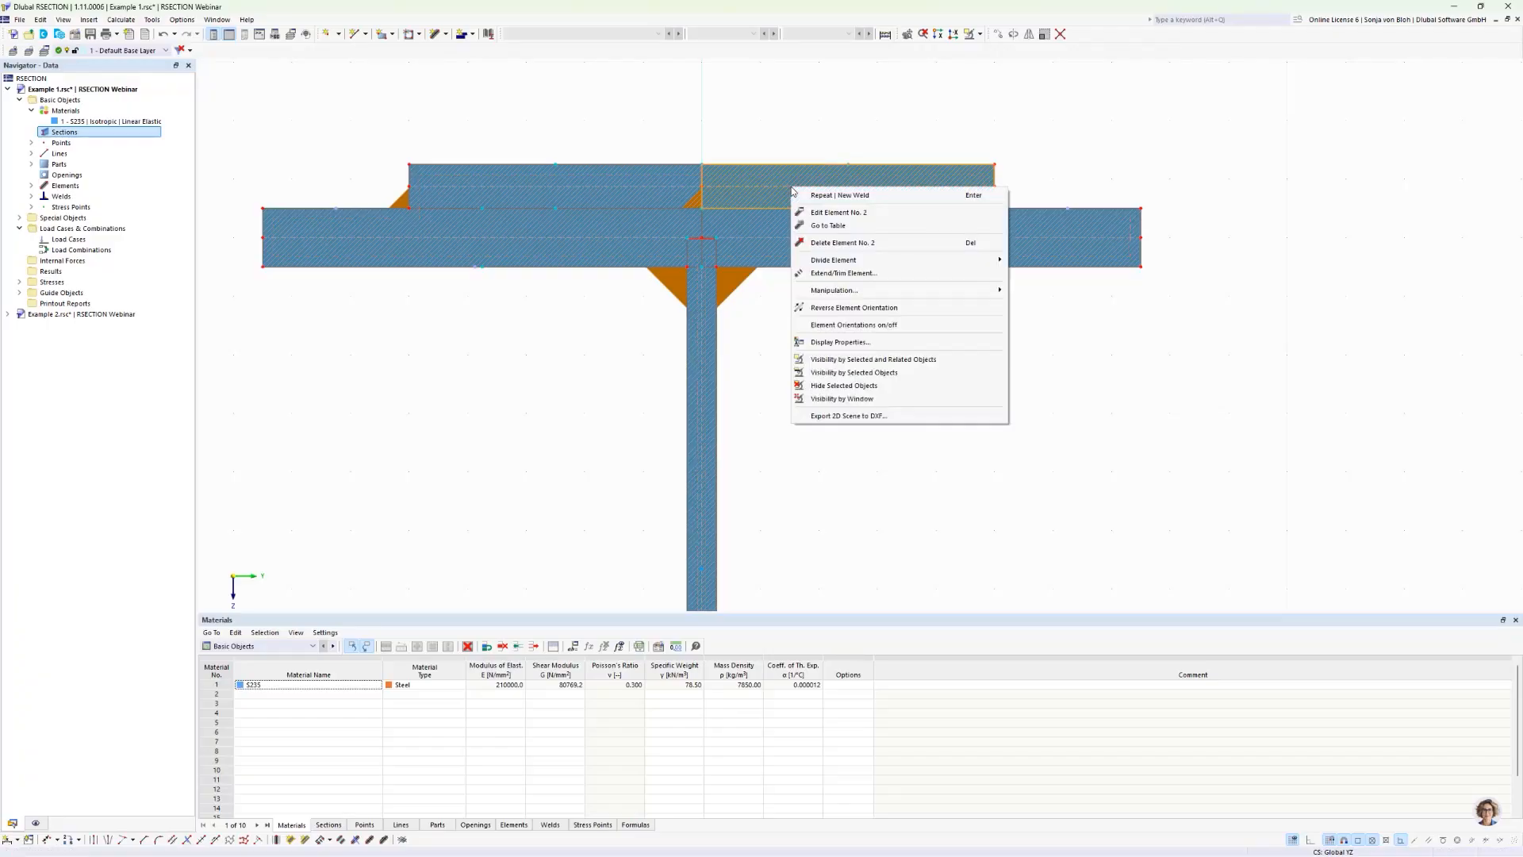
{"action": "left_click", "coordinate": [846, 308]}
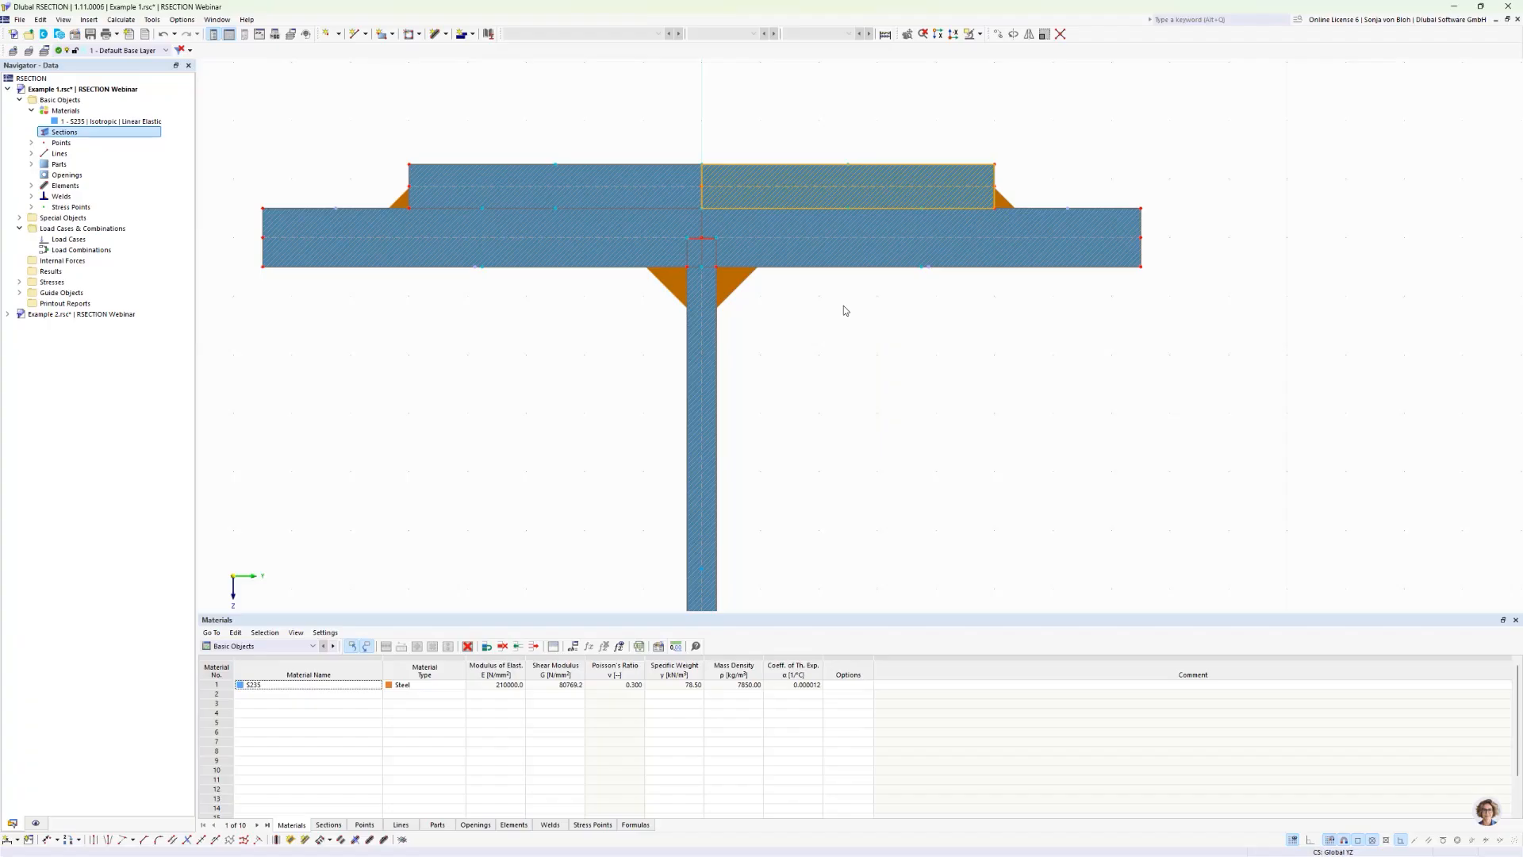
{"action": "left_click", "coordinate": [1003, 201]}
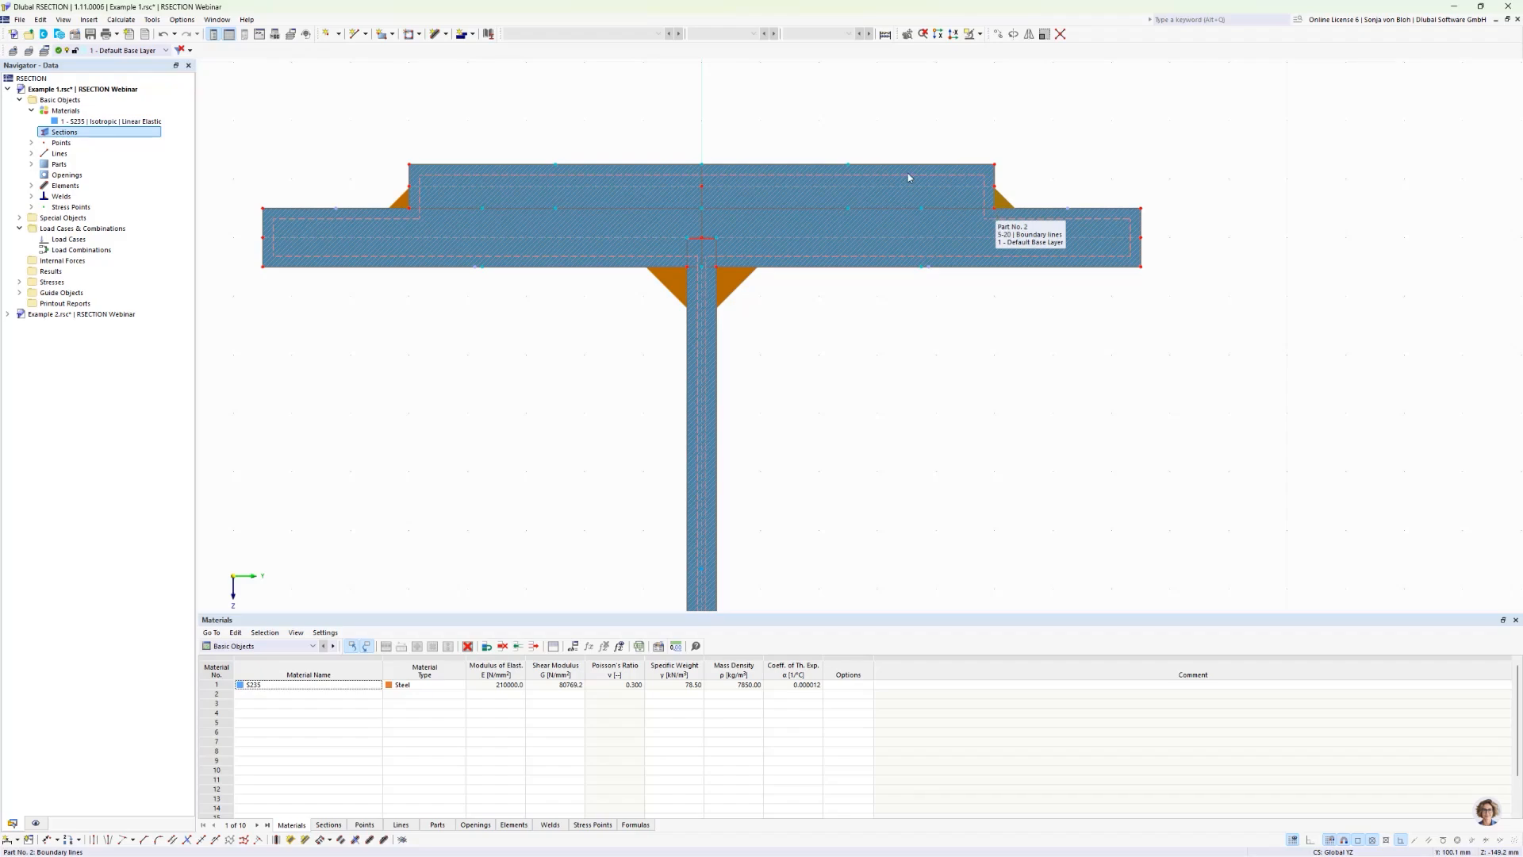
{"action": "left_click", "coordinate": [164, 35]}
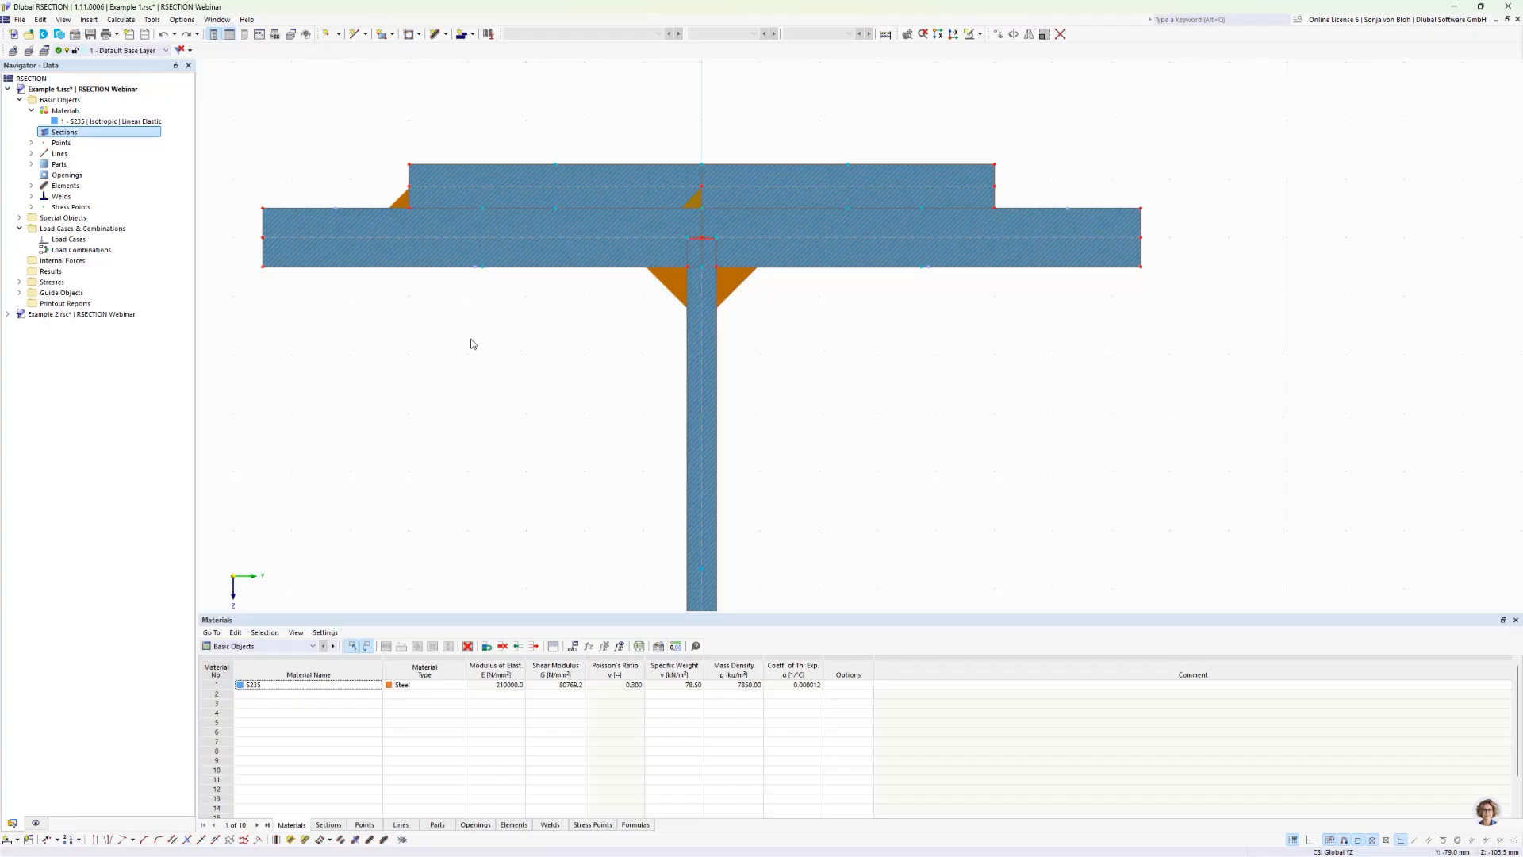
Step: Set the weld position of the lap fillet weld at the flat bar's middle to At end of first element
{"action": "double_click", "coordinate": [693, 201]}
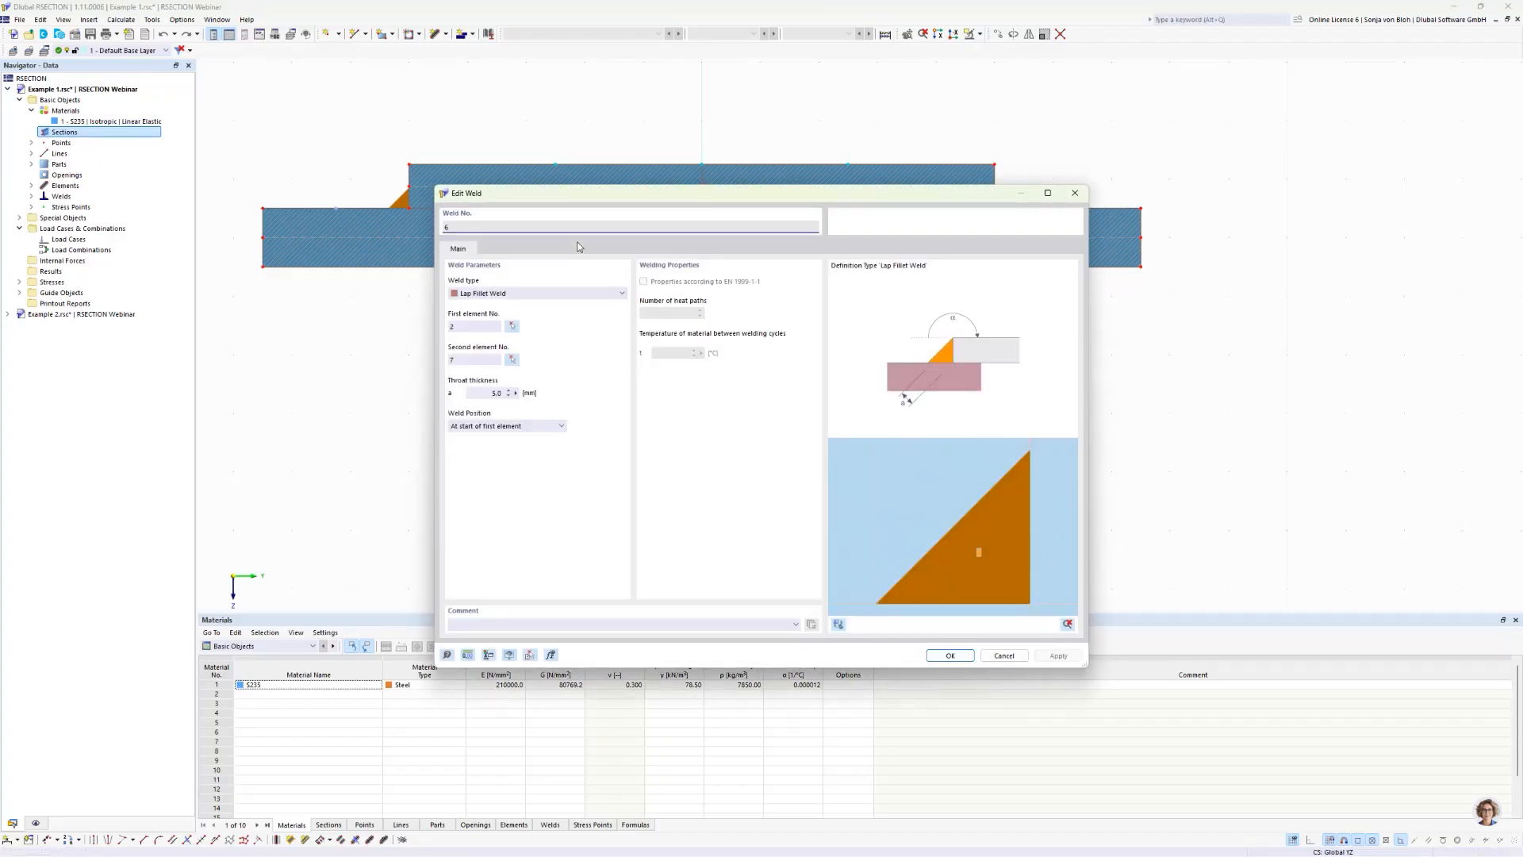
{"action": "left_click", "coordinate": [479, 428]}
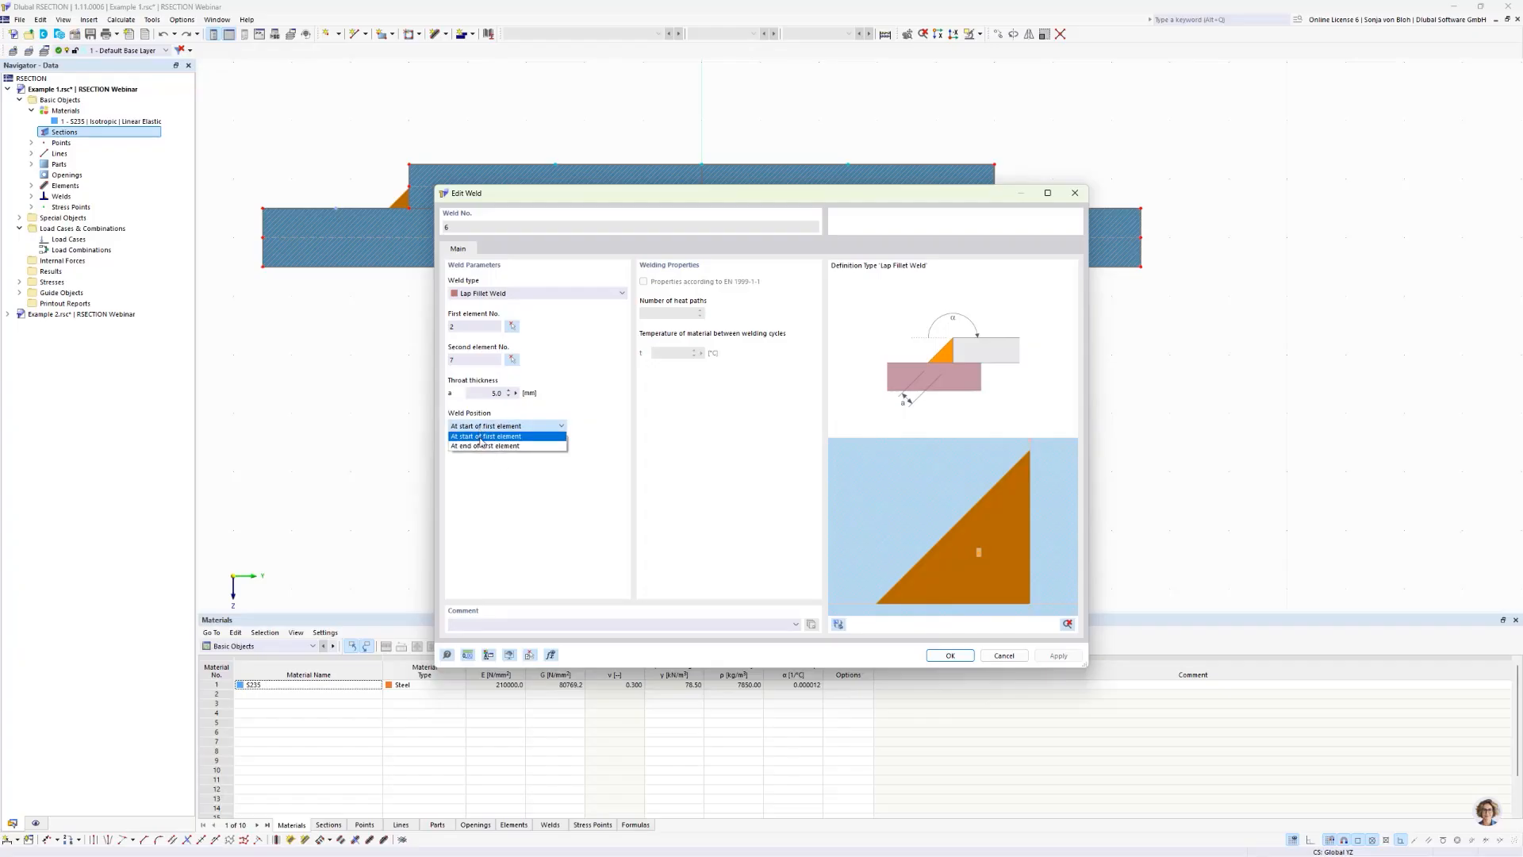
{"action": "left_click", "coordinate": [478, 447]}
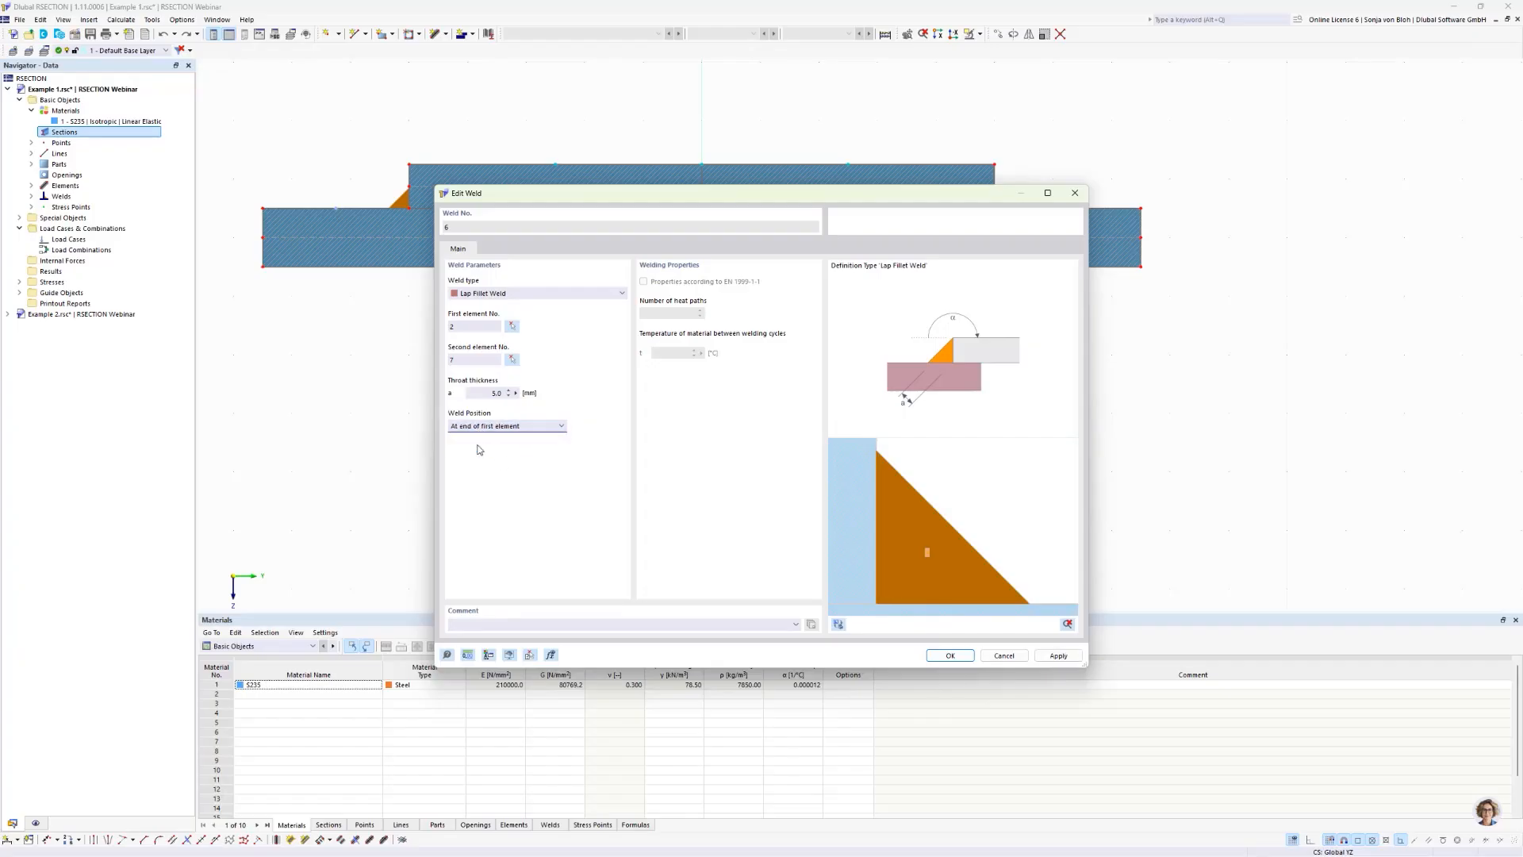
{"action": "left_click", "coordinate": [942, 656]}
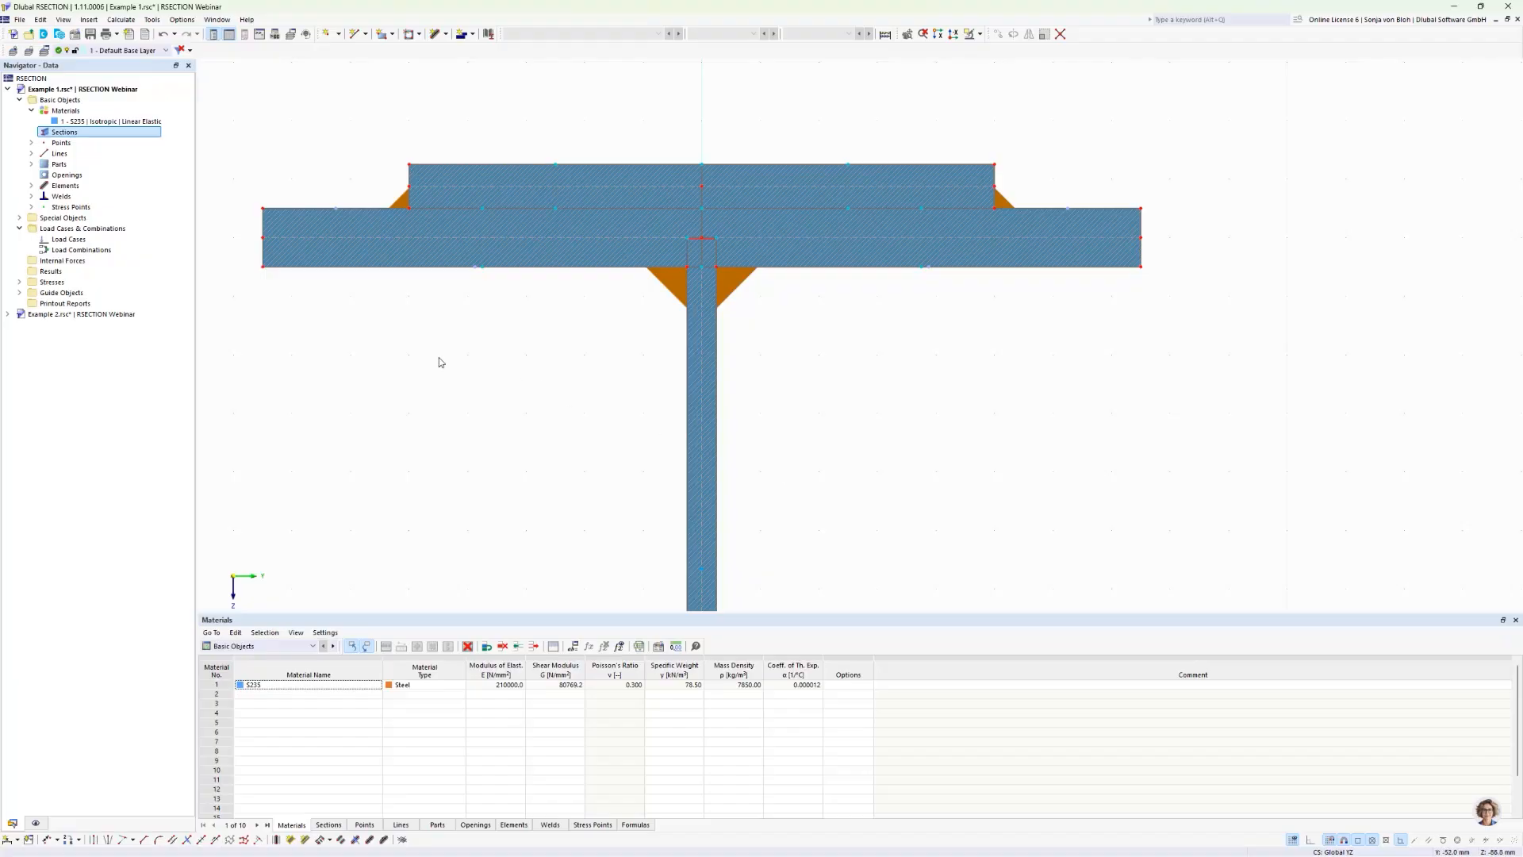
Step: Create a new parametric flat bar section with width b 60 mm and height h 15 mm
{"action": "right_click", "coordinate": [54, 135]}
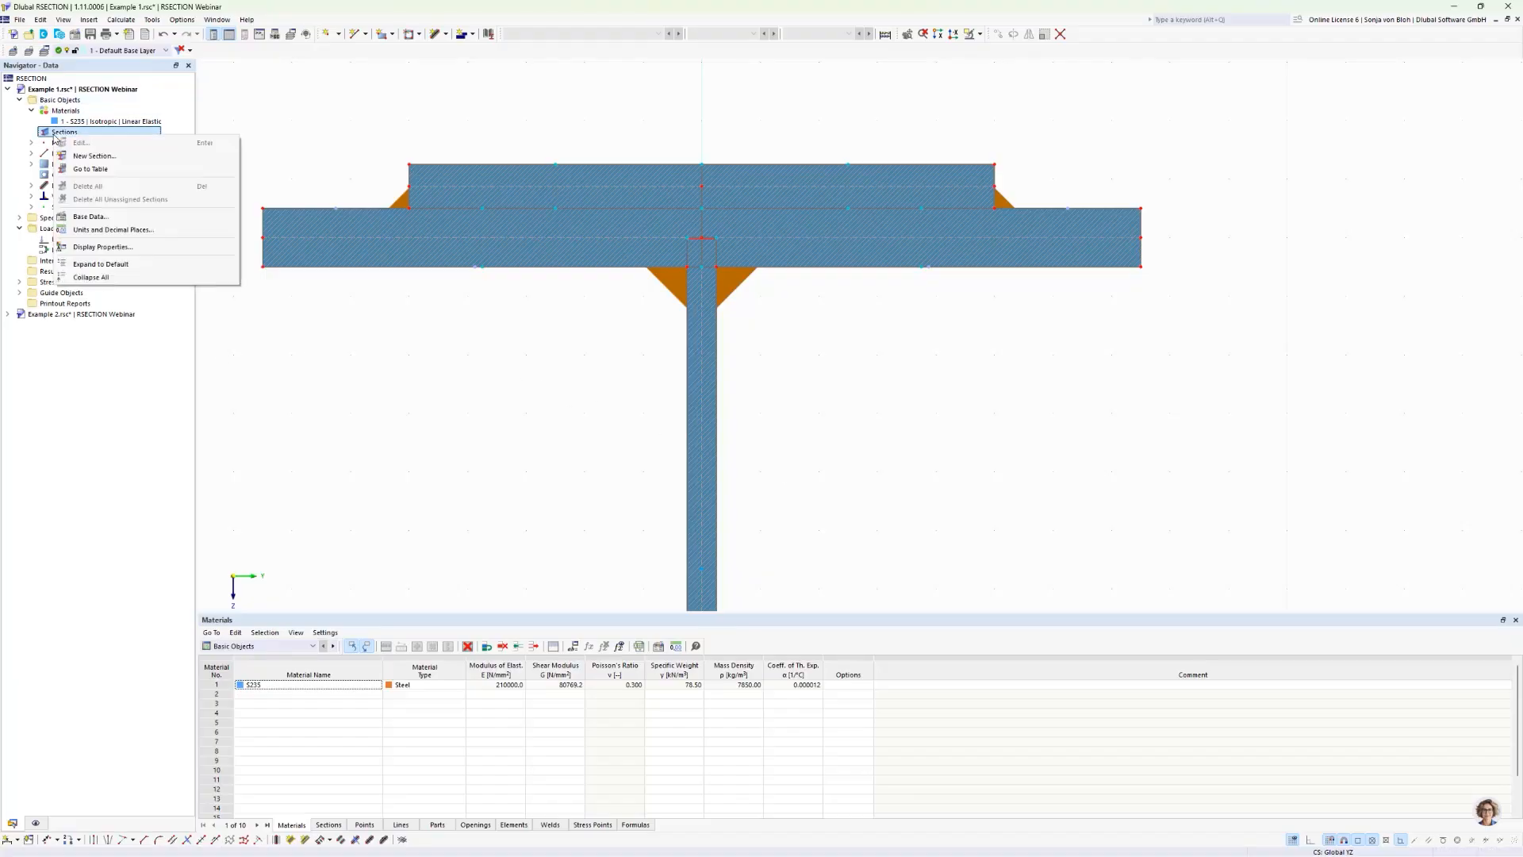
{"action": "left_click", "coordinate": [88, 156]}
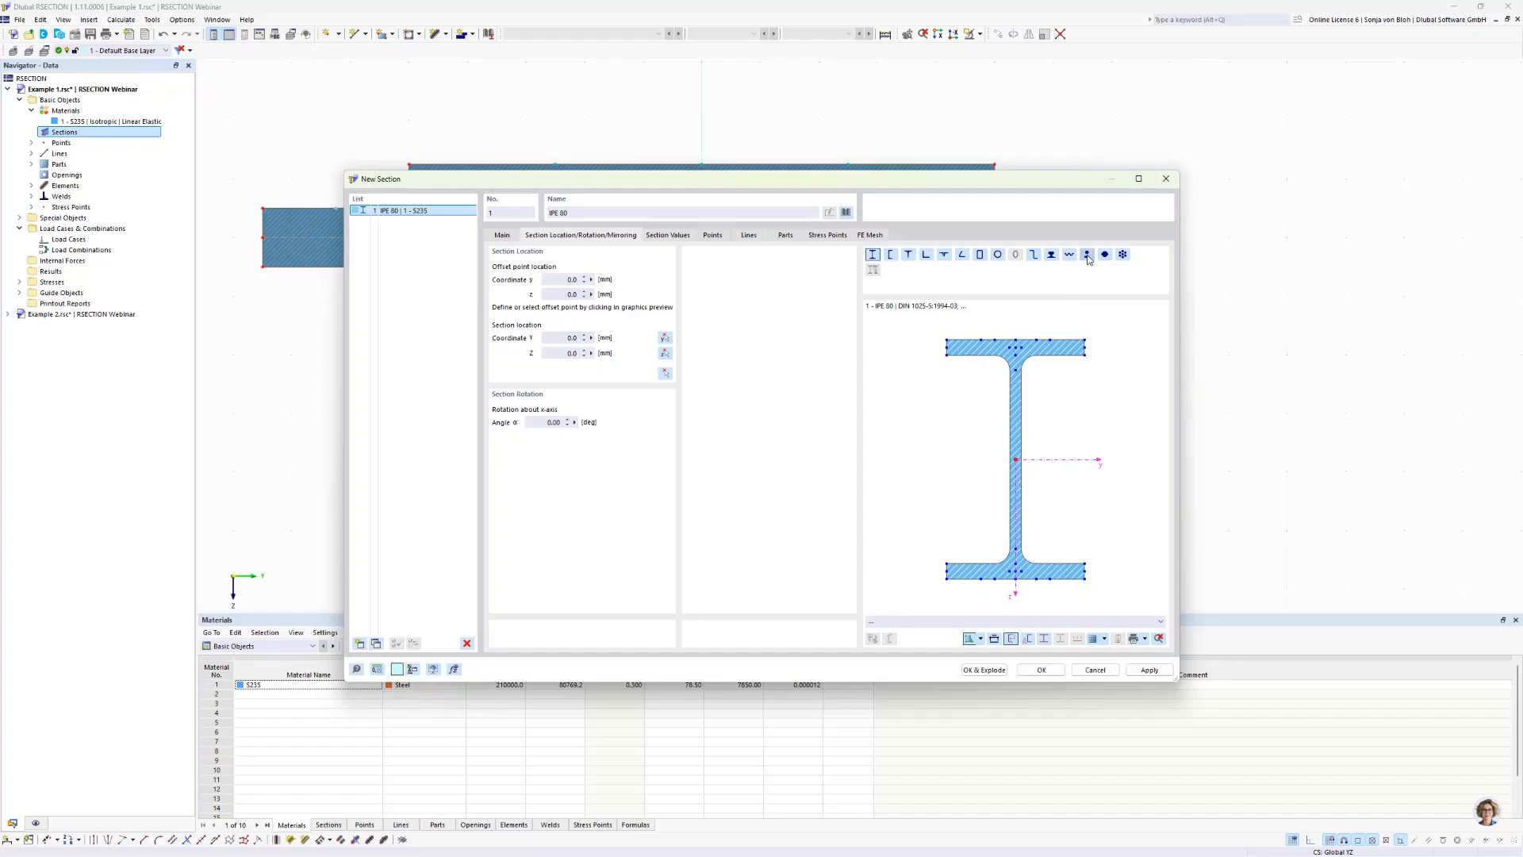
{"action": "left_click", "coordinate": [1088, 255]}
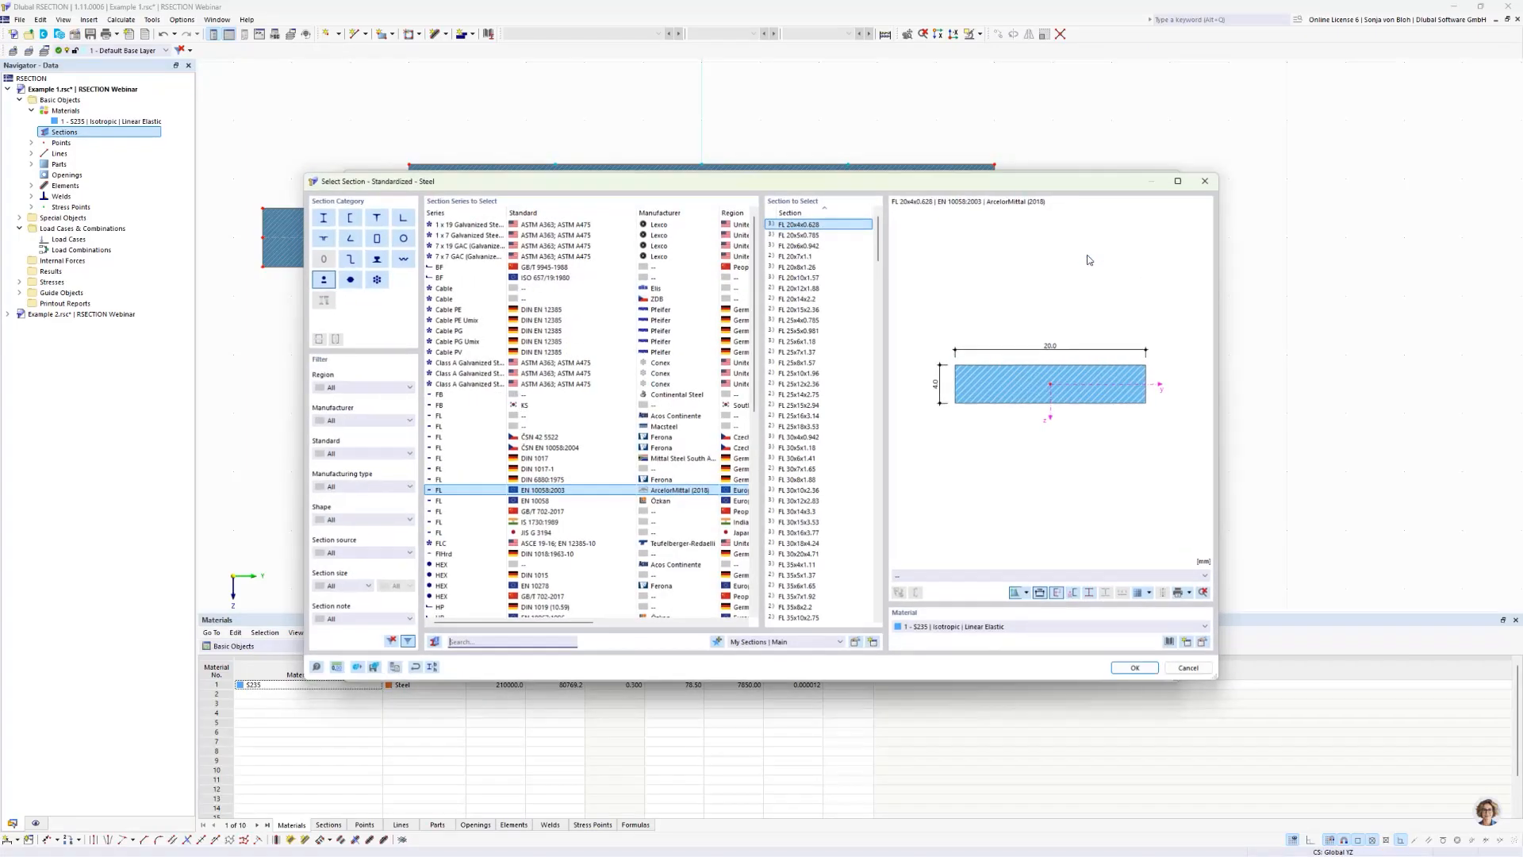
{"action": "left_click", "coordinate": [430, 670]}
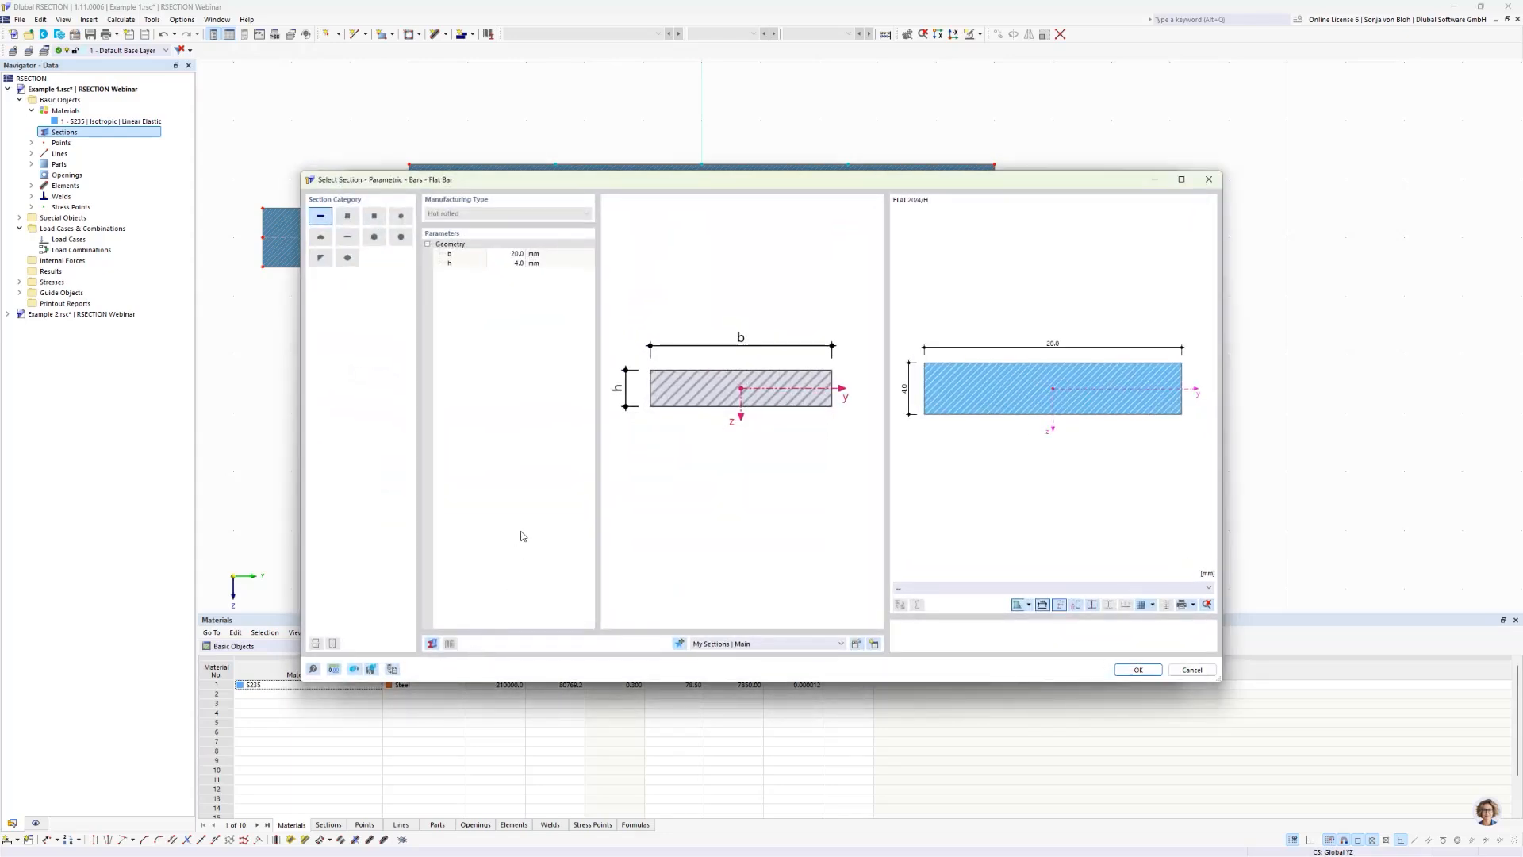
{"action": "left_click", "coordinate": [506, 254]}
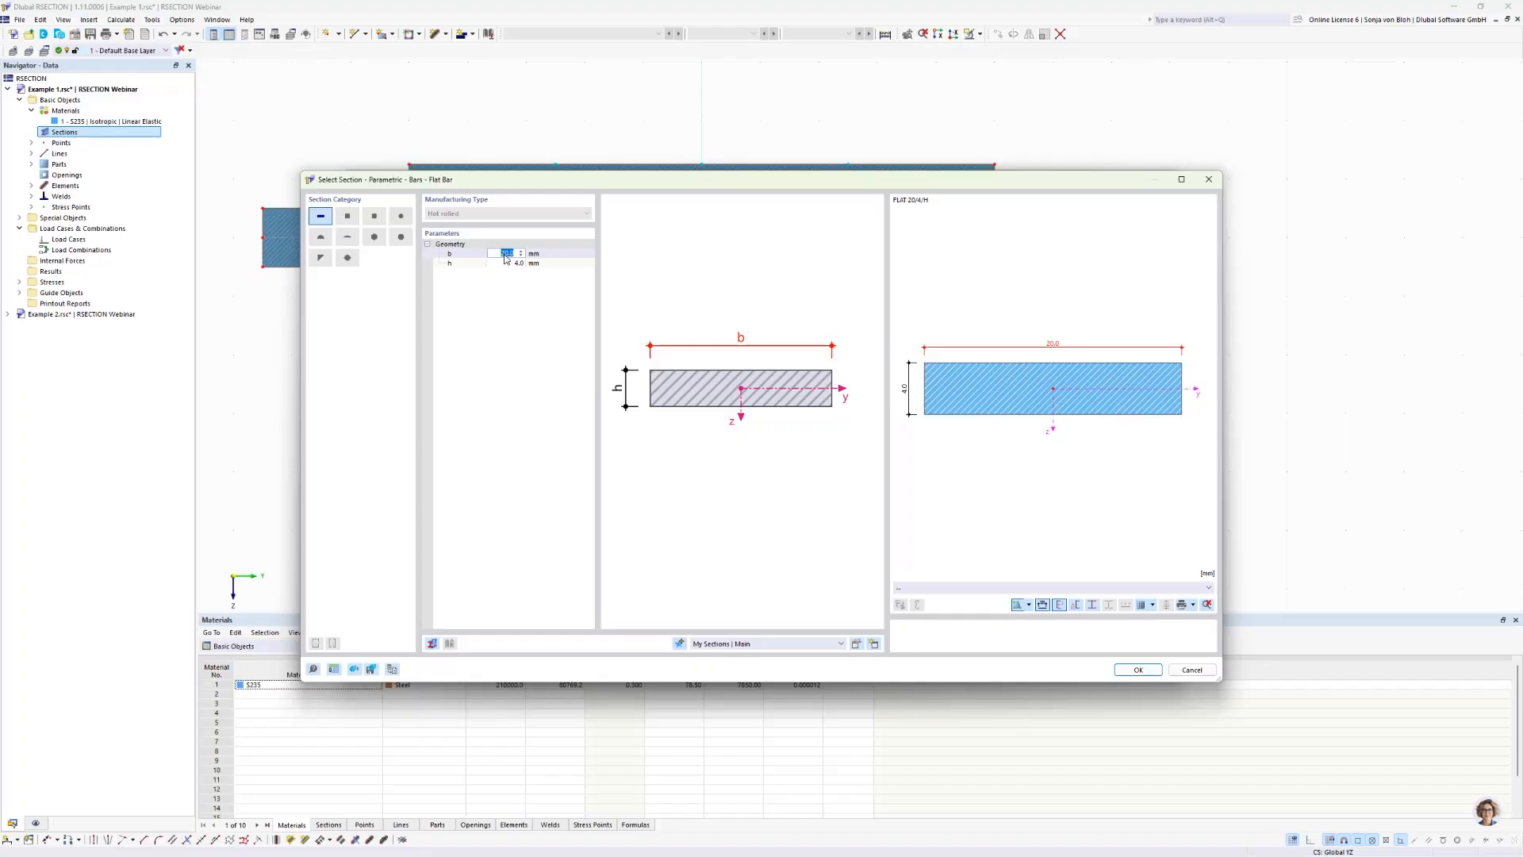
{"action": "type", "text": "60"}
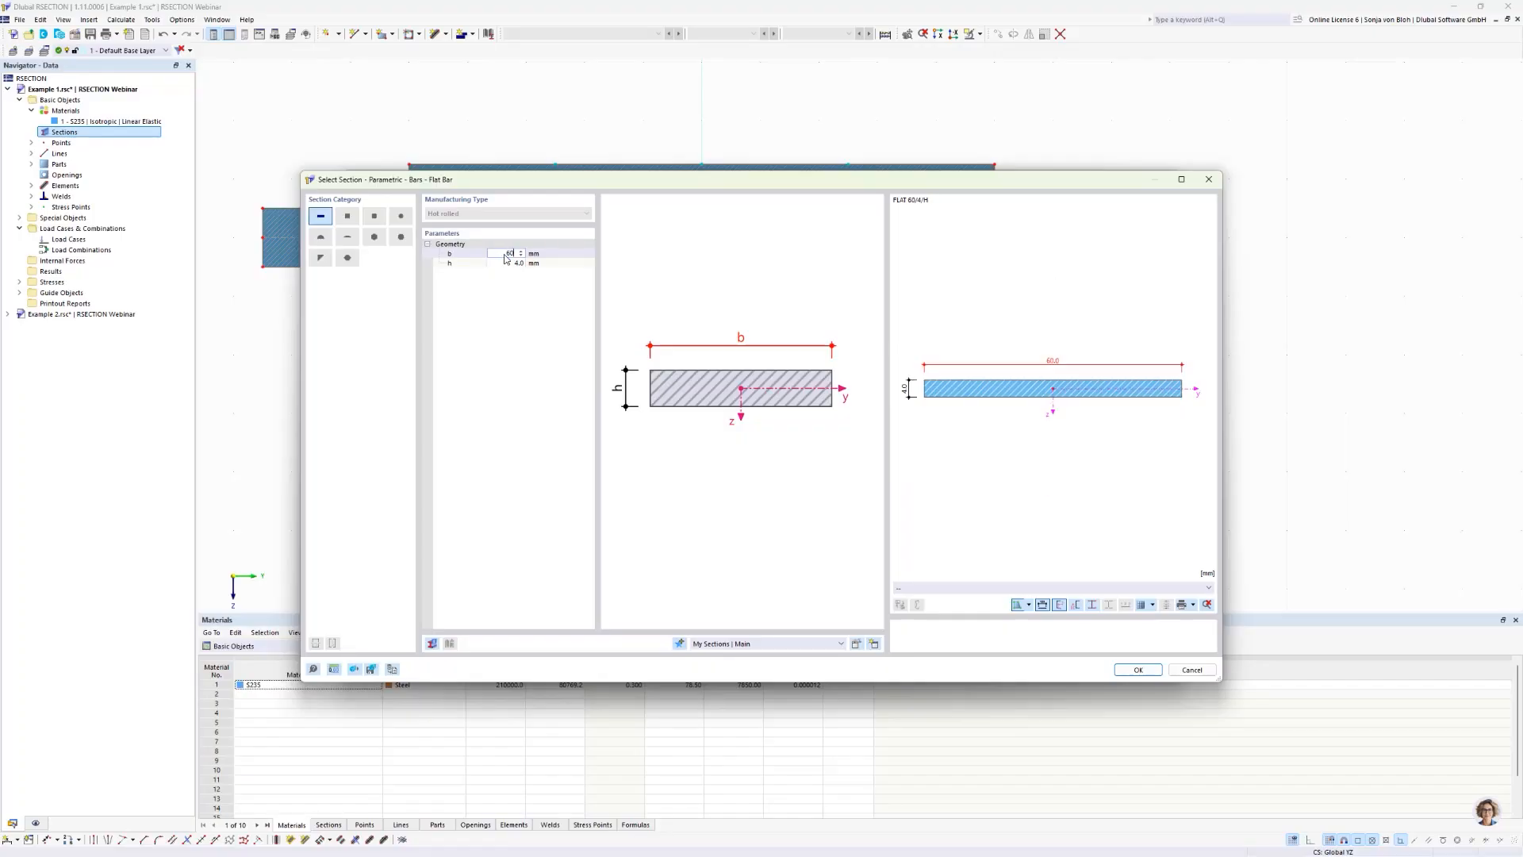
{"action": "left_click", "coordinate": [509, 264]}
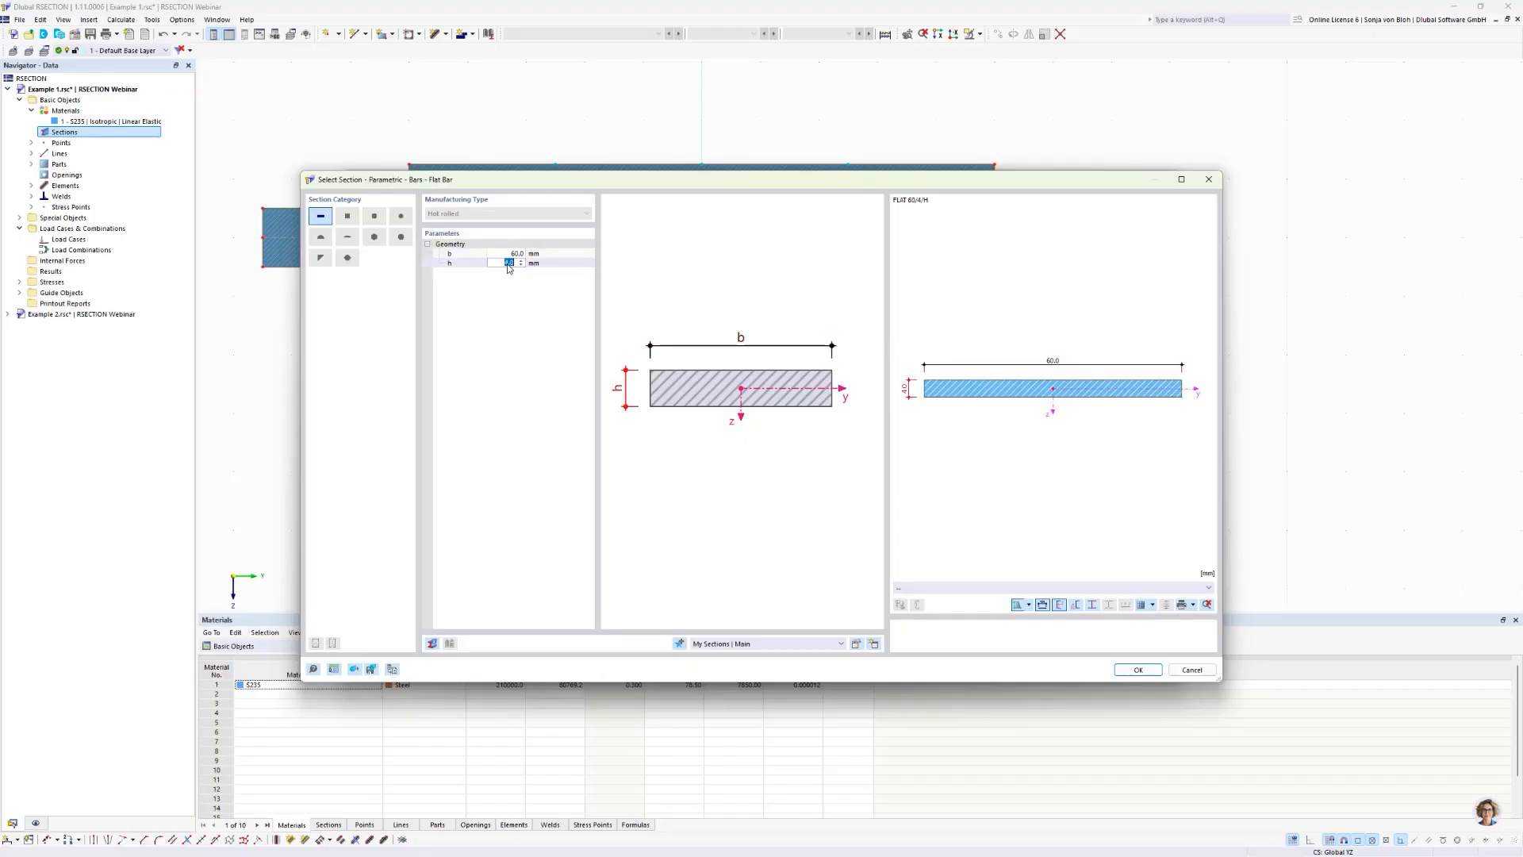
{"action": "type", "text": "15"}
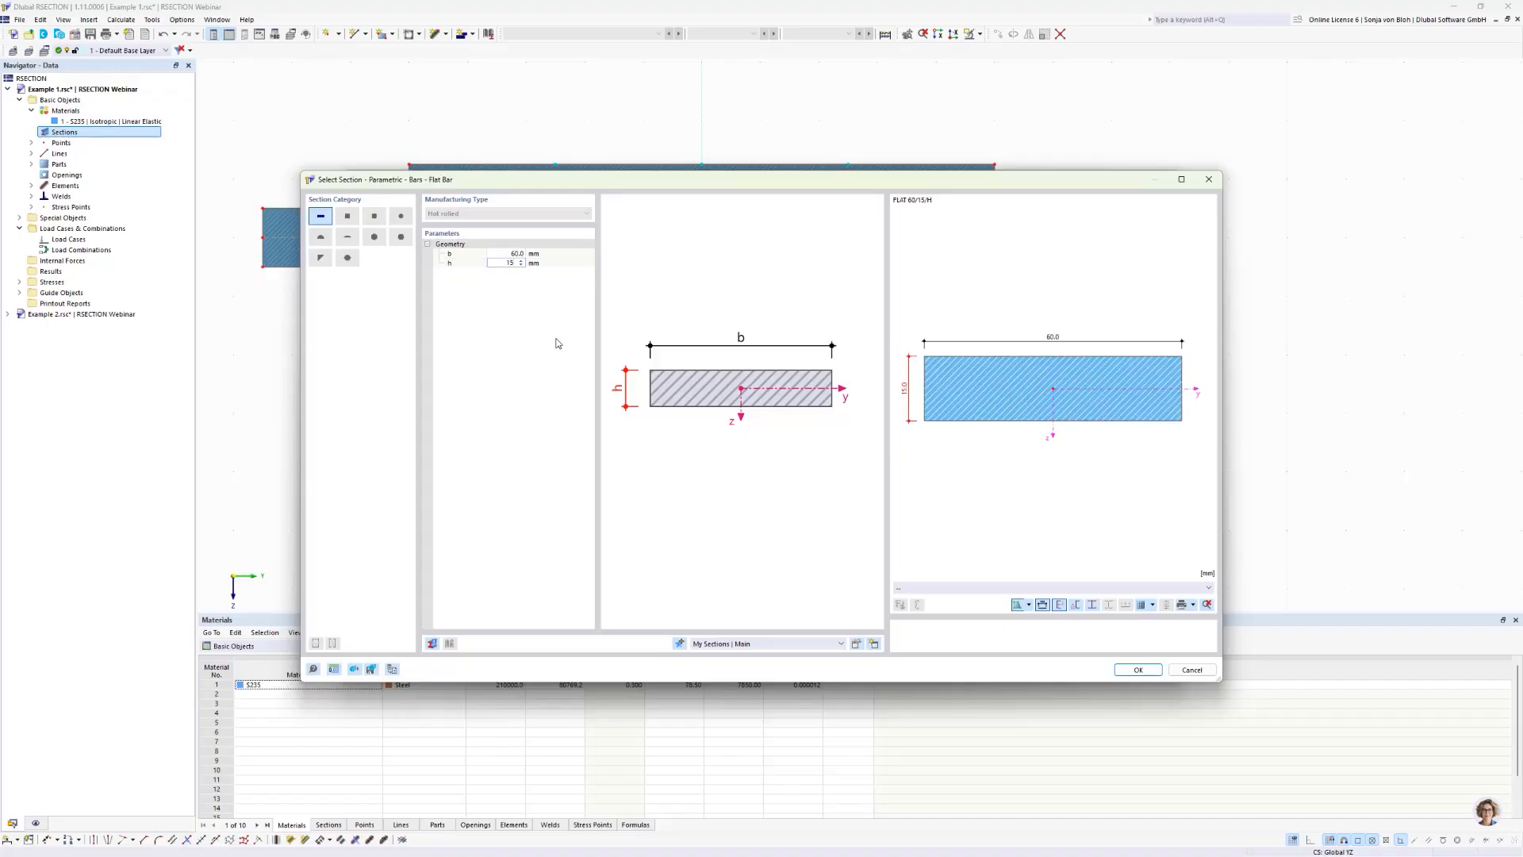
{"action": "left_click", "coordinate": [1135, 670]}
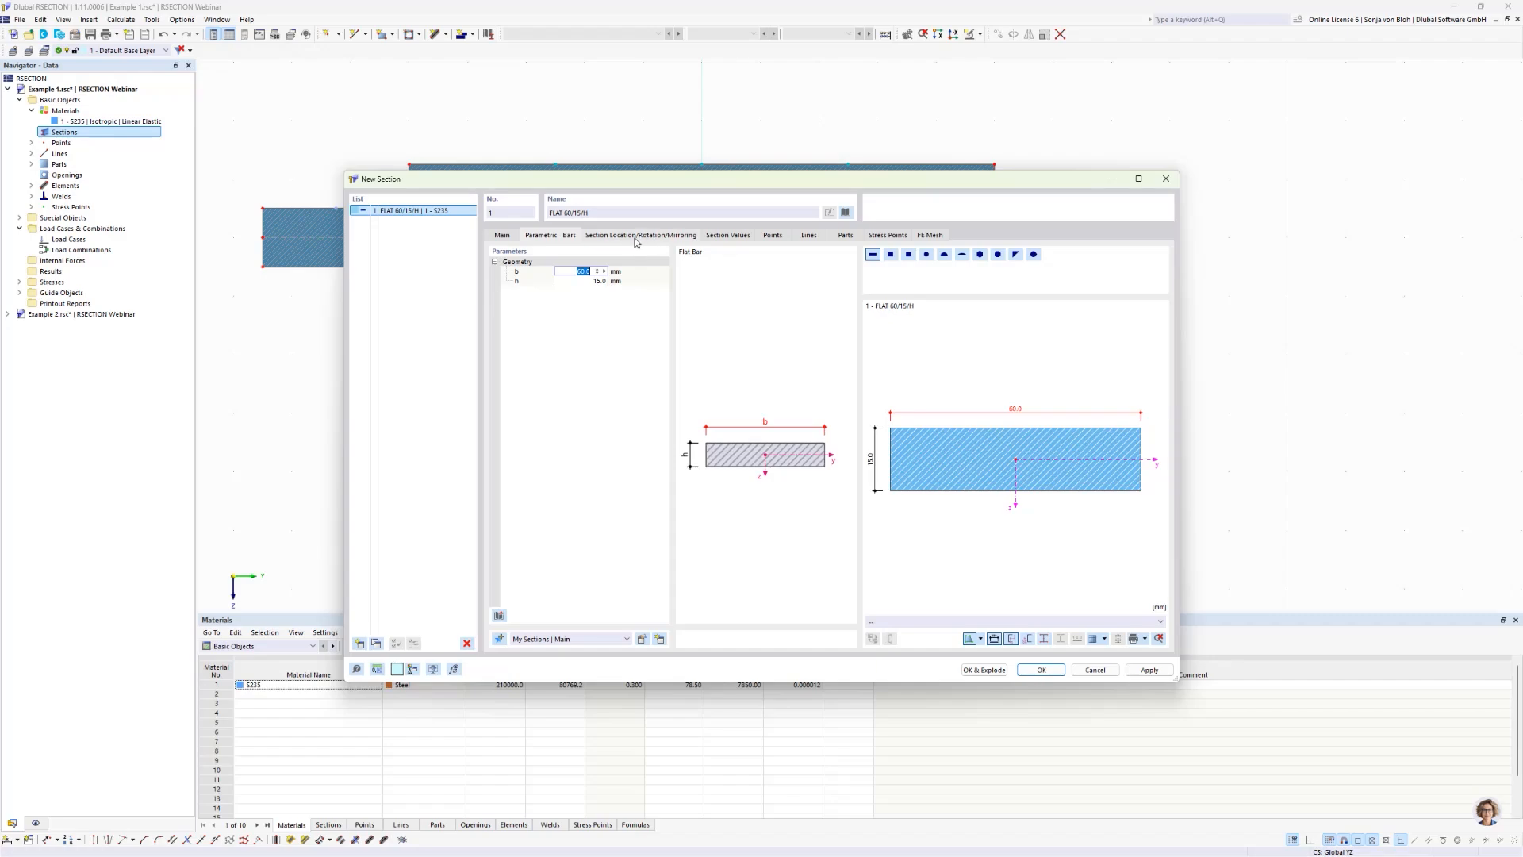
Step: Rotate the flat bar 90°, place its upper right corner at the top flange's lower left corner (Y -150, Z -130 mm), and explode it
{"action": "left_click", "coordinate": [658, 235]}
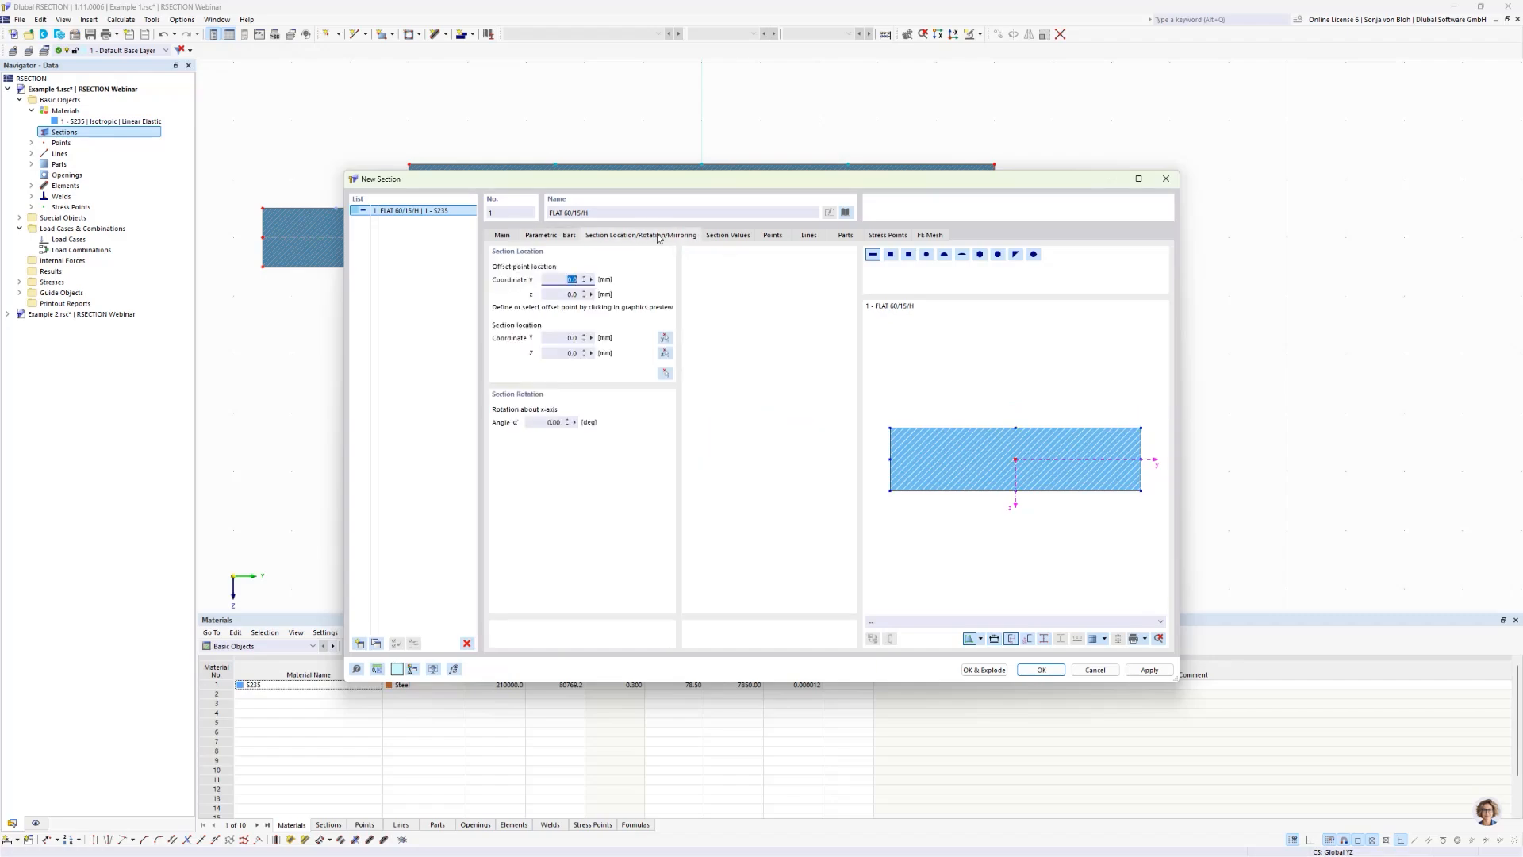
{"action": "left_click", "coordinate": [542, 424]}
{"action": "type", "text": "90"}
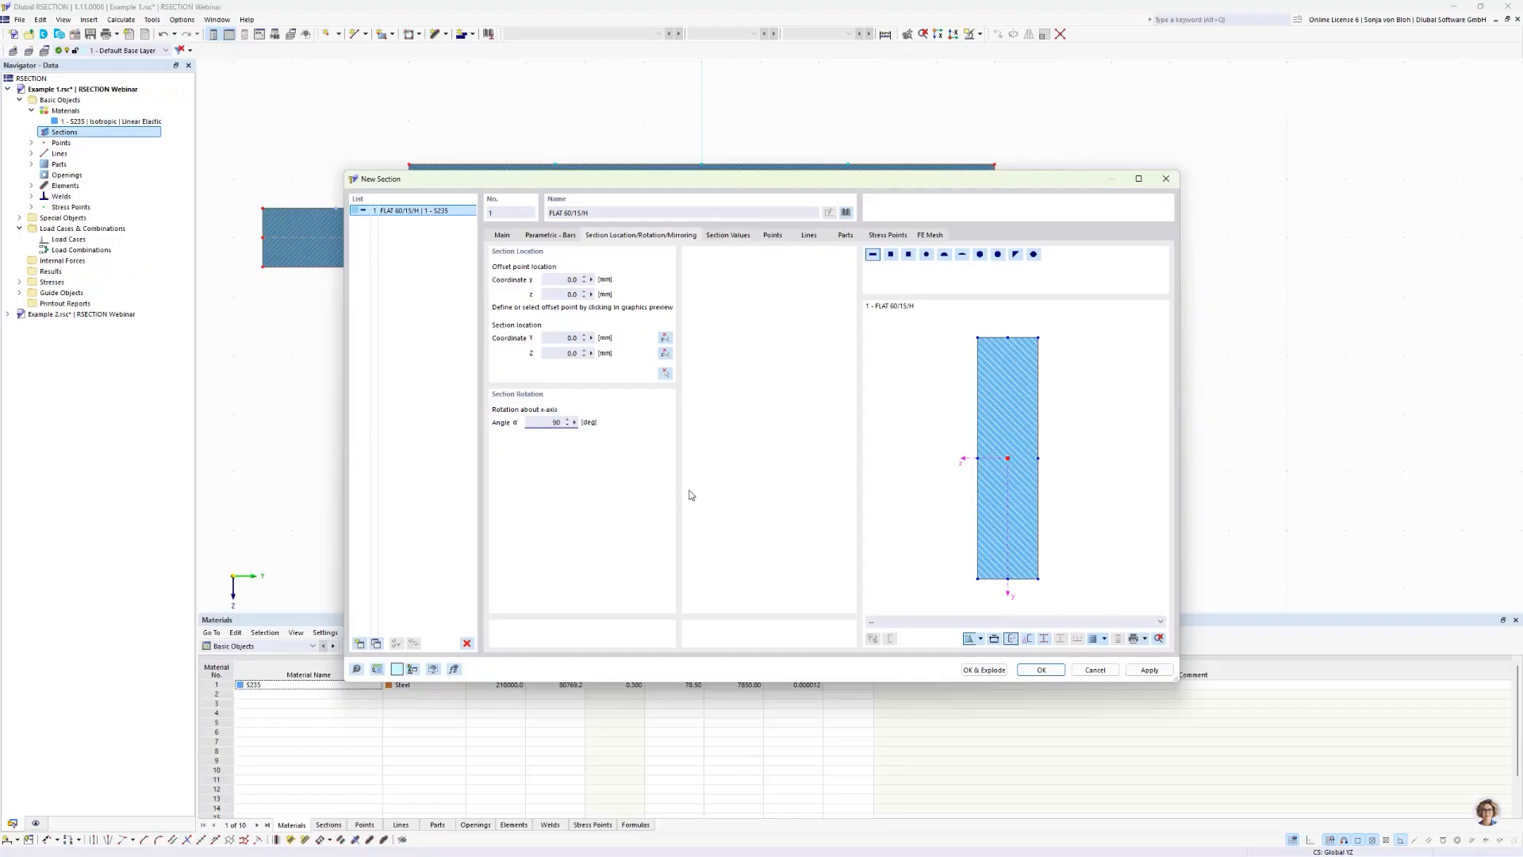
{"action": "left_click", "coordinate": [1038, 337]}
{"action": "left_click", "coordinate": [666, 376]}
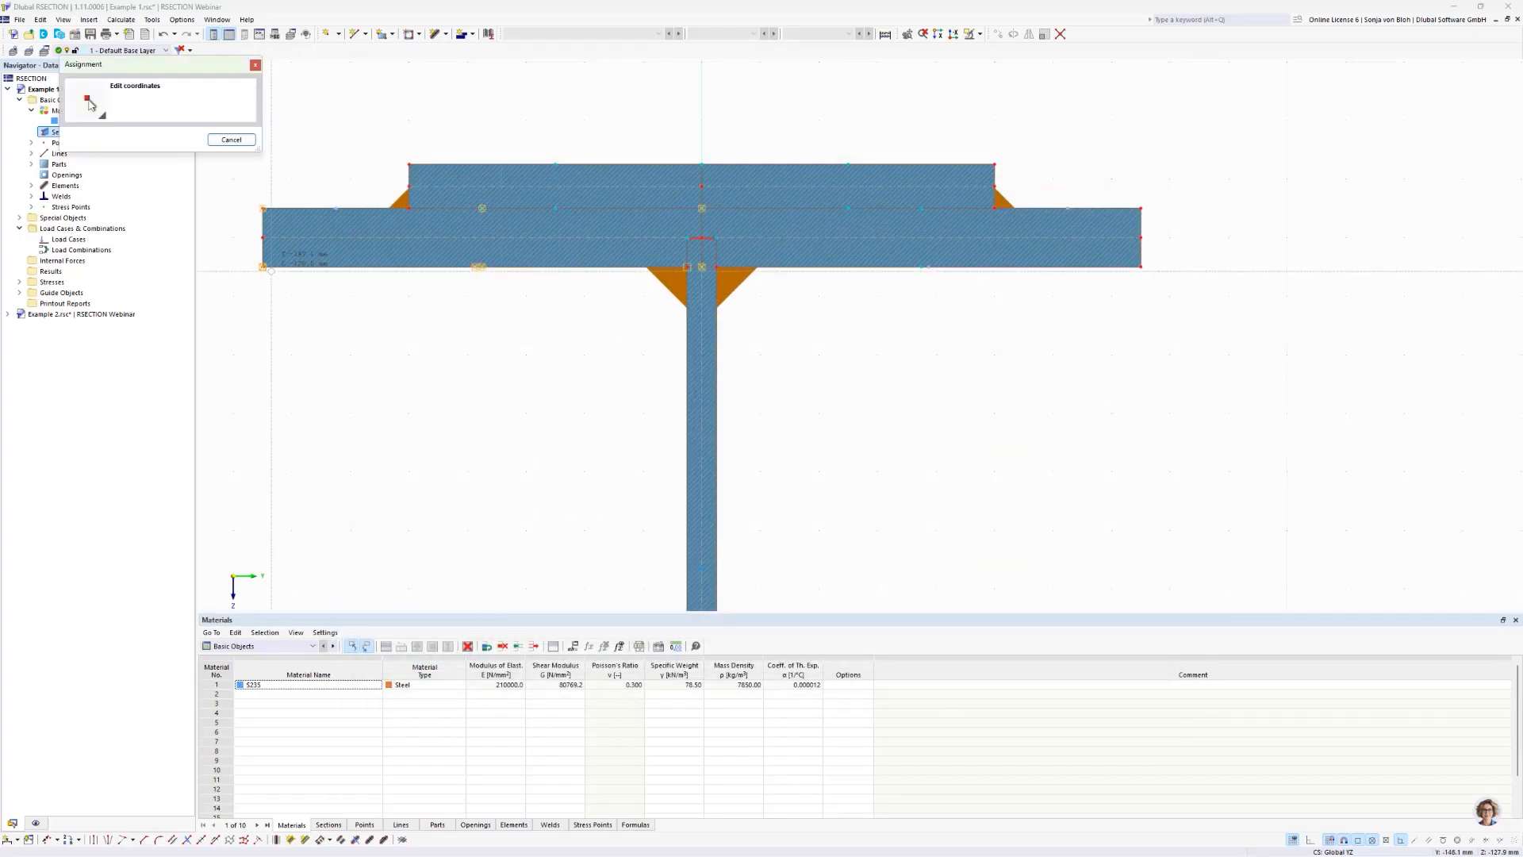
{"action": "left_click", "coordinate": [263, 266]}
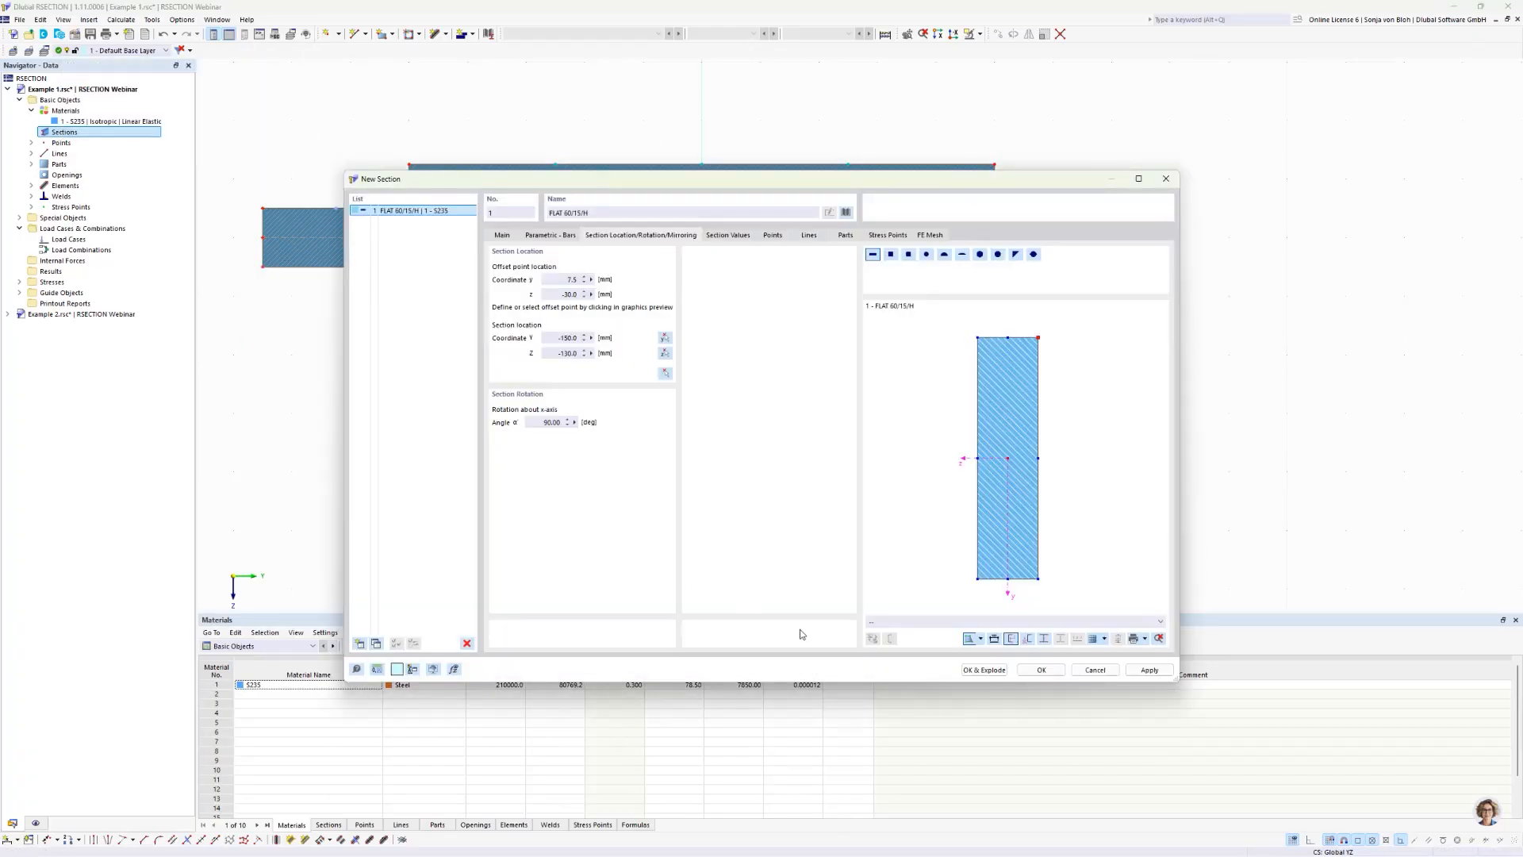
{"action": "left_click", "coordinate": [983, 670]}
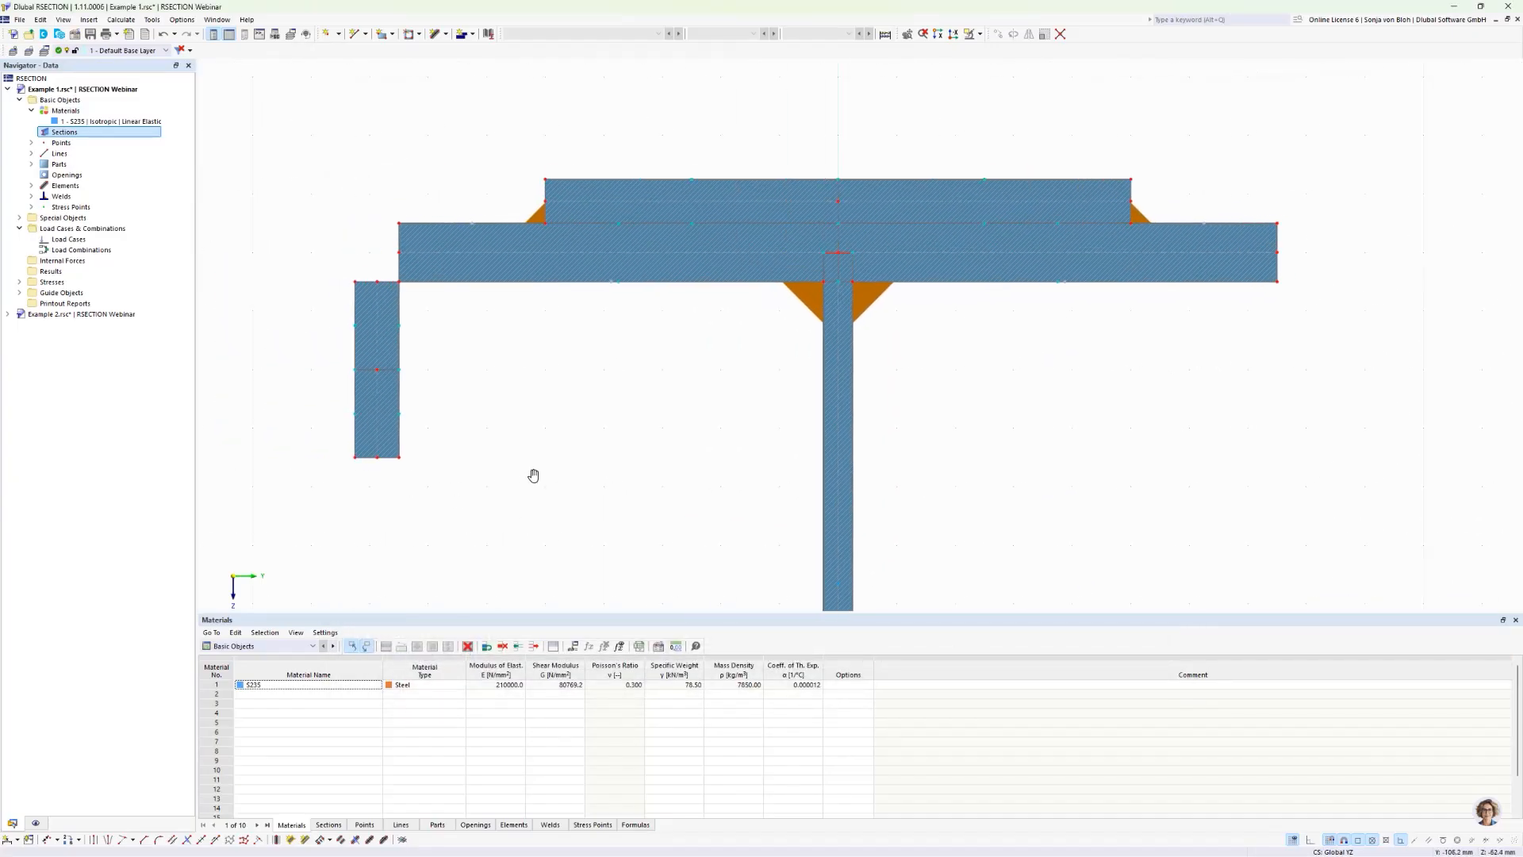
Step: Copy the vertical flat bar once by 315 mm in Y to the top flange's right end
{"action": "middle_click_drag", "start_coordinate": [533, 476], "coordinate": [534, 475]}
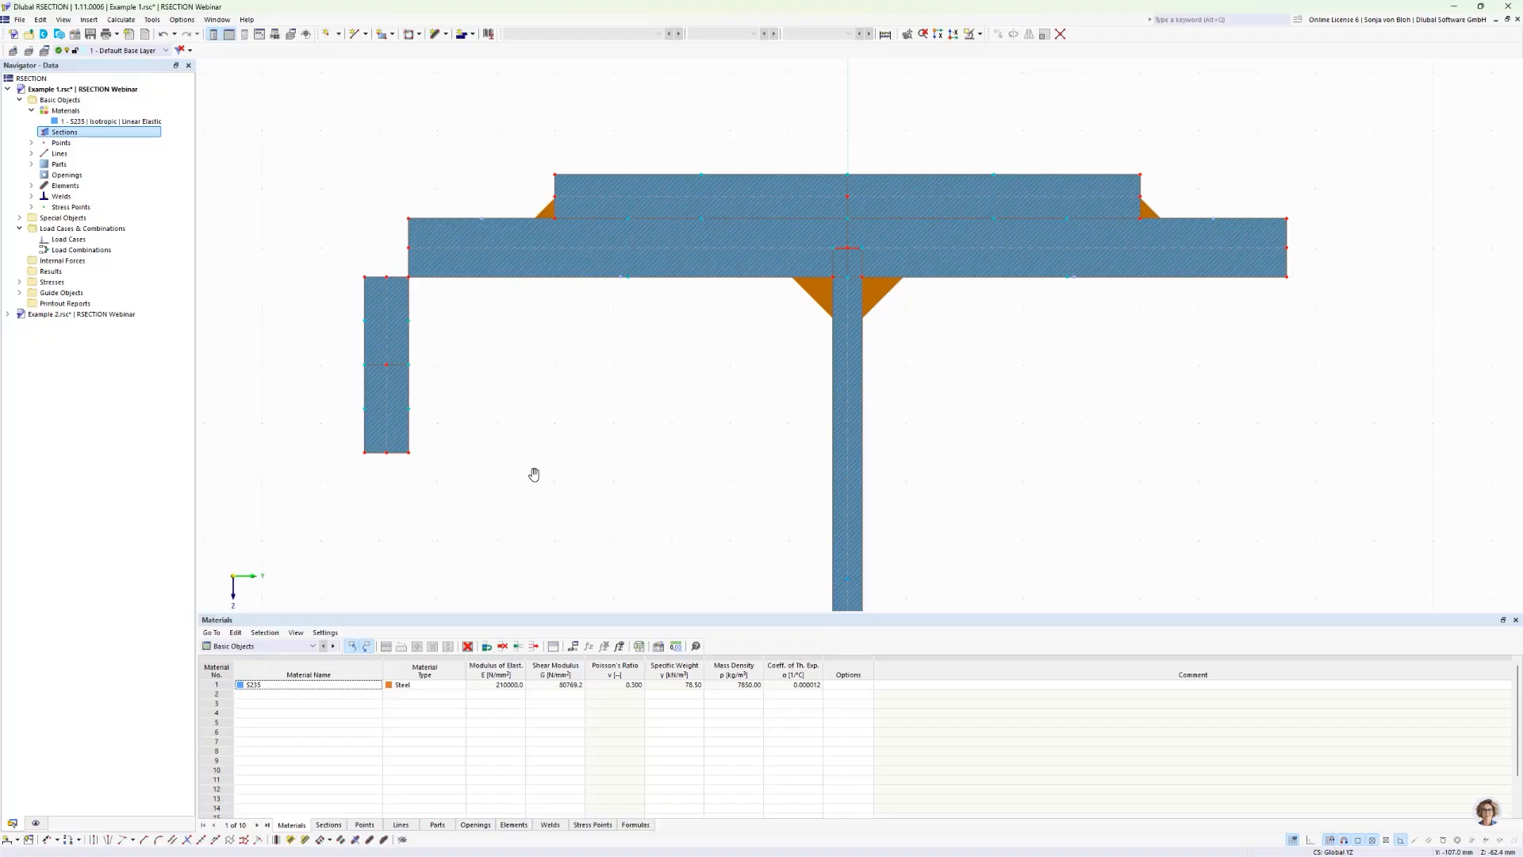
{"action": "left_click_drag", "start_coordinate": [317, 270], "coordinate": [511, 478]}
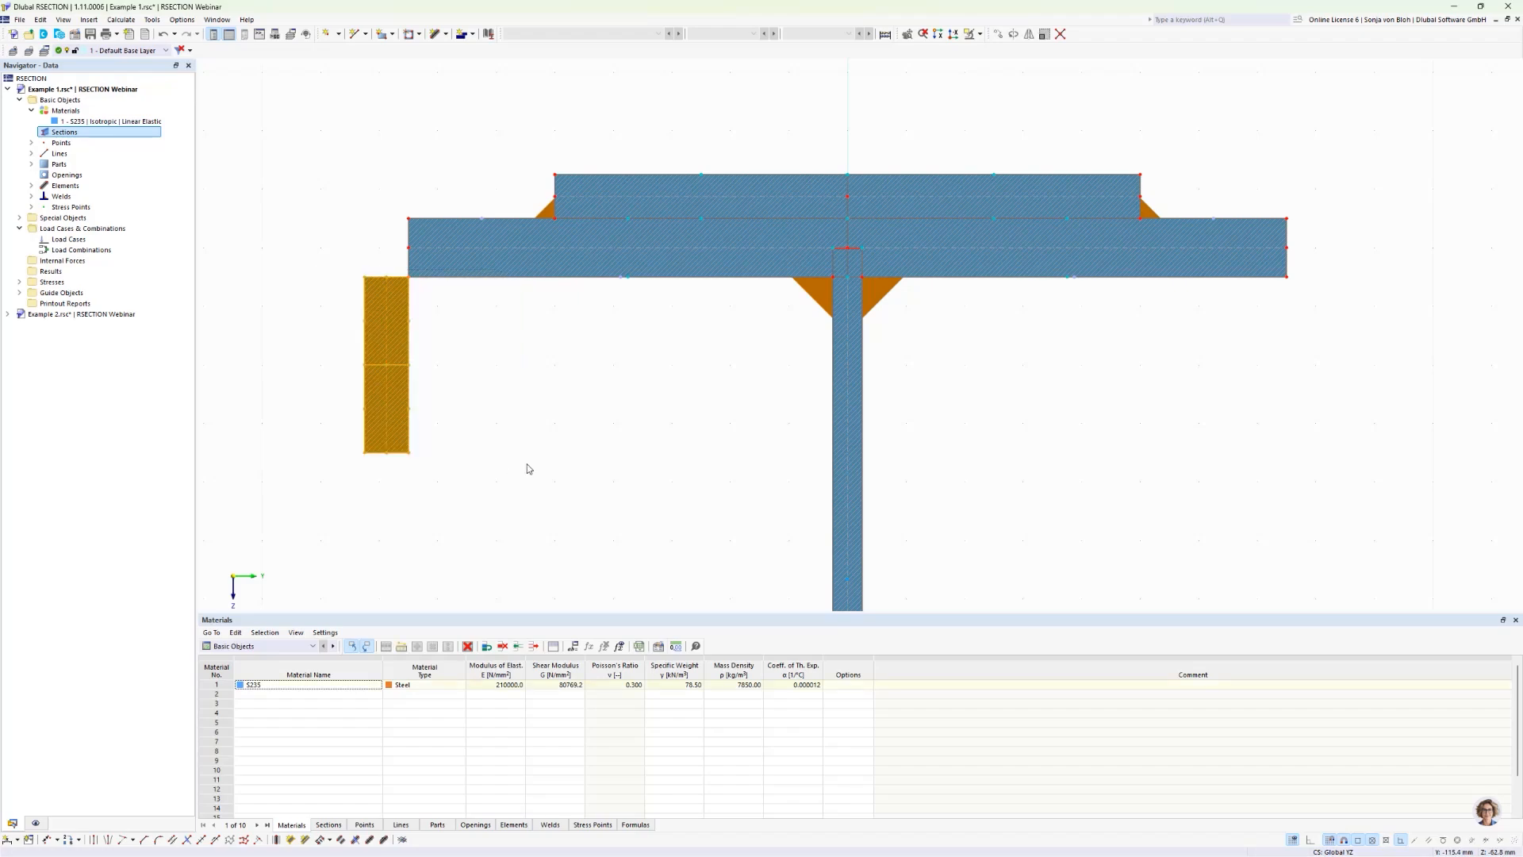
{"action": "left_click", "coordinate": [1000, 34]}
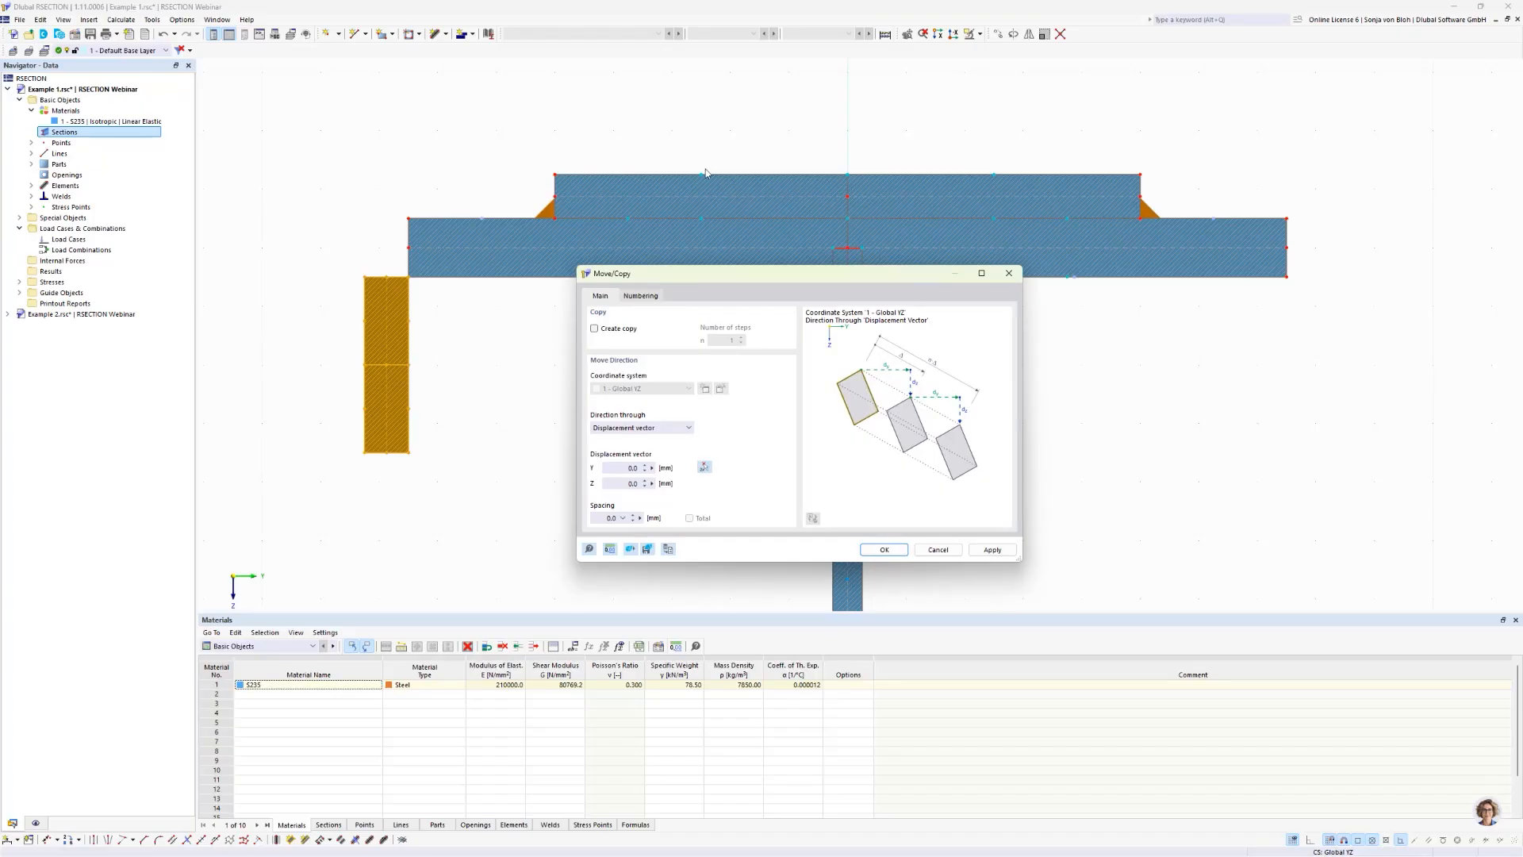
{"action": "left_click", "coordinate": [595, 328]}
{"action": "left_click", "coordinate": [706, 468]}
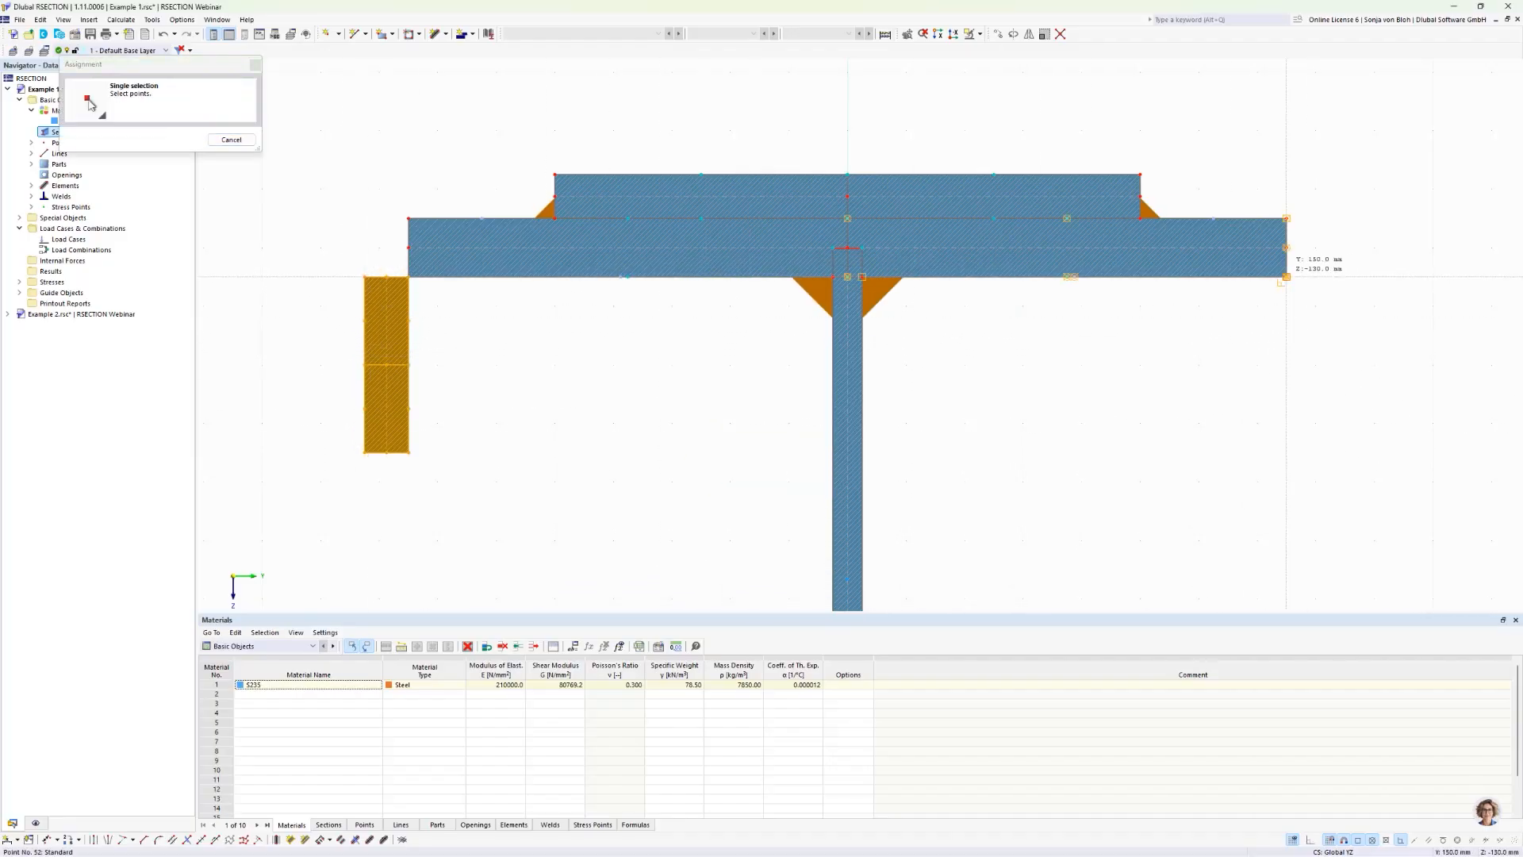
{"action": "left_click", "coordinate": [1286, 277]}
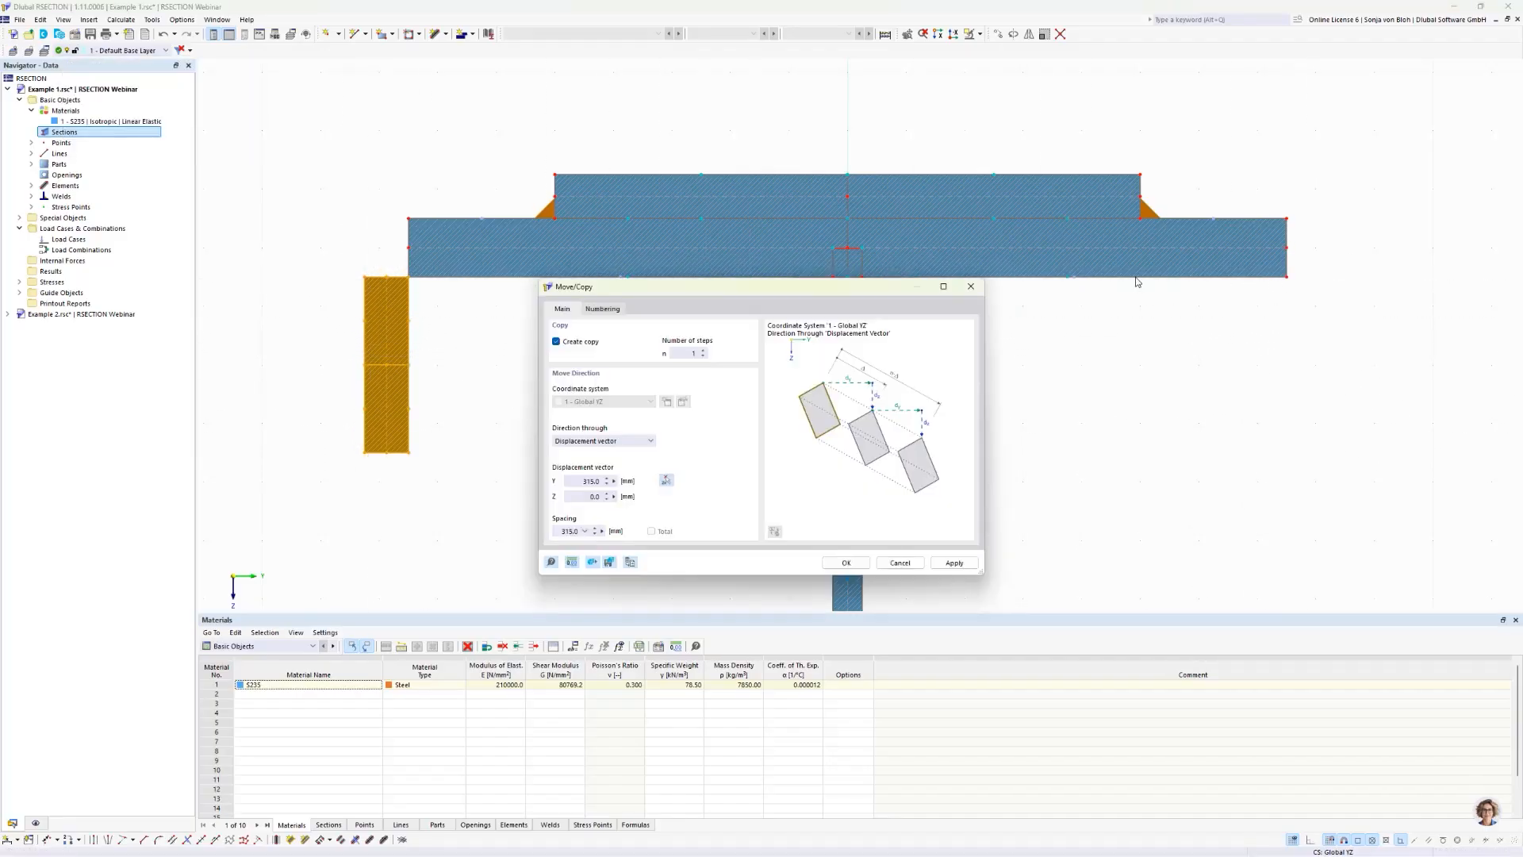
{"action": "left_click", "coordinate": [847, 564]}
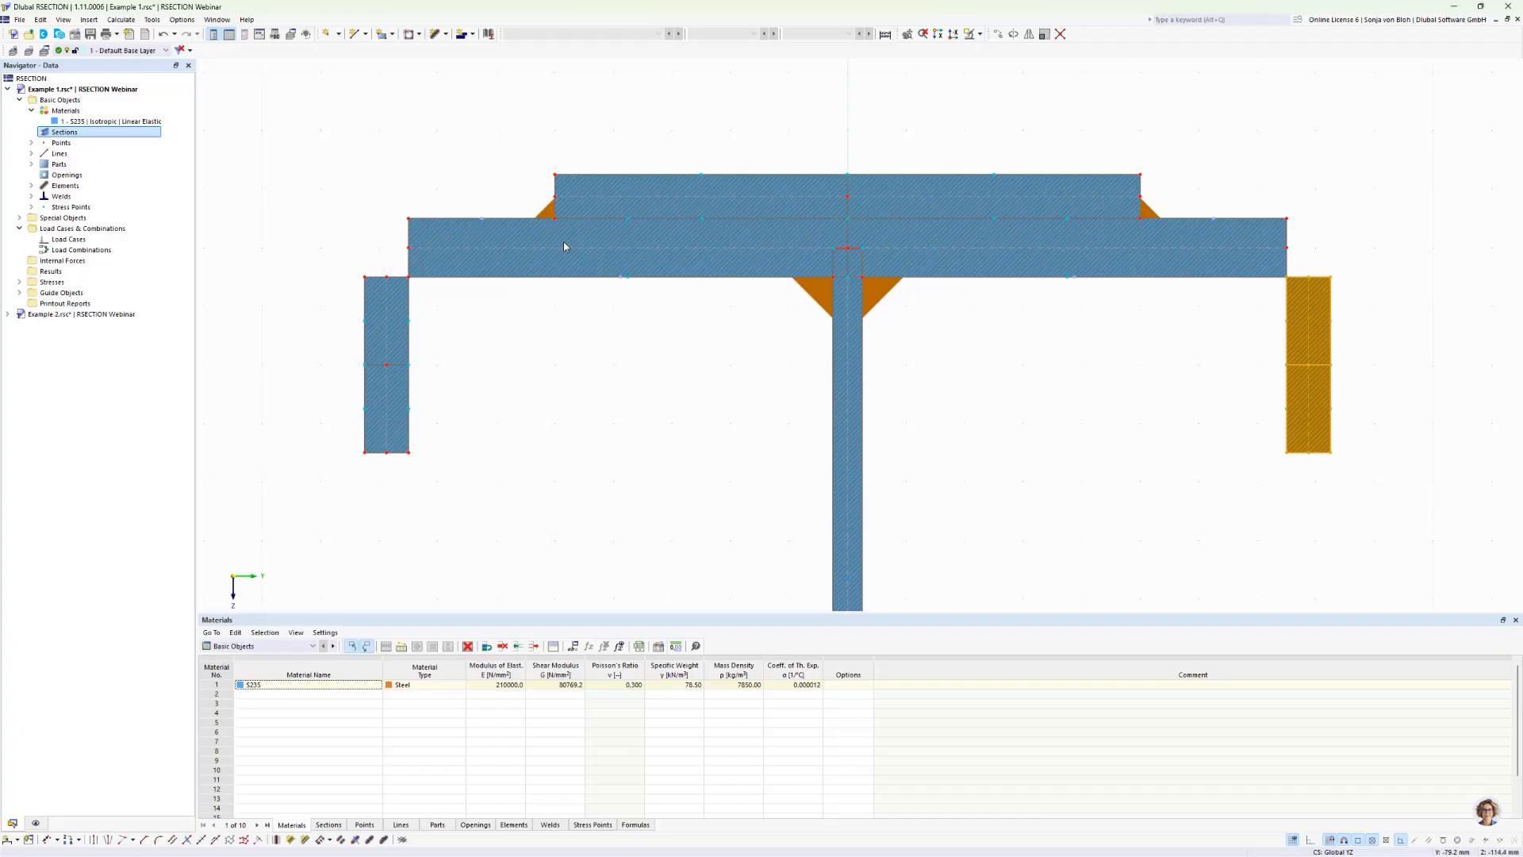
Step: Add a corner fillet weld with 5.0 mm throat thickness between the left vertical flat bar's upper element and the top flange's left element 6
{"action": "left_click", "coordinate": [472, 34]}
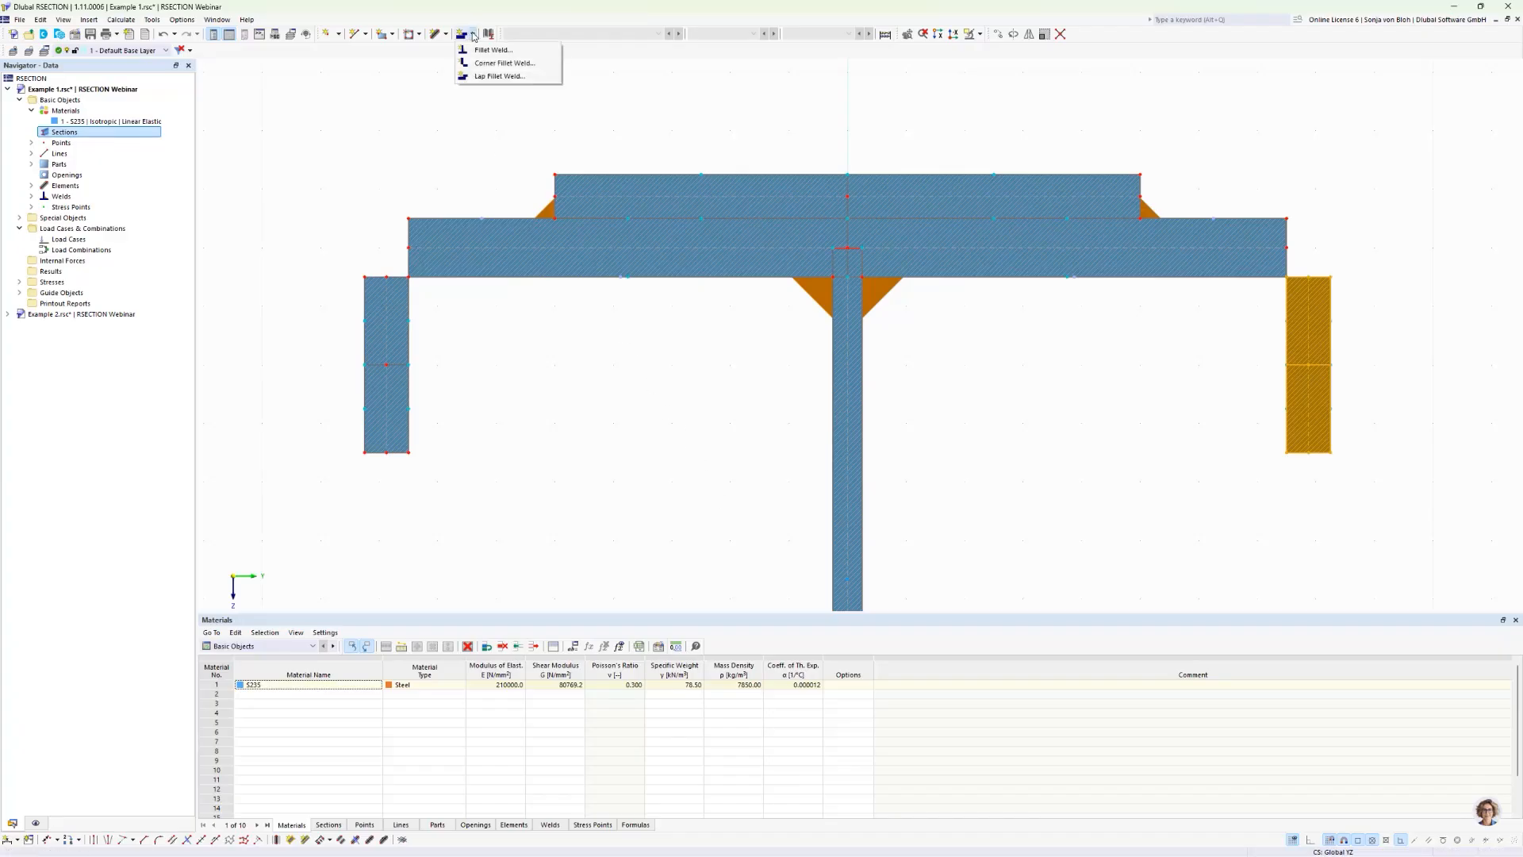
{"action": "left_click", "coordinate": [516, 63]}
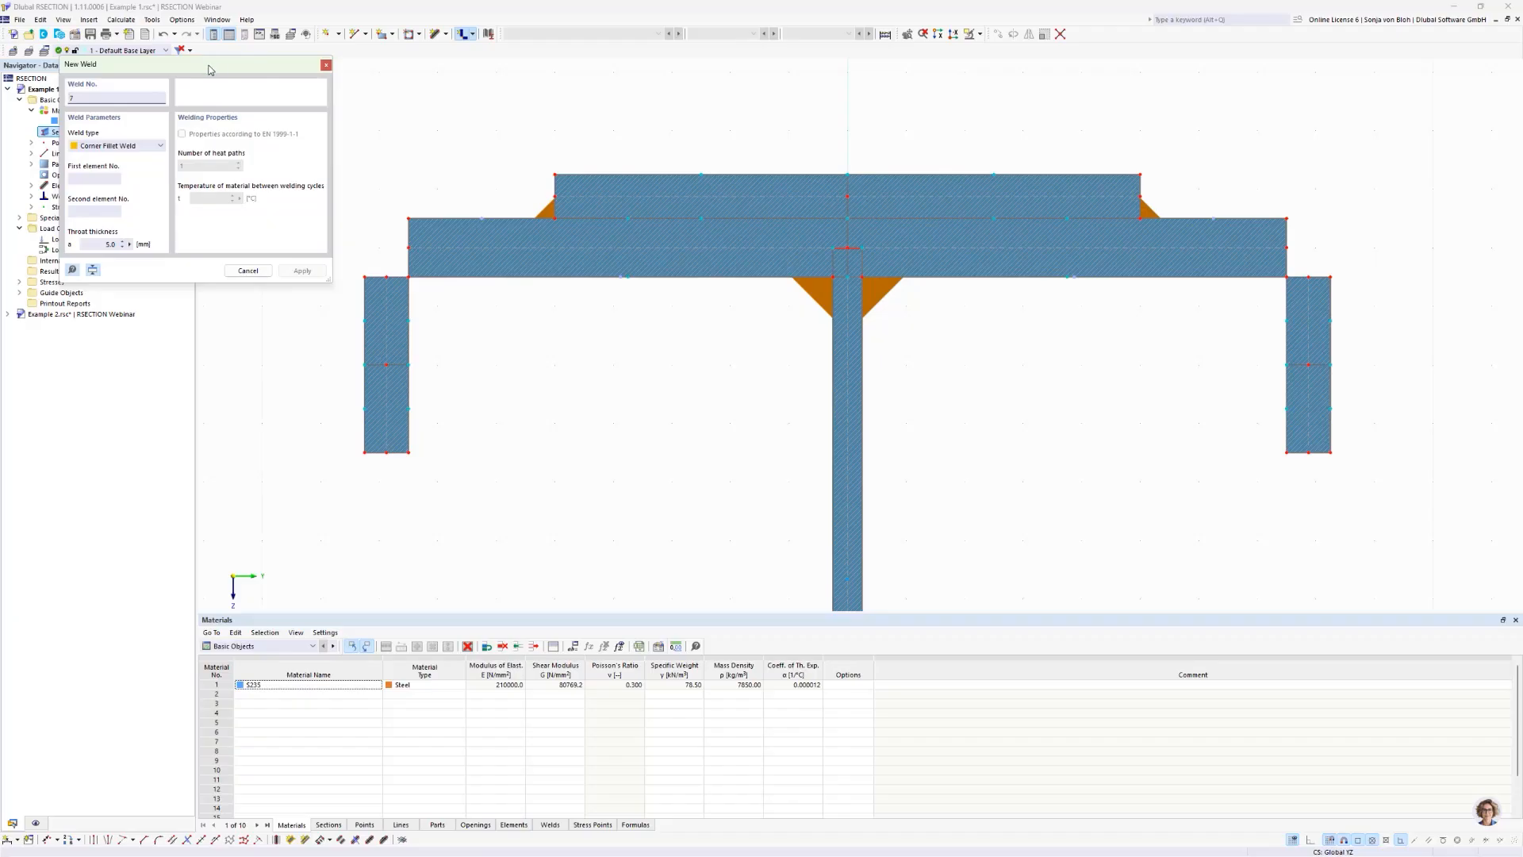
{"action": "left_click_drag", "start_coordinate": [210, 69], "coordinate": [291, 167]}
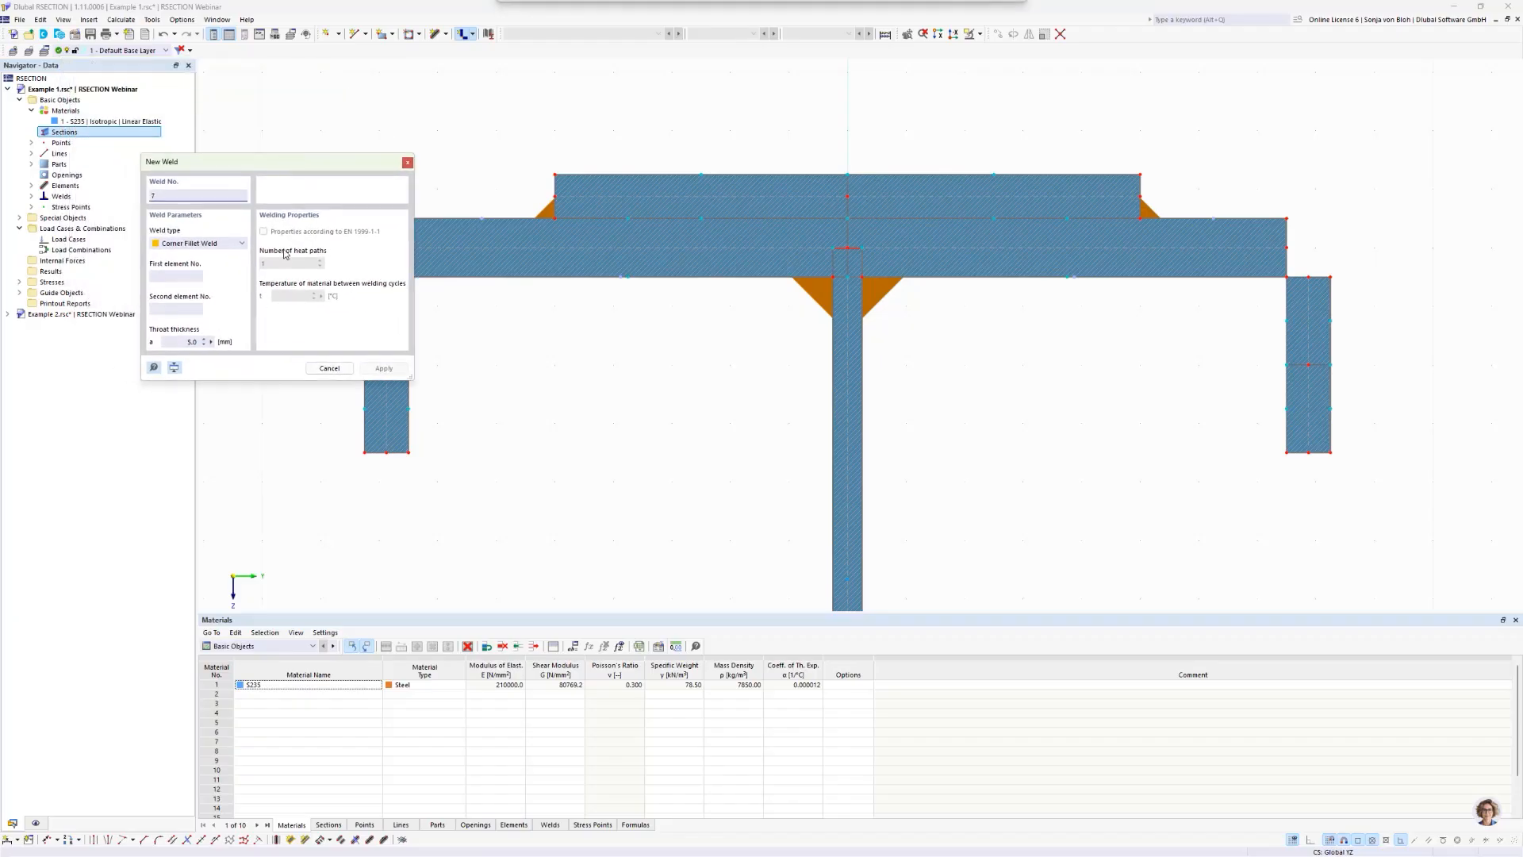
{"action": "left_click", "coordinate": [181, 342]}
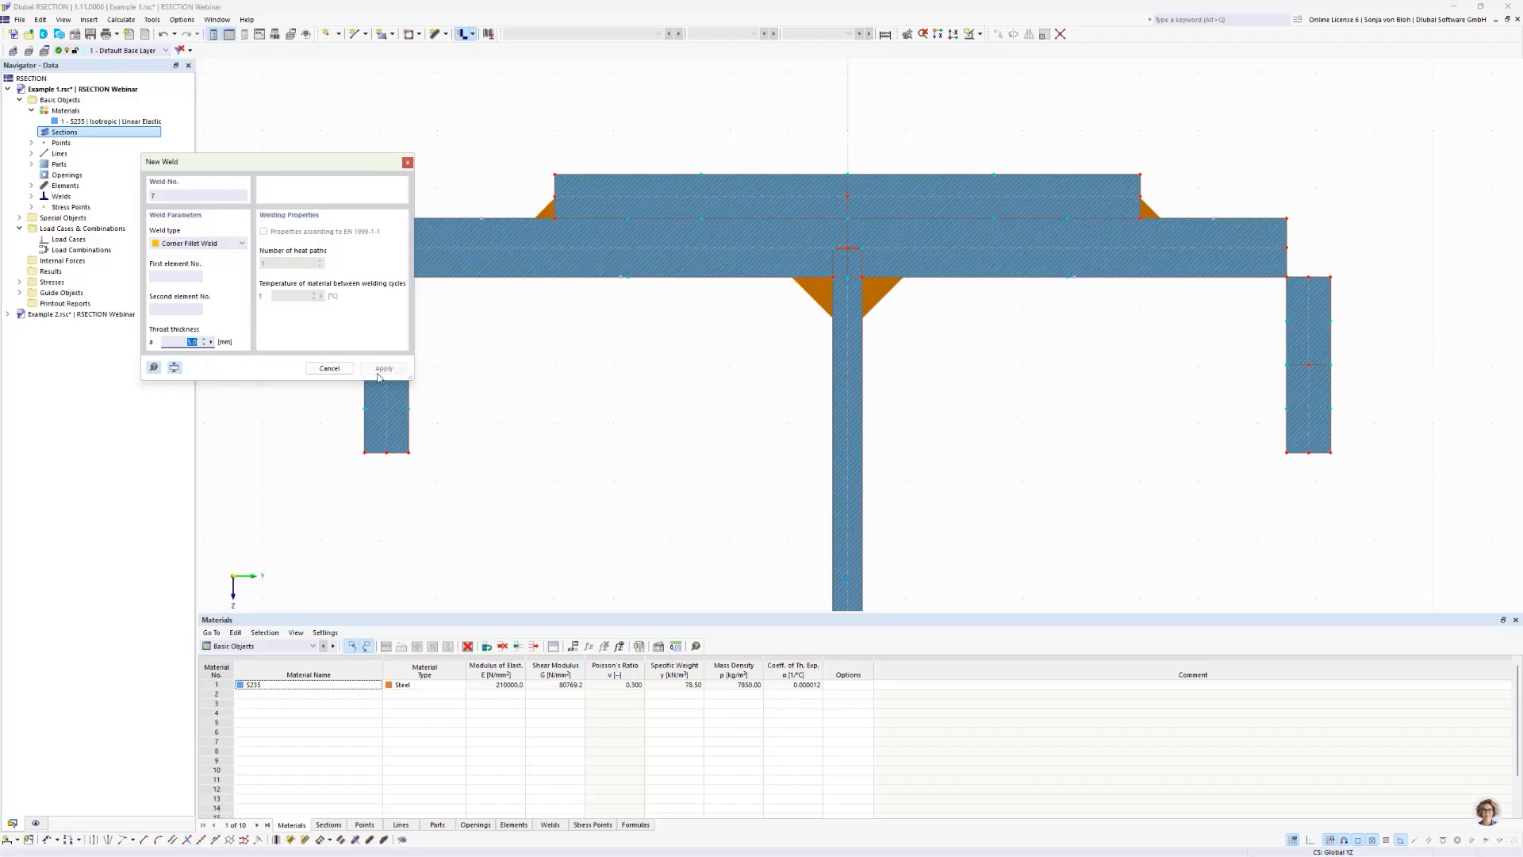
{"action": "middle_click_drag", "start_coordinate": [588, 404], "coordinate": [718, 415]}
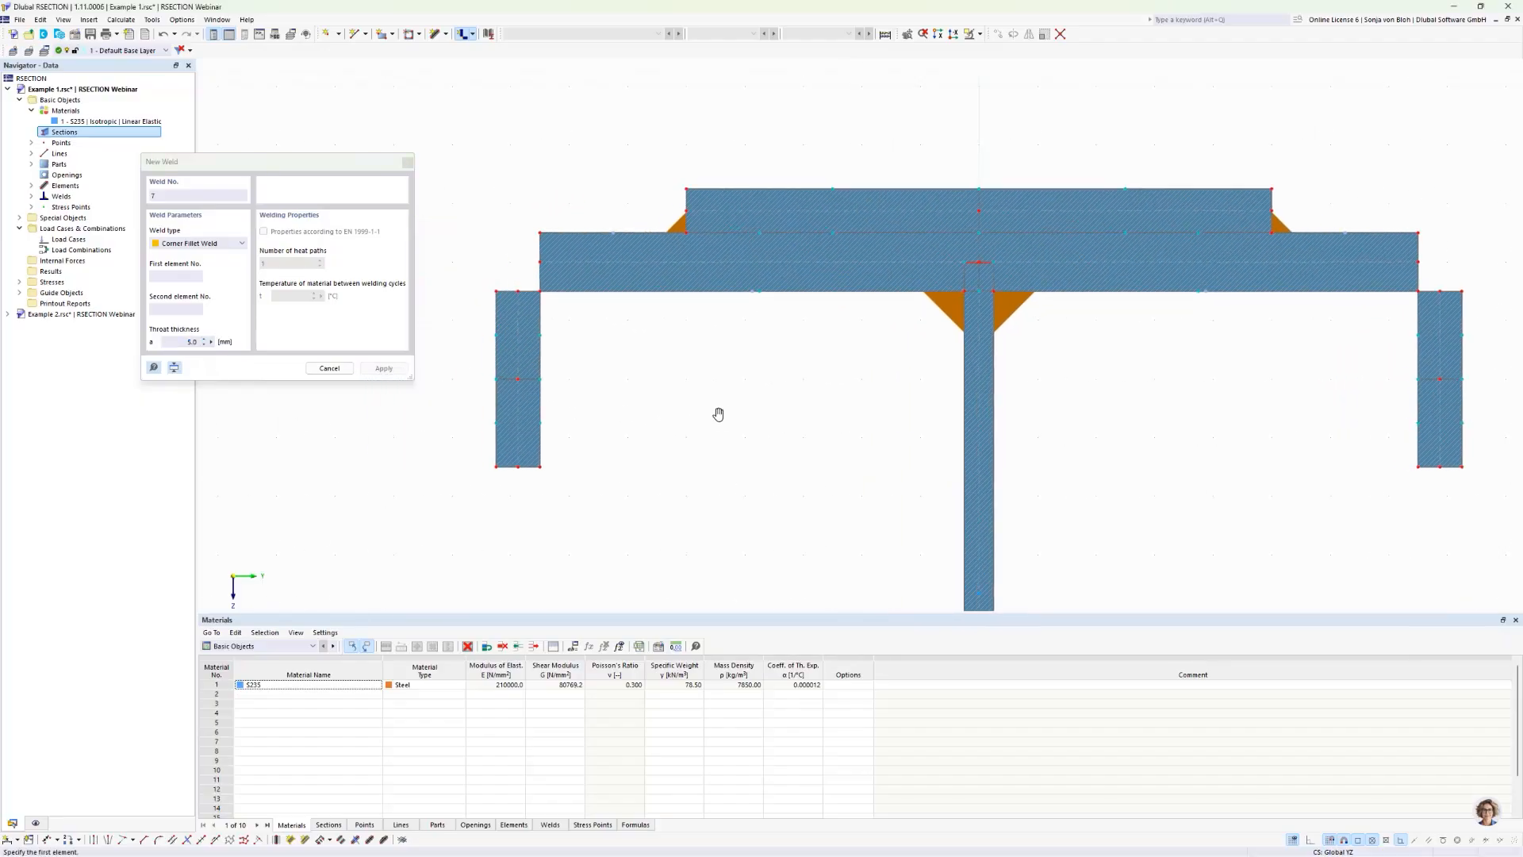
{"action": "left_click", "coordinate": [515, 341]}
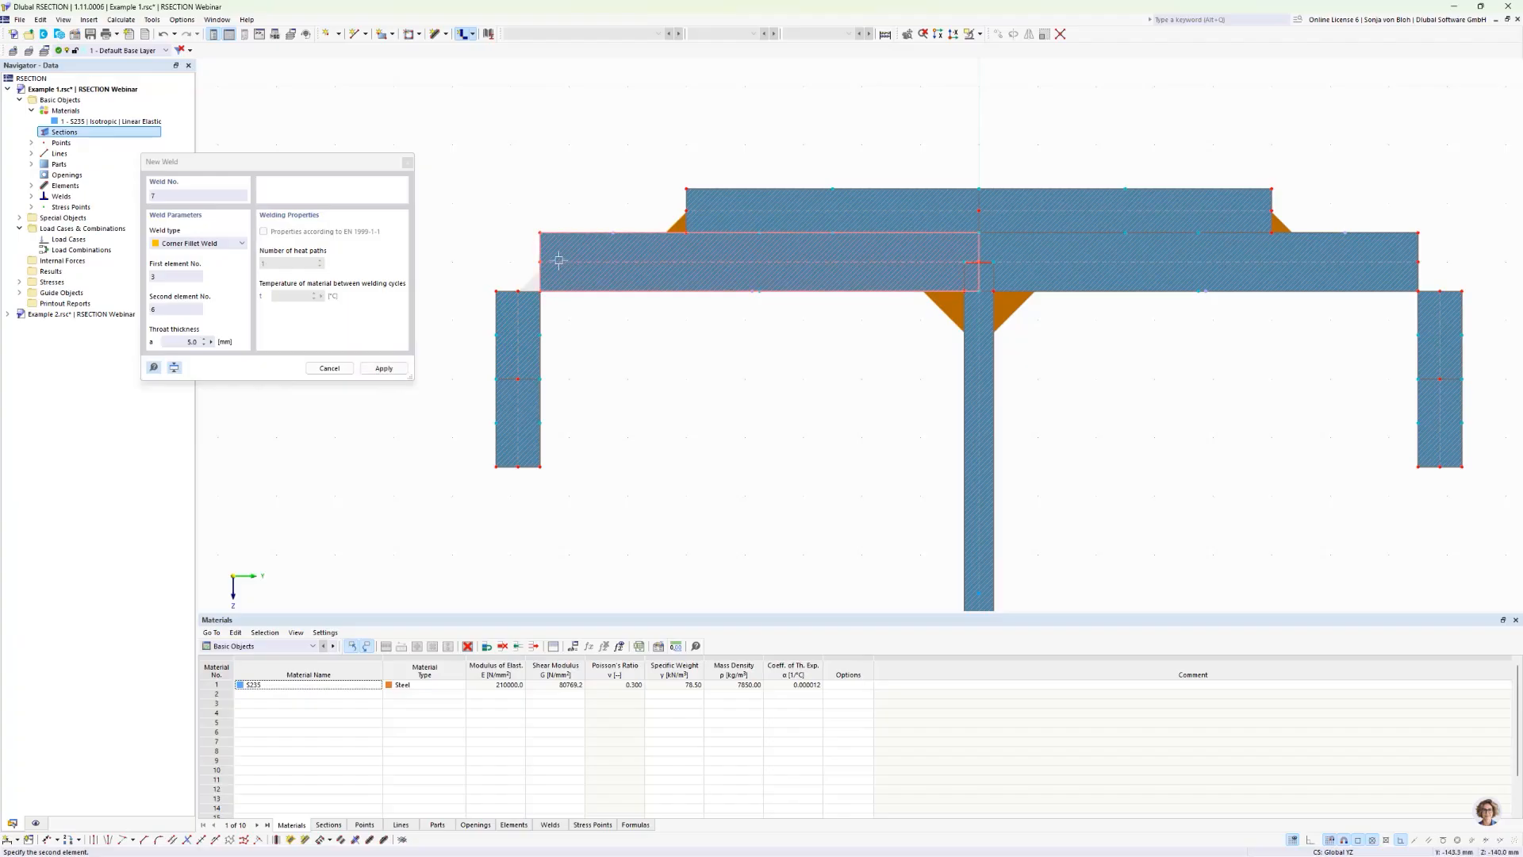
{"action": "left_click", "coordinate": [567, 272]}
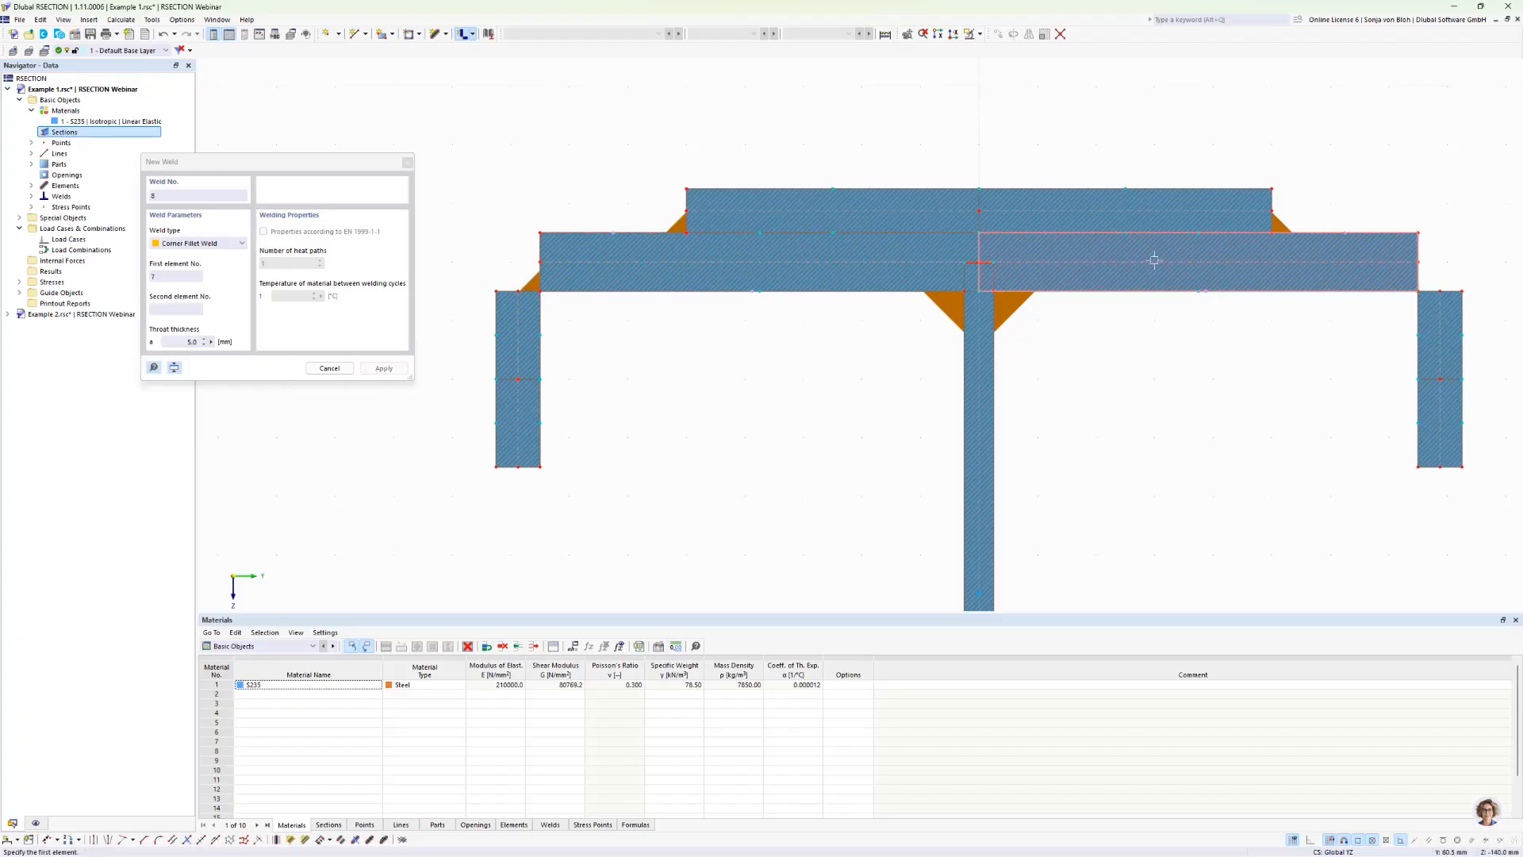
Step: Add a second 5.0 mm corner fillet weld between the top flange's right element 7 and the right vertical flat bar's upper element 11
{"action": "left_click", "coordinate": [1439, 355]}
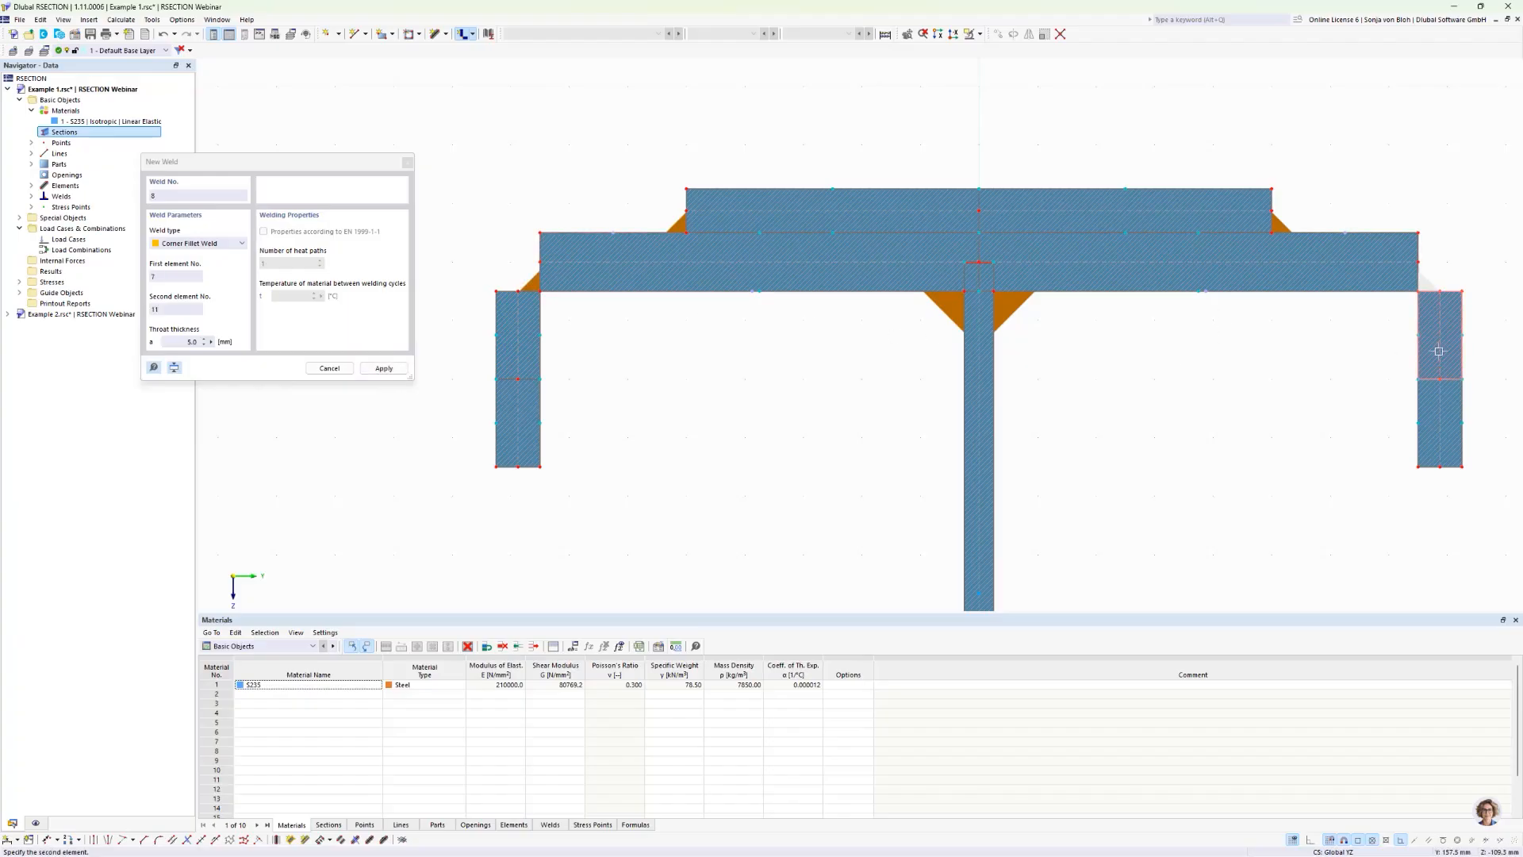
{"action": "left_click", "coordinate": [1428, 281]}
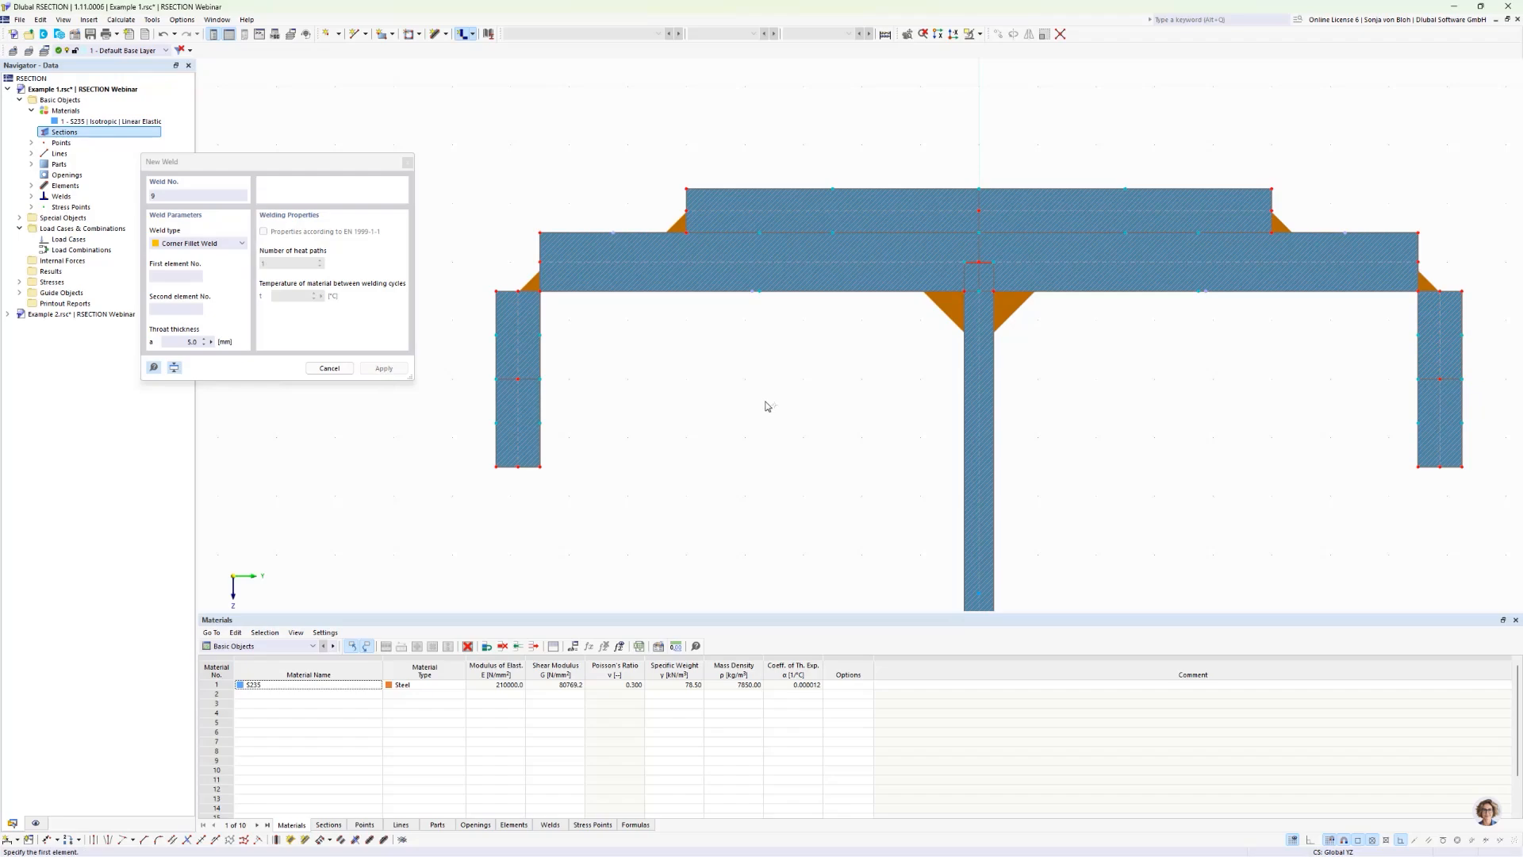
{"action": "key", "text": "Escape"}
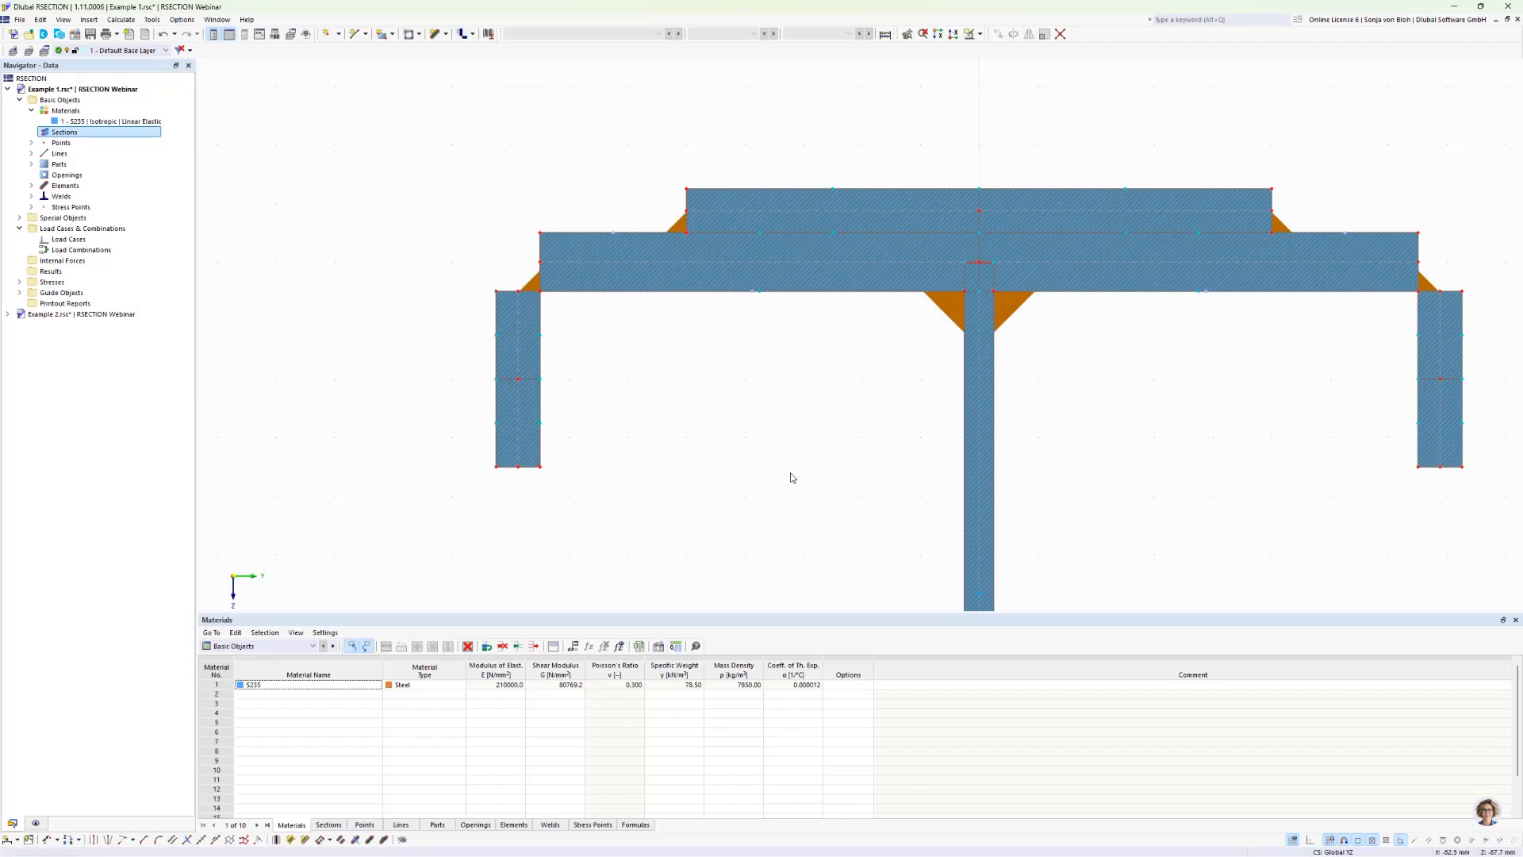
Step: Create a load case named Design with the action category Permanent
{"action": "key", "text": "F8"}
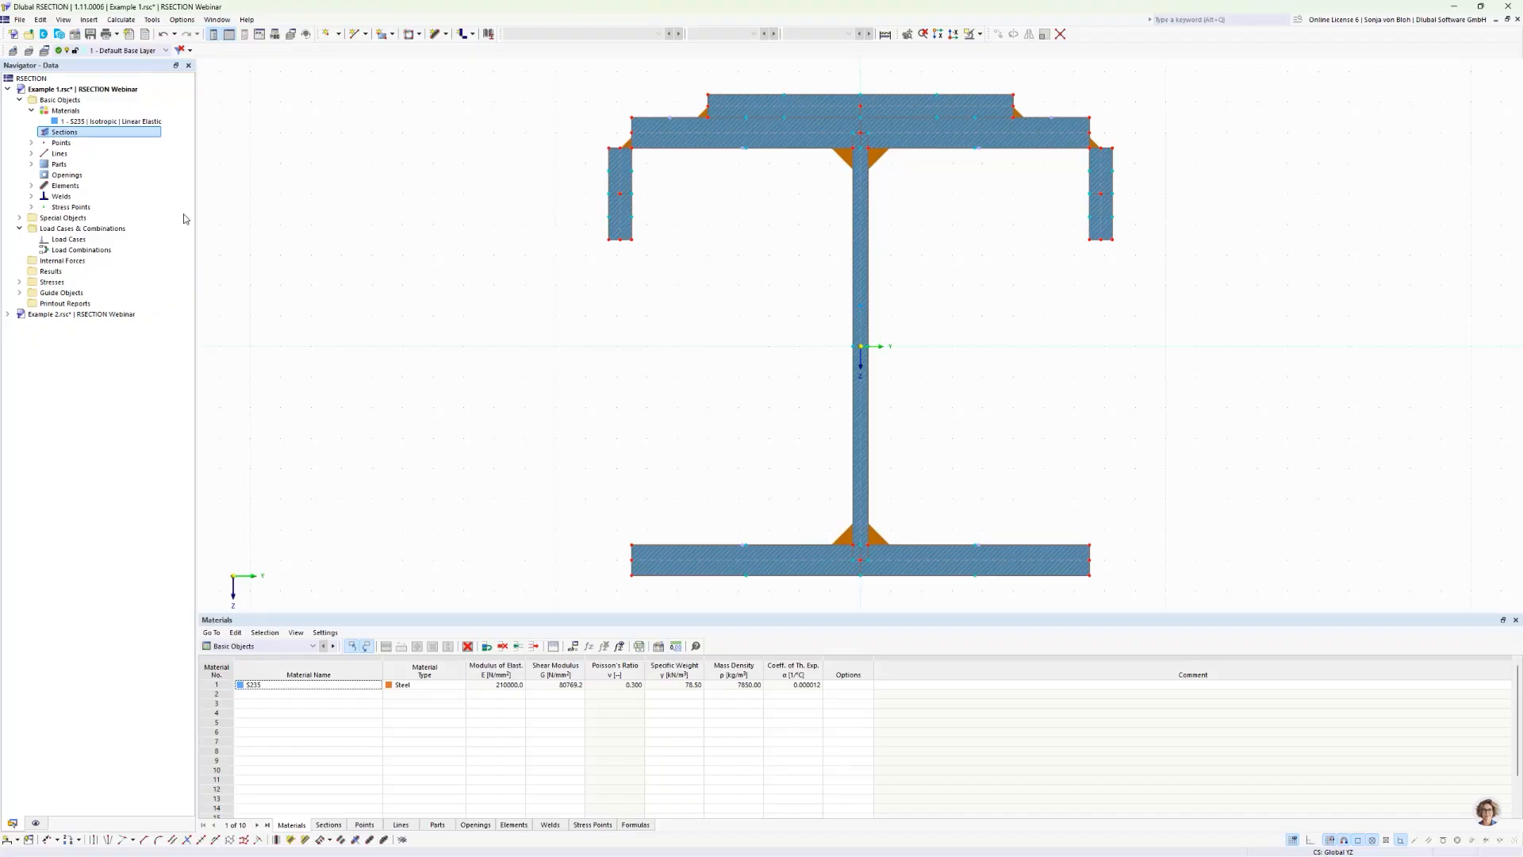
{"action": "right_click", "coordinate": [78, 241]}
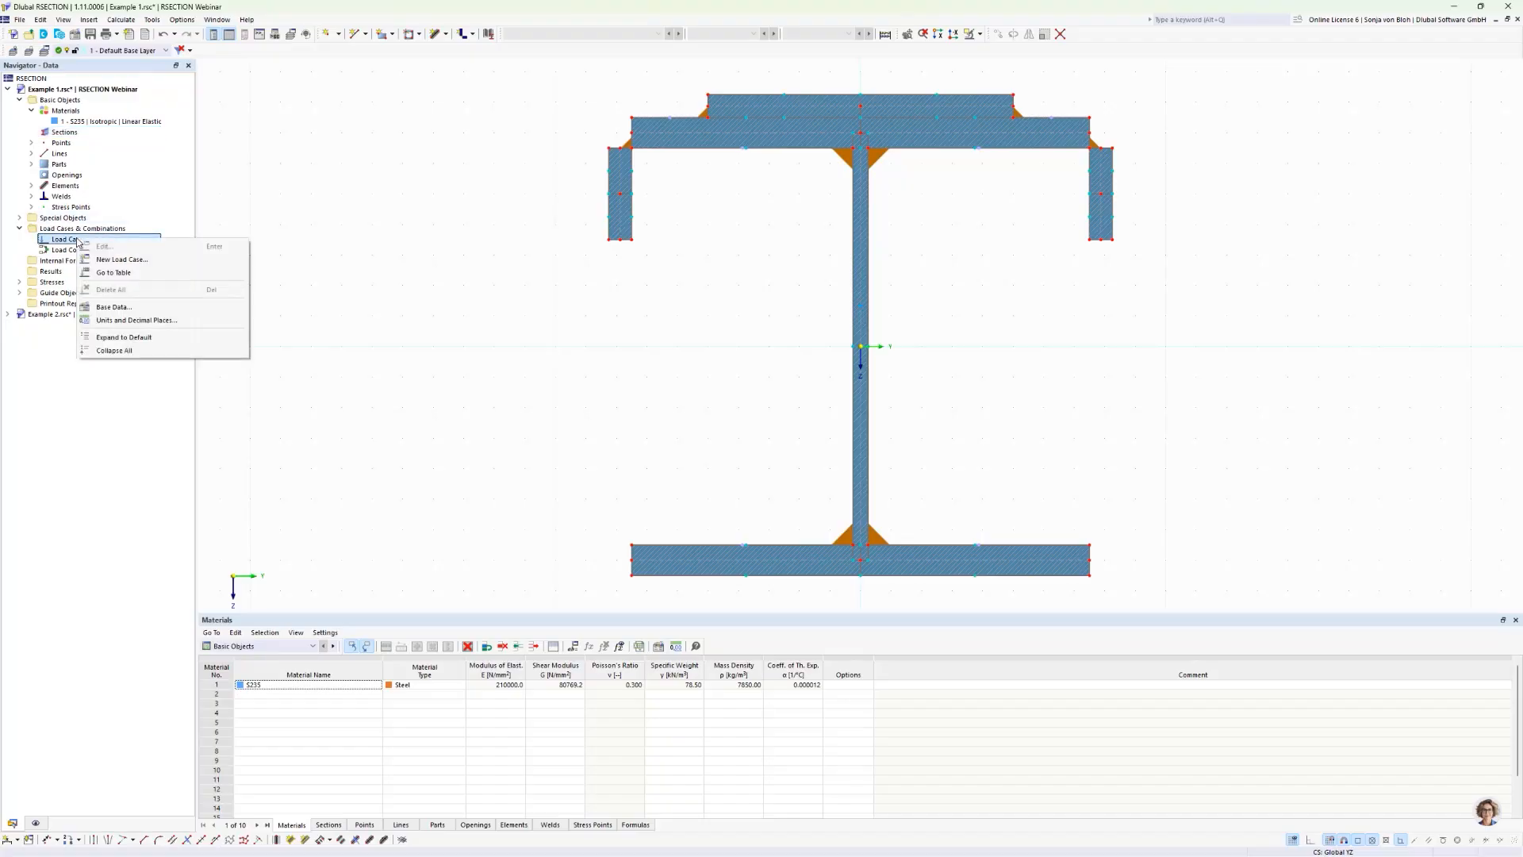
{"action": "left_click", "coordinate": [116, 260]}
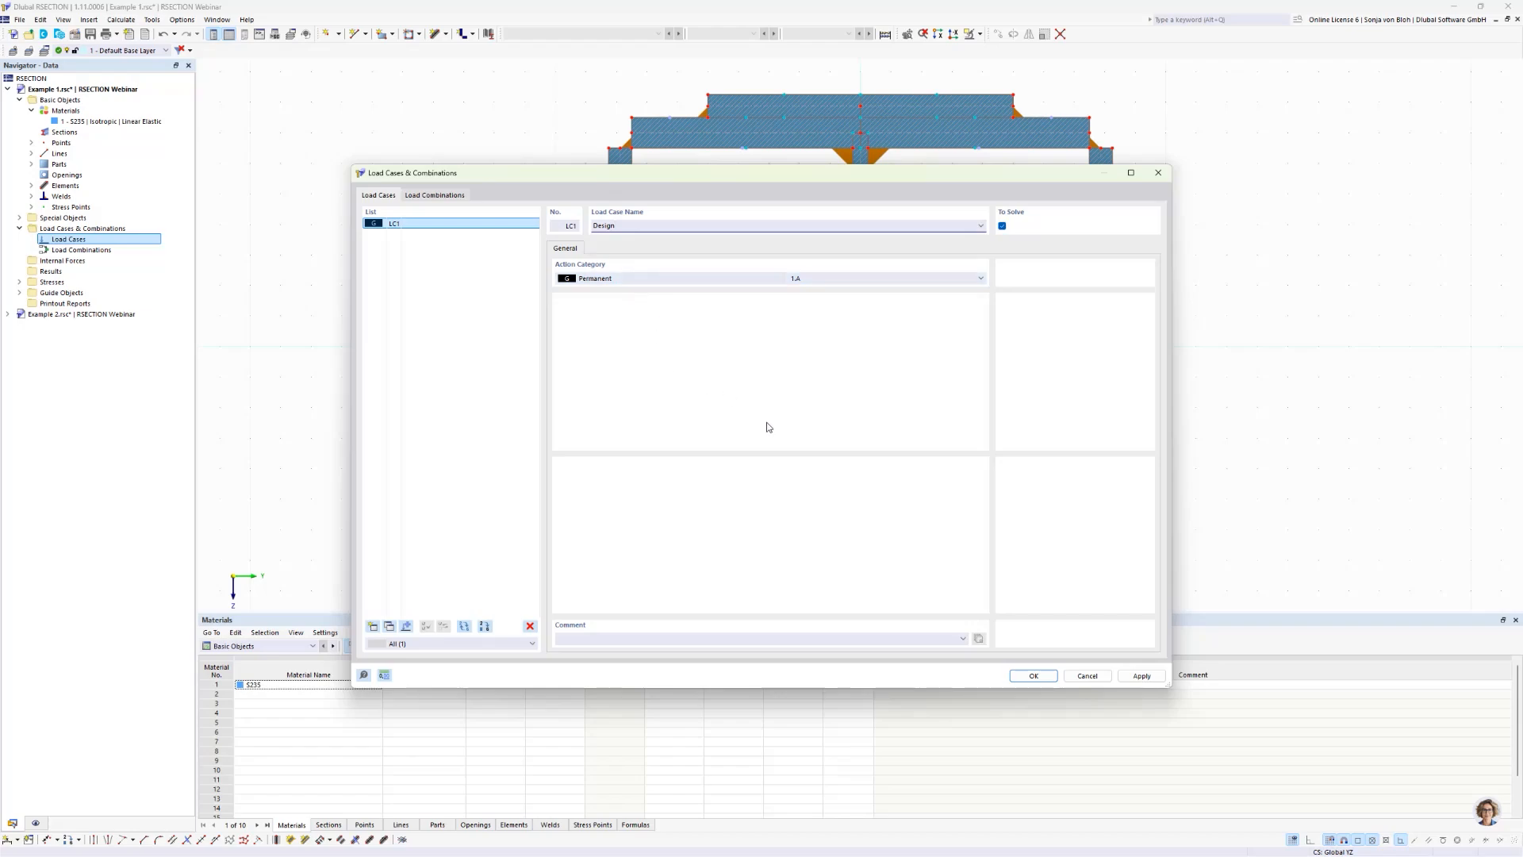
{"action": "left_click", "coordinate": [1032, 675]}
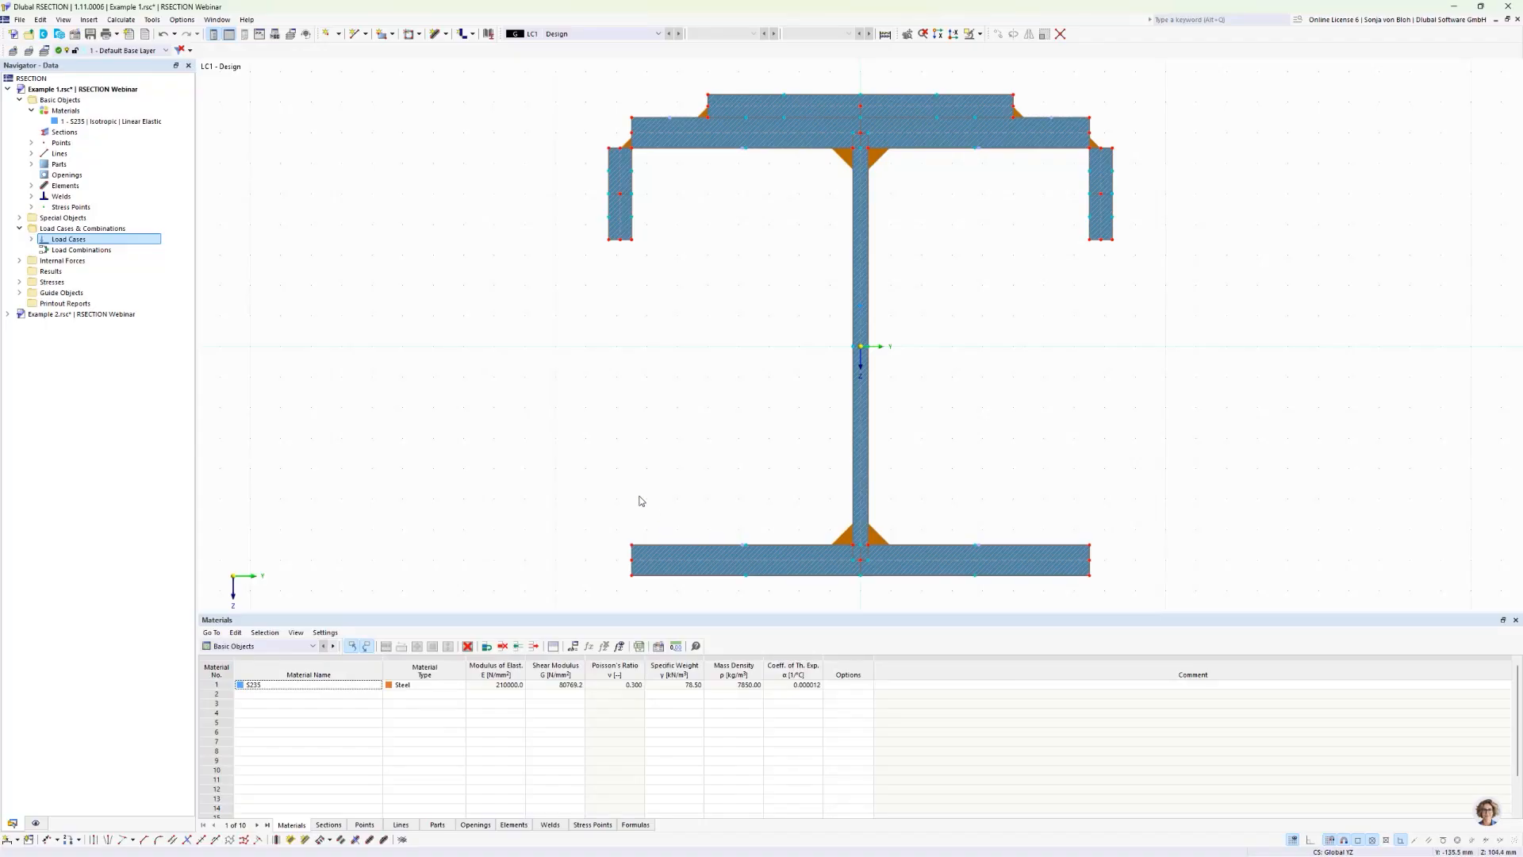
Step: Define internal forces for load case LC1 - Design with a shear force Vz of 150 kN
{"action": "left_click", "coordinate": [20, 260]}
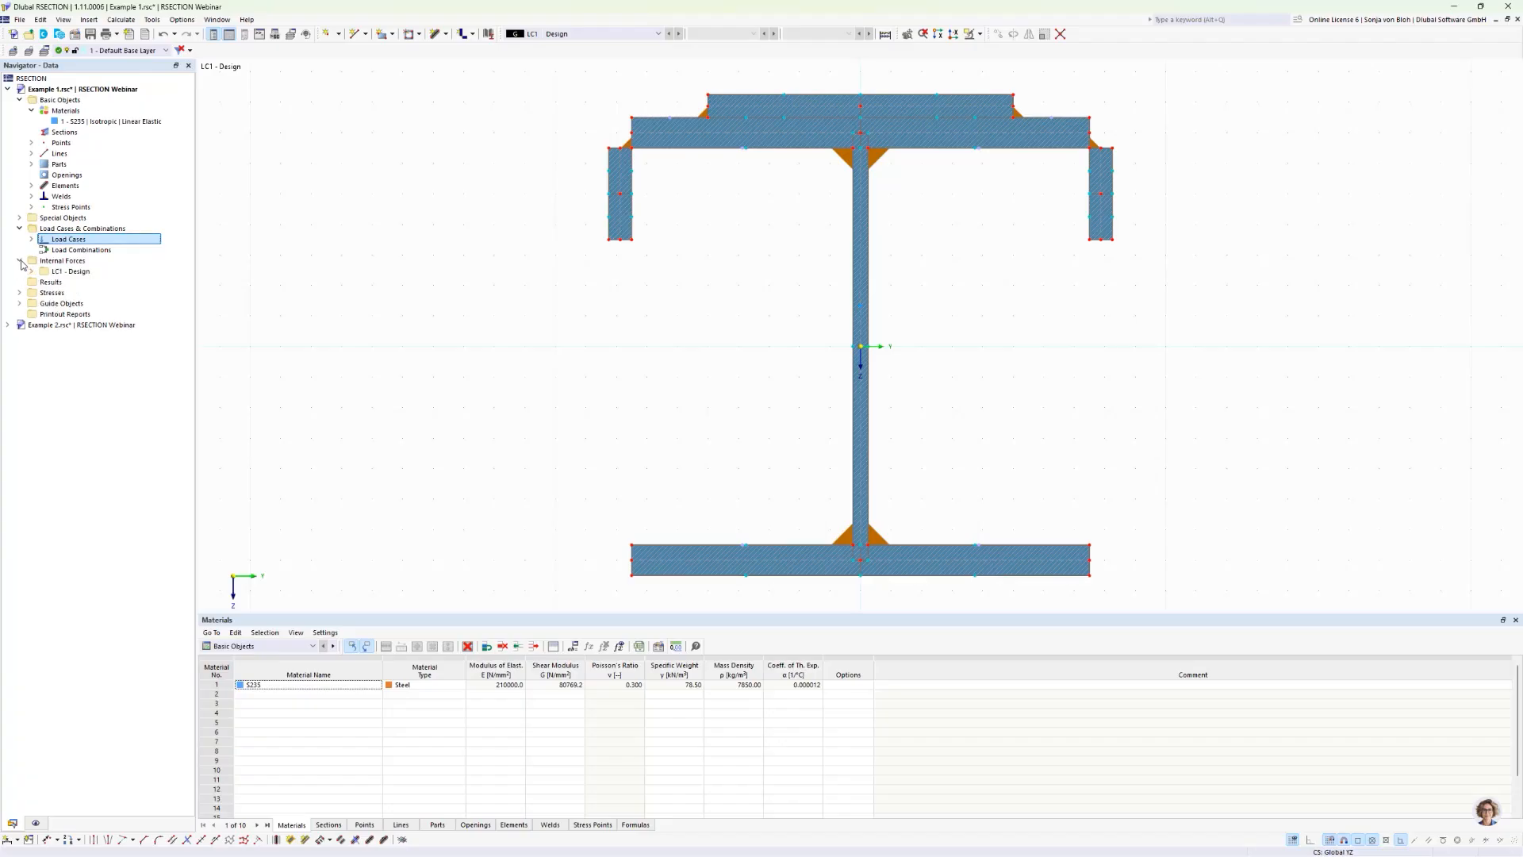
{"action": "left_click", "coordinate": [31, 271]}
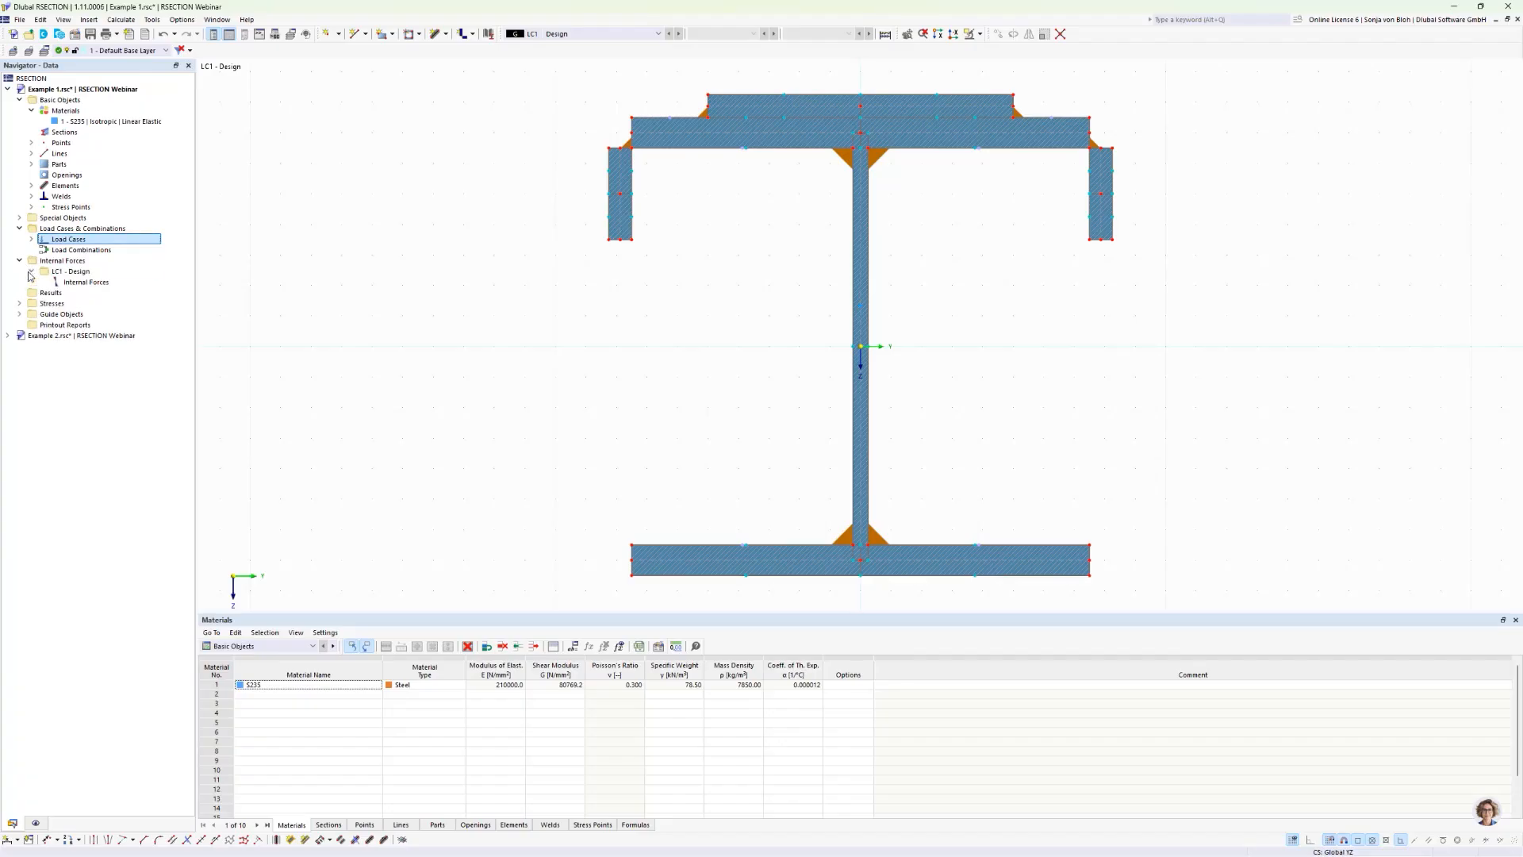
{"action": "double_click", "coordinate": [86, 282]}
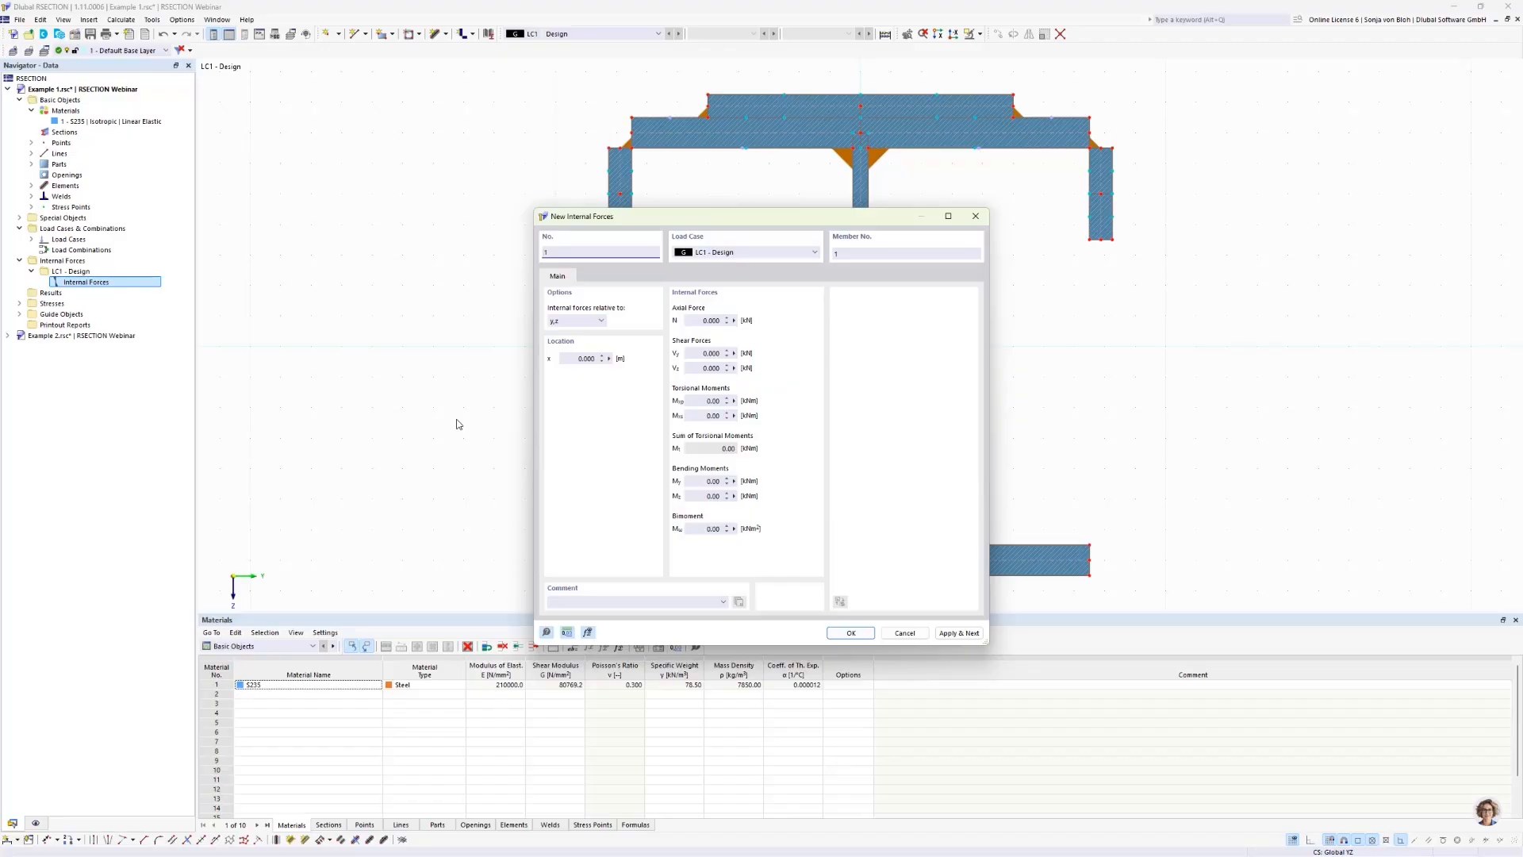
{"action": "left_click", "coordinate": [711, 368]}
{"action": "type", "text": "150"}
{"action": "left_click", "coordinate": [851, 633]}
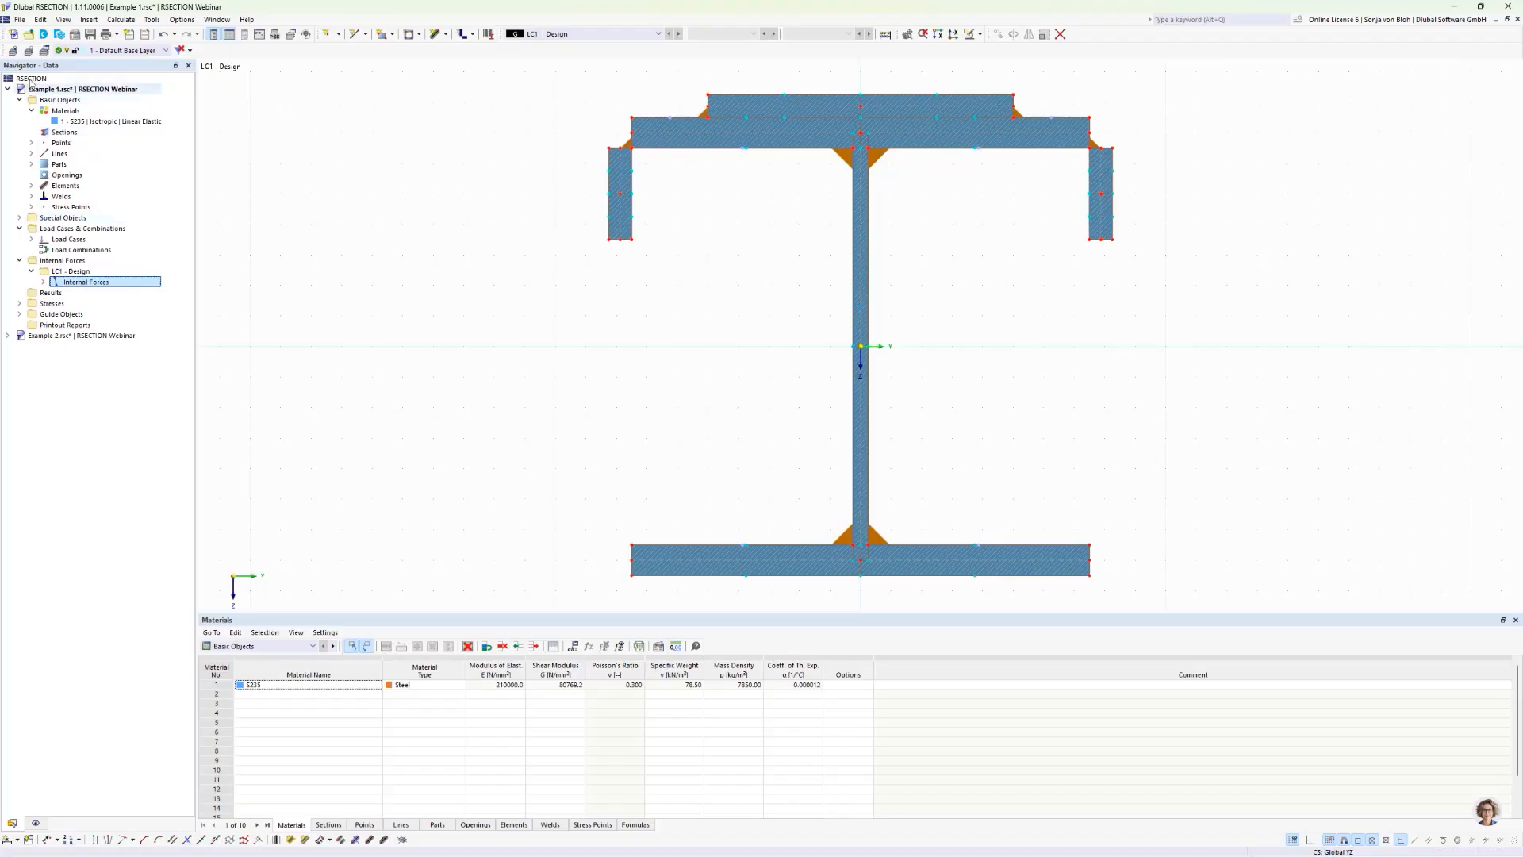
Step: Review the available limit stress types for the total shear stress τtot in the weld stress configuration, keeping Limit Shear Stress
{"action": "left_click", "coordinate": [19, 304]}
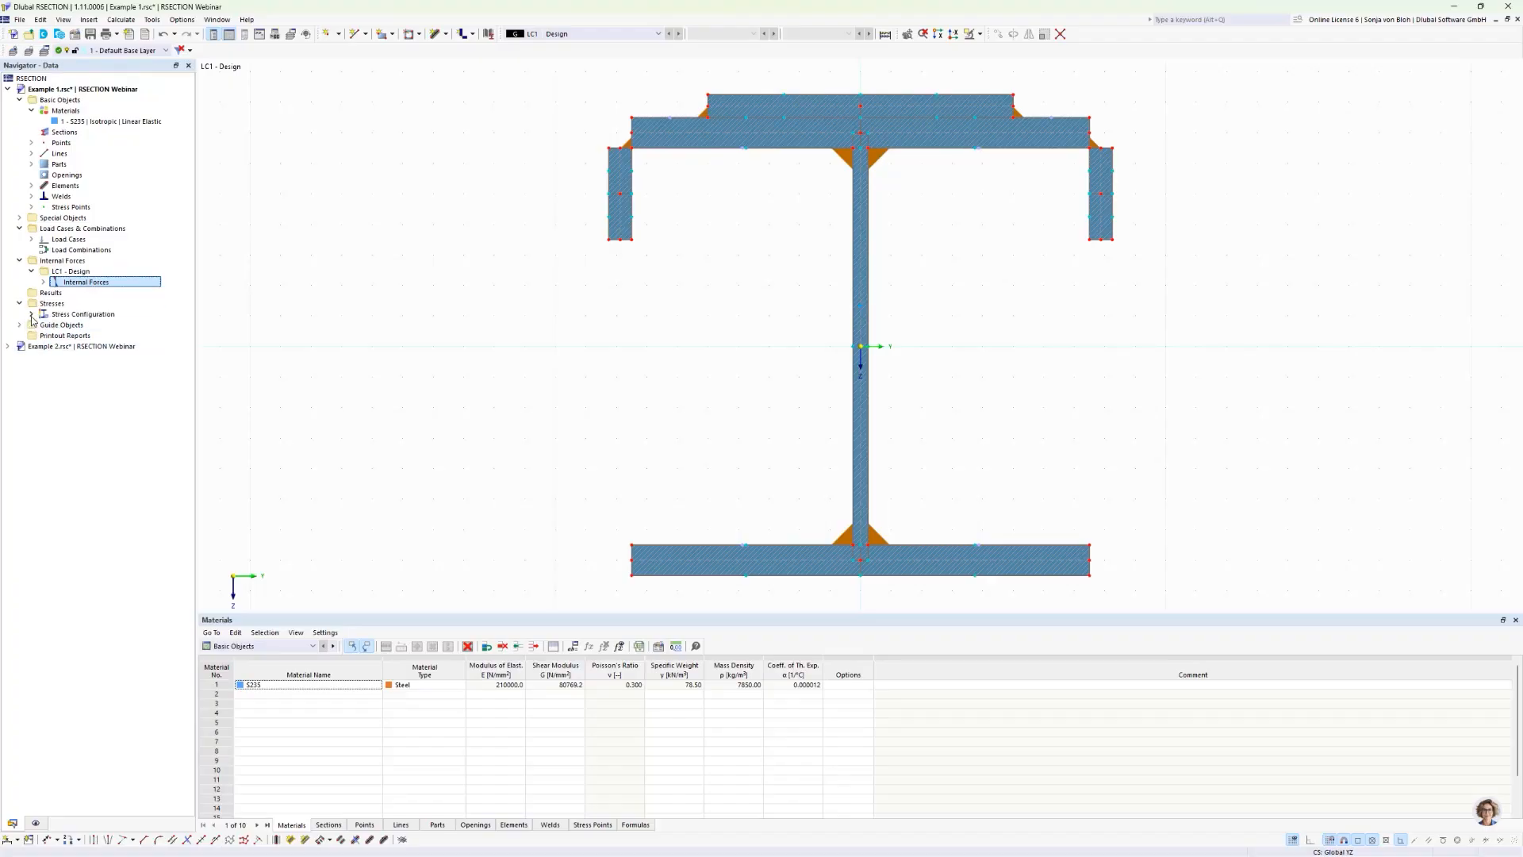
{"action": "left_click", "coordinate": [31, 315]}
{"action": "double_click", "coordinate": [101, 335]}
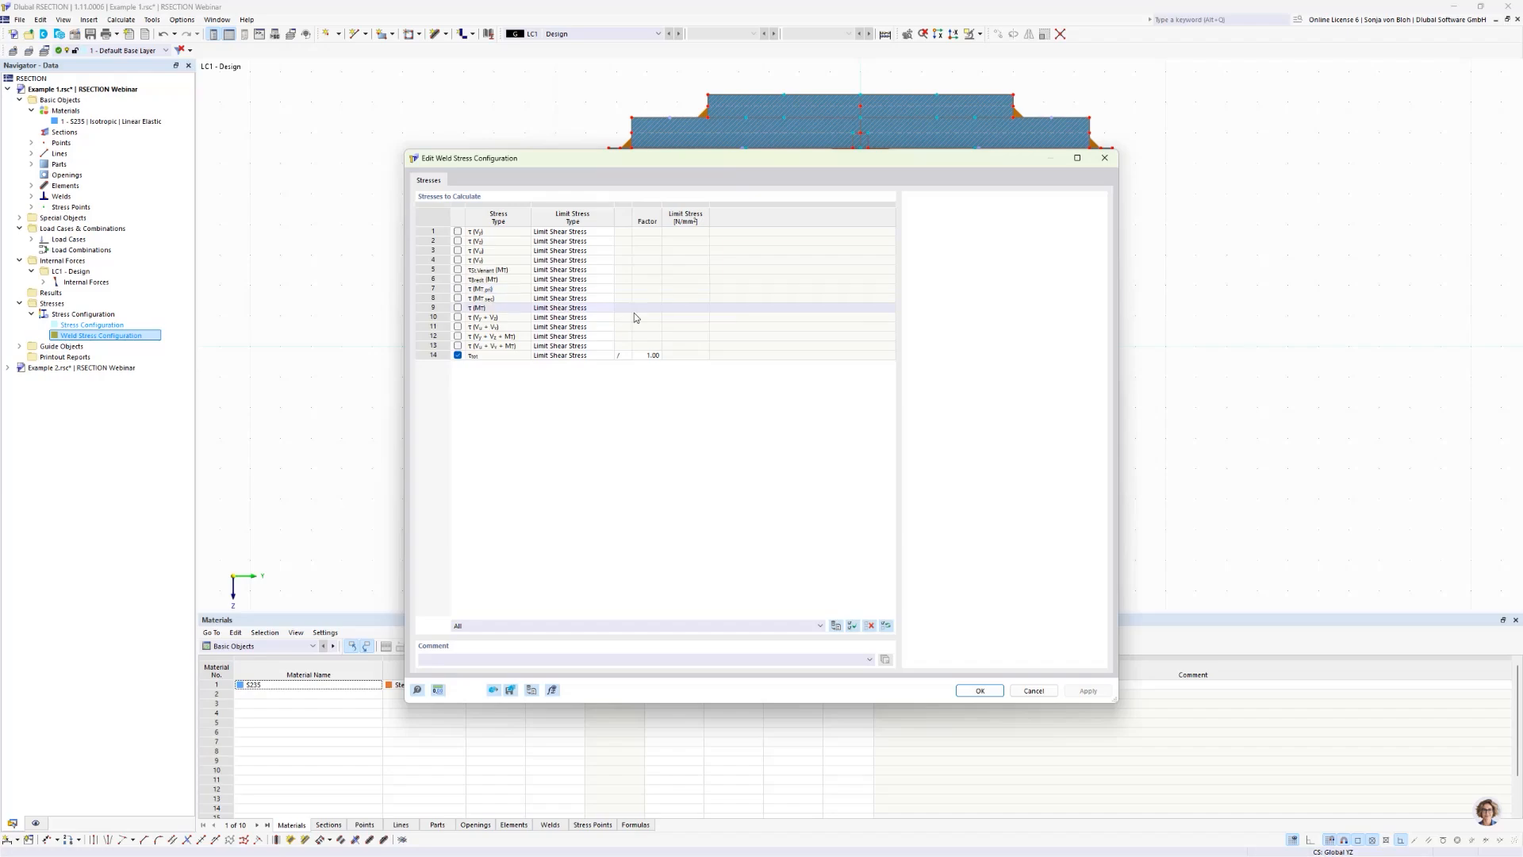
{"action": "left_click", "coordinate": [589, 357]}
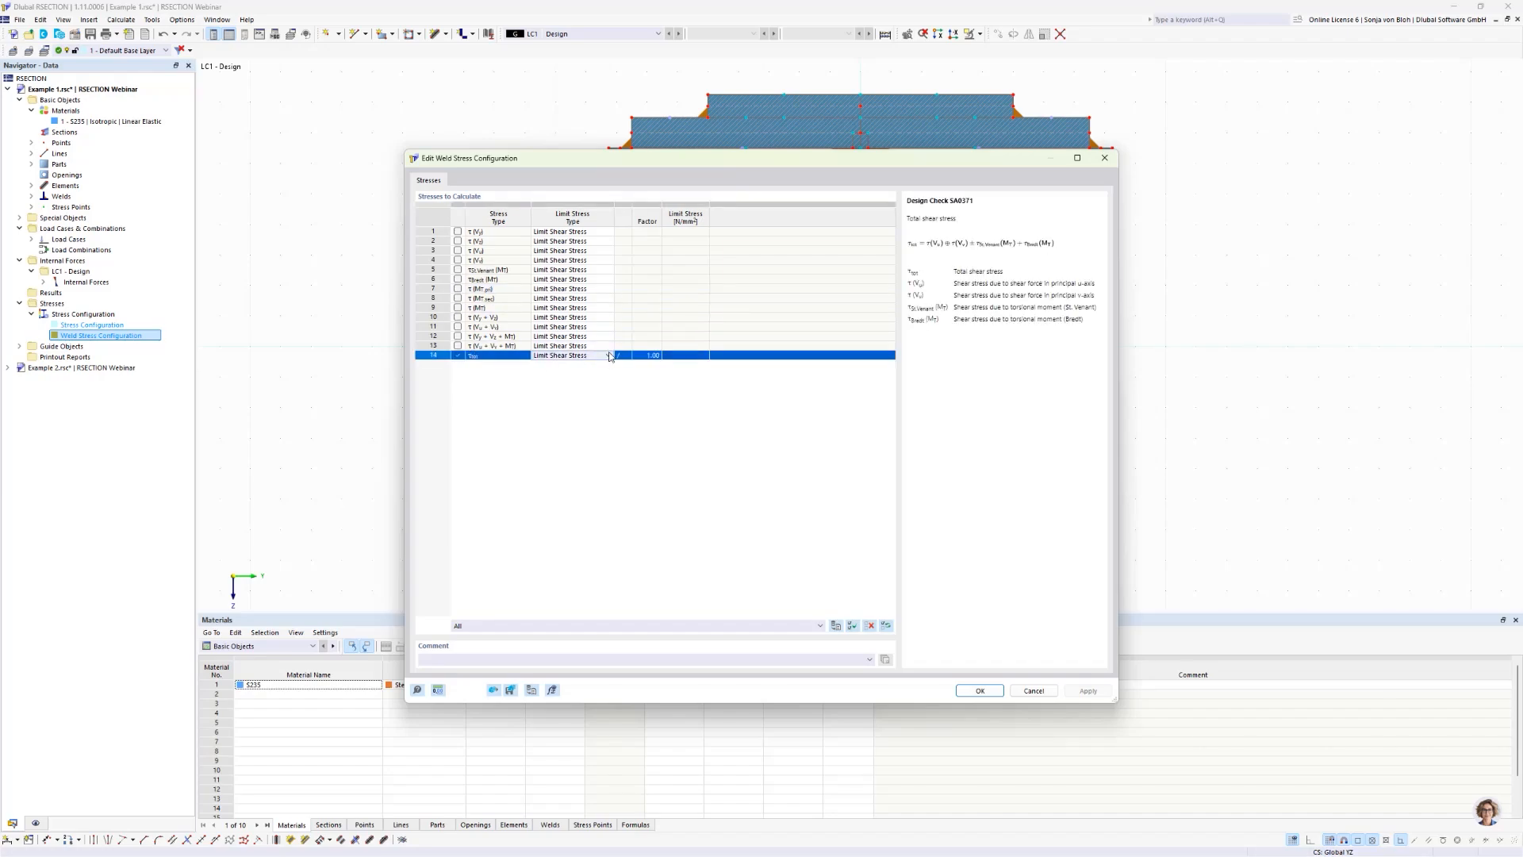
{"action": "left_click", "coordinate": [610, 356]}
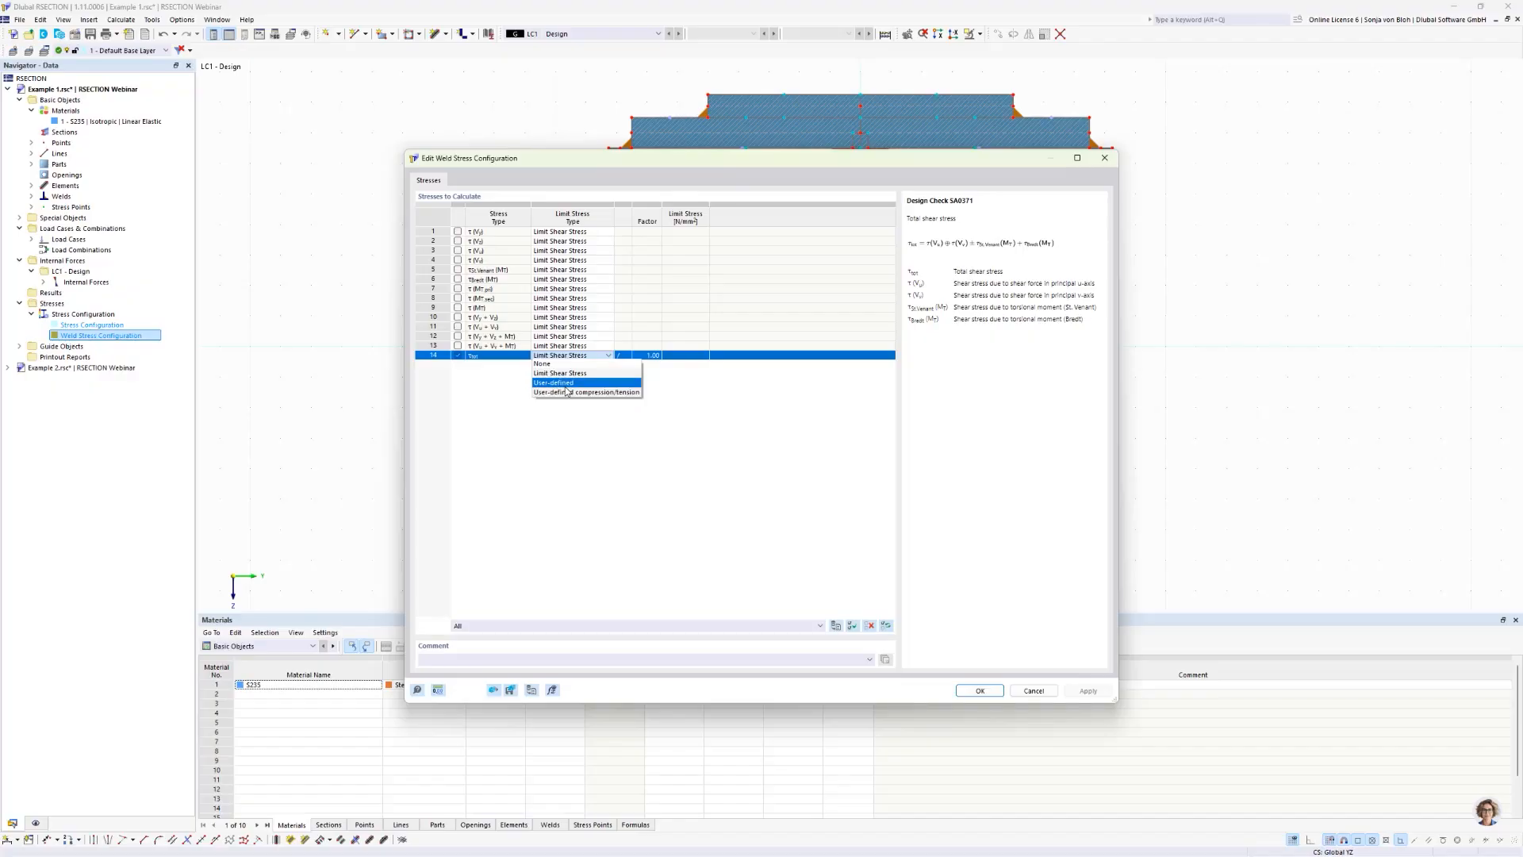
{"action": "left_click", "coordinate": [749, 383]}
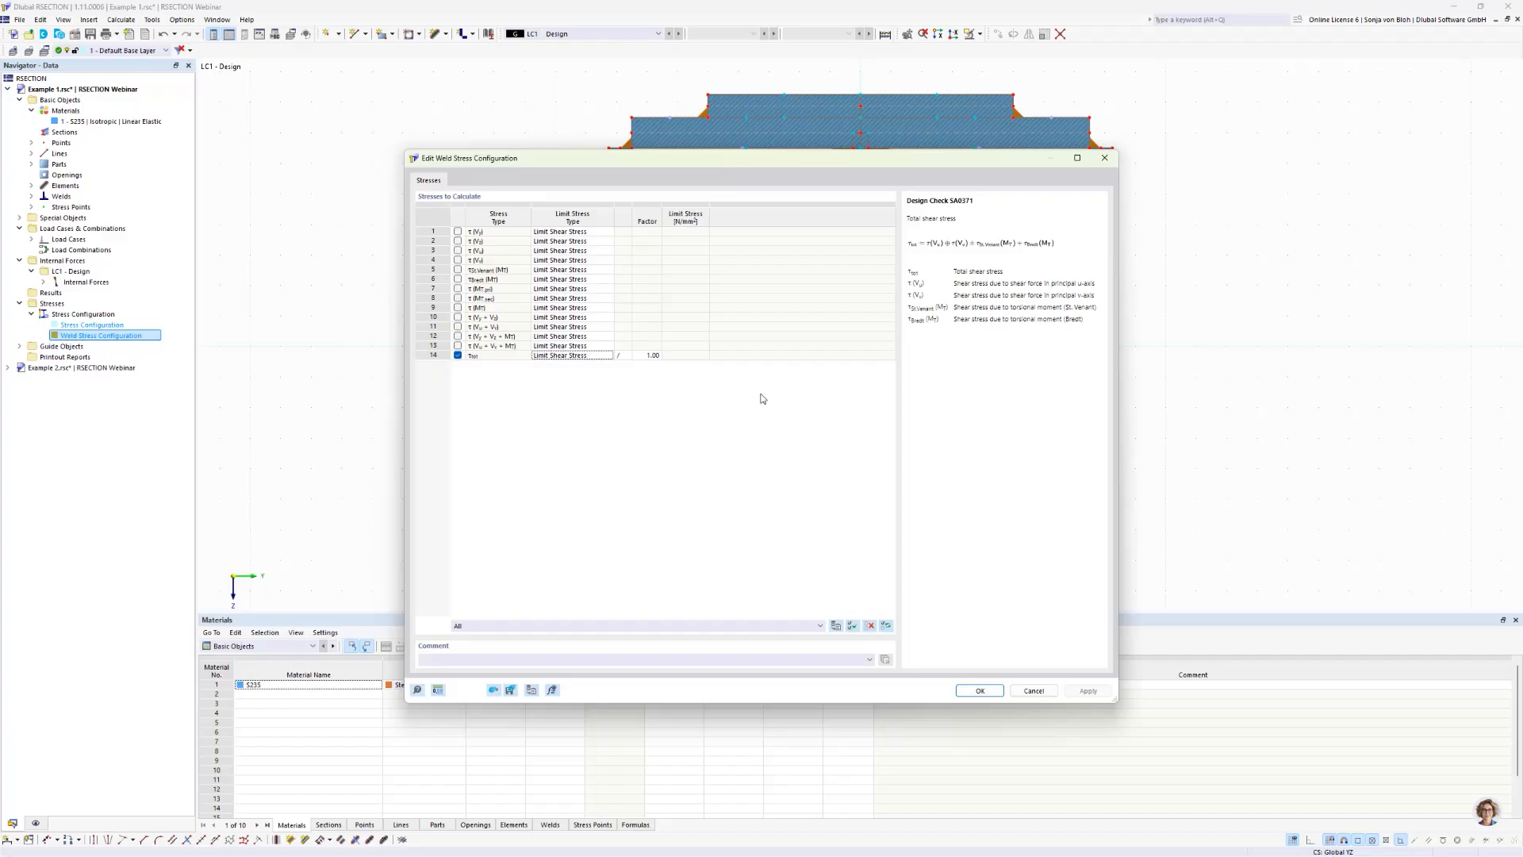
{"action": "left_click", "coordinate": [964, 690]}
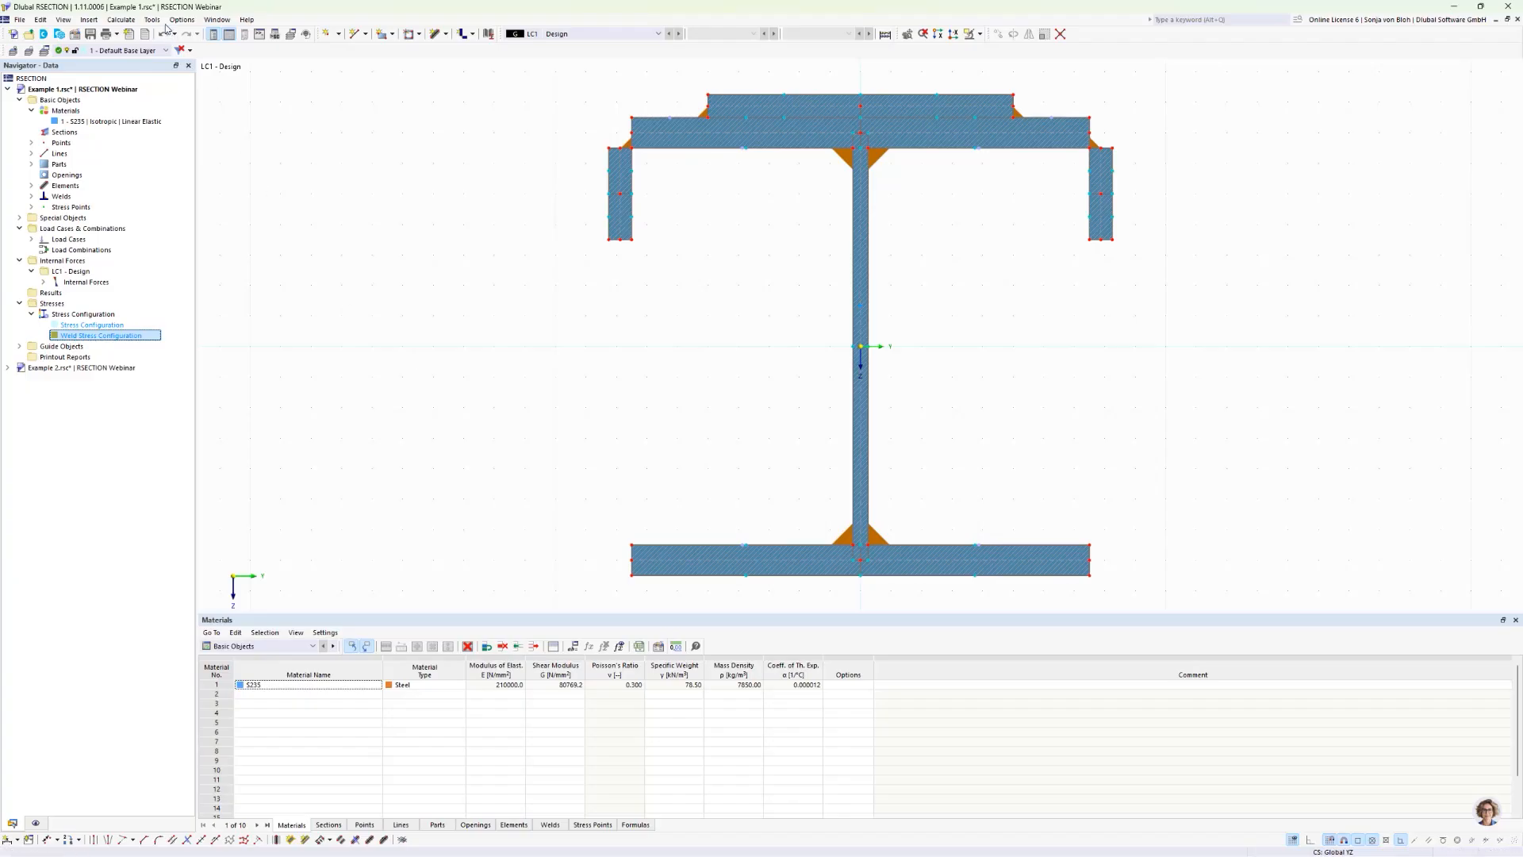
Step: Calculate the section and display the total weld shear stress τtot as isobands
{"action": "left_click", "coordinate": [129, 20]}
{"action": "left_click", "coordinate": [139, 33]}
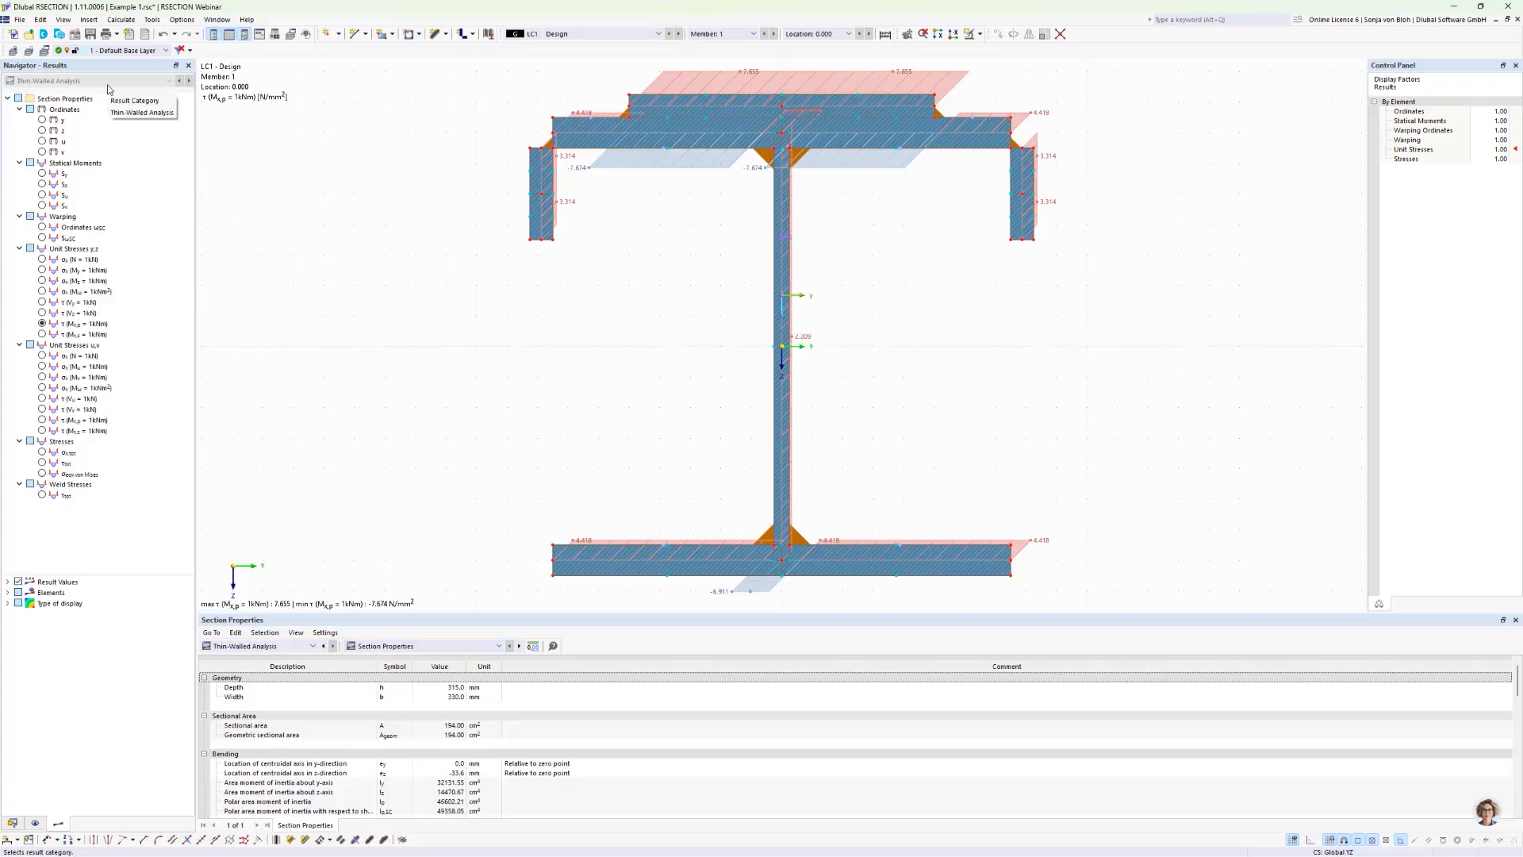
{"action": "left_click", "coordinate": [42, 495]}
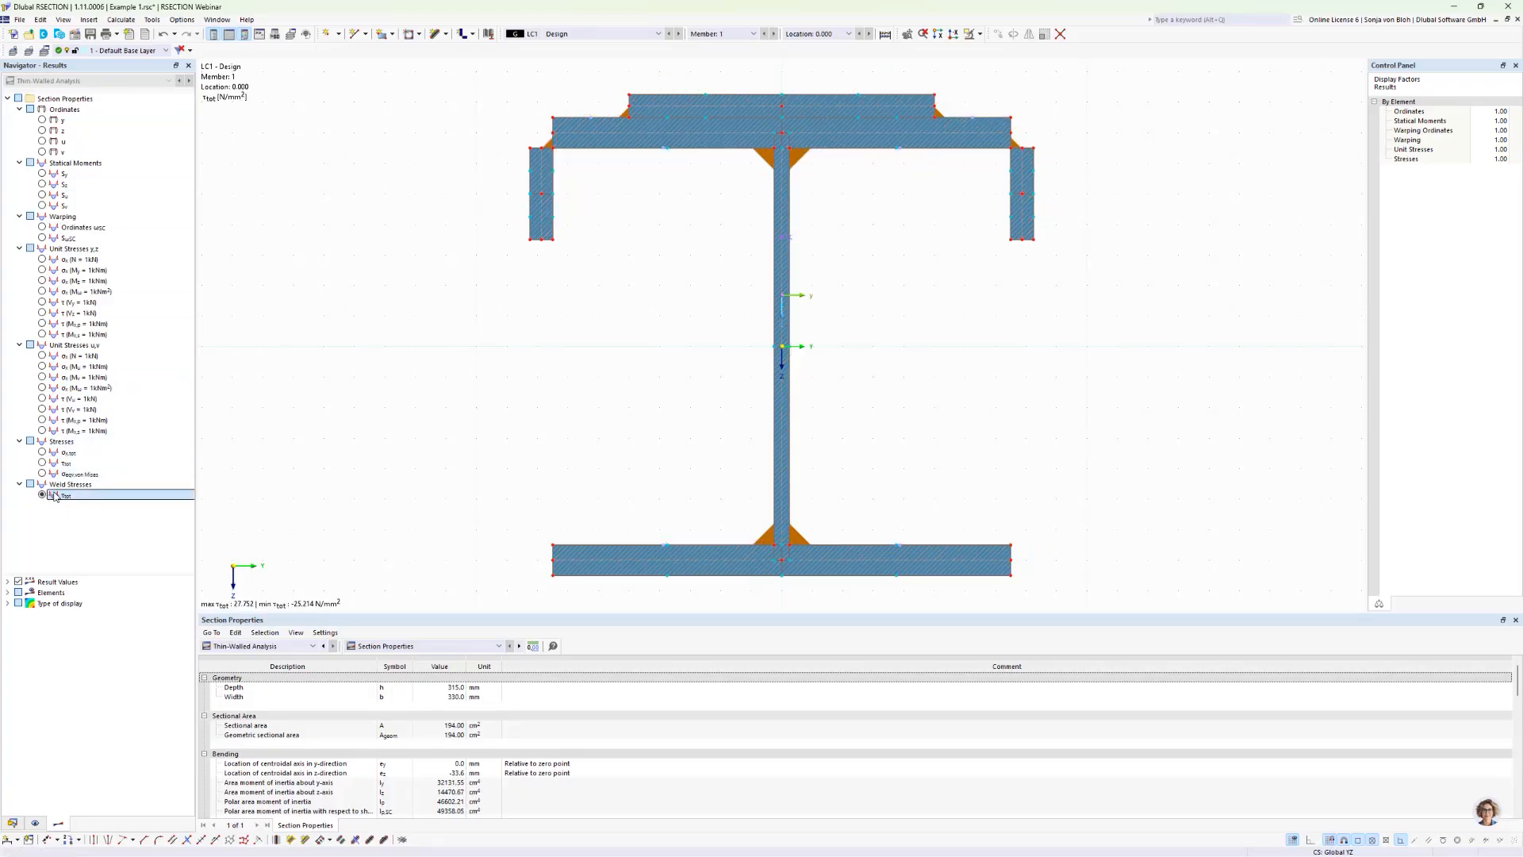
{"action": "left_click", "coordinate": [8, 603]}
{"action": "left_click", "coordinate": [30, 614]}
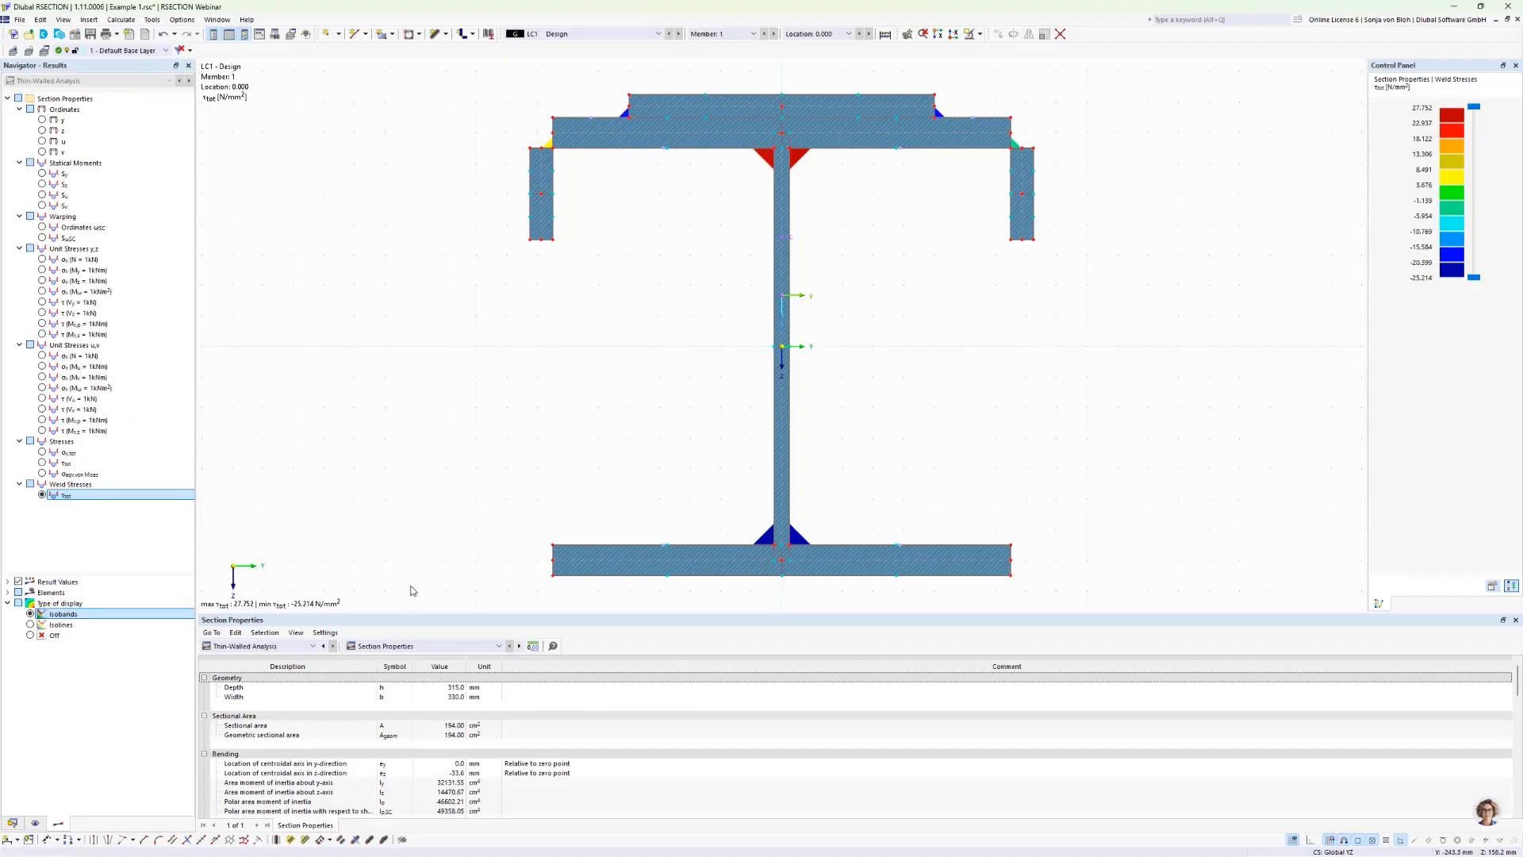
Step: Show the Weld Stresses result table and examine weld 1's existing stress, limit stress and stress ratio
{"action": "left_click", "coordinate": [395, 647]}
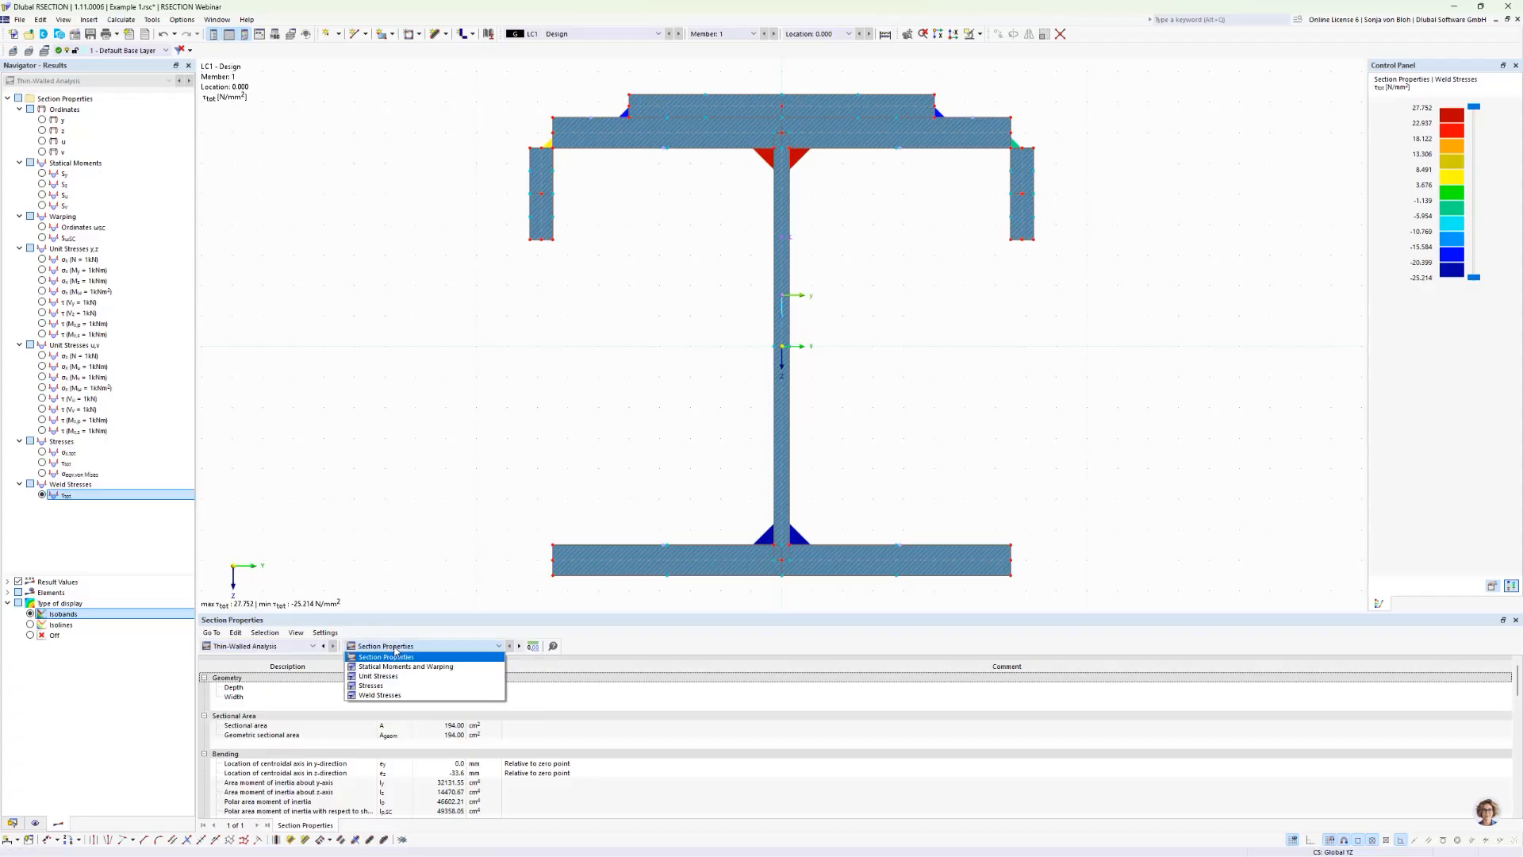
{"action": "left_click", "coordinate": [394, 695]}
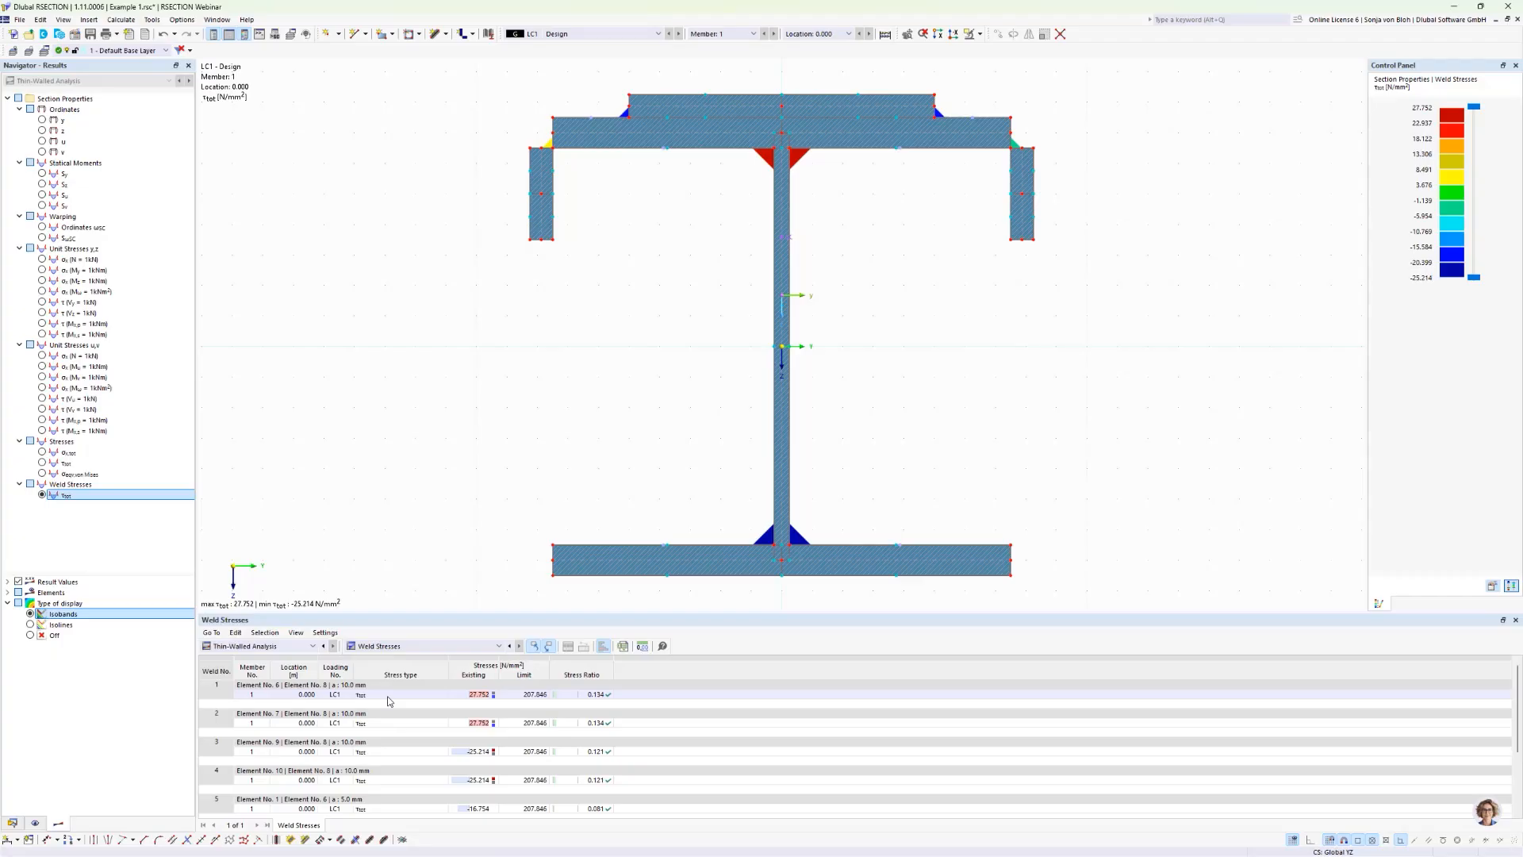
{"action": "left_click", "coordinate": [489, 694]}
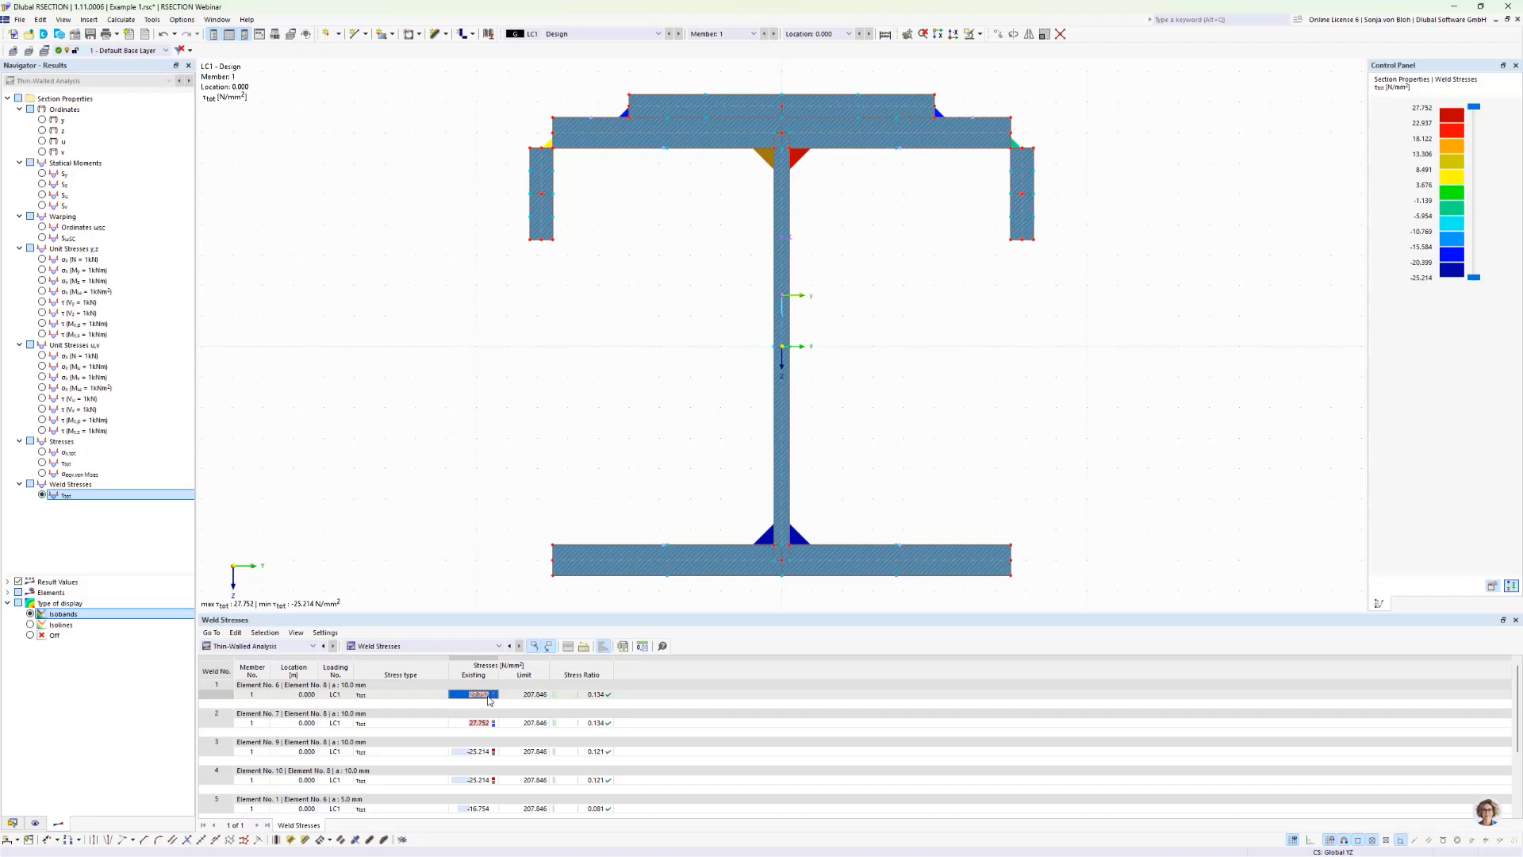
{"action": "left_click", "coordinate": [537, 697]}
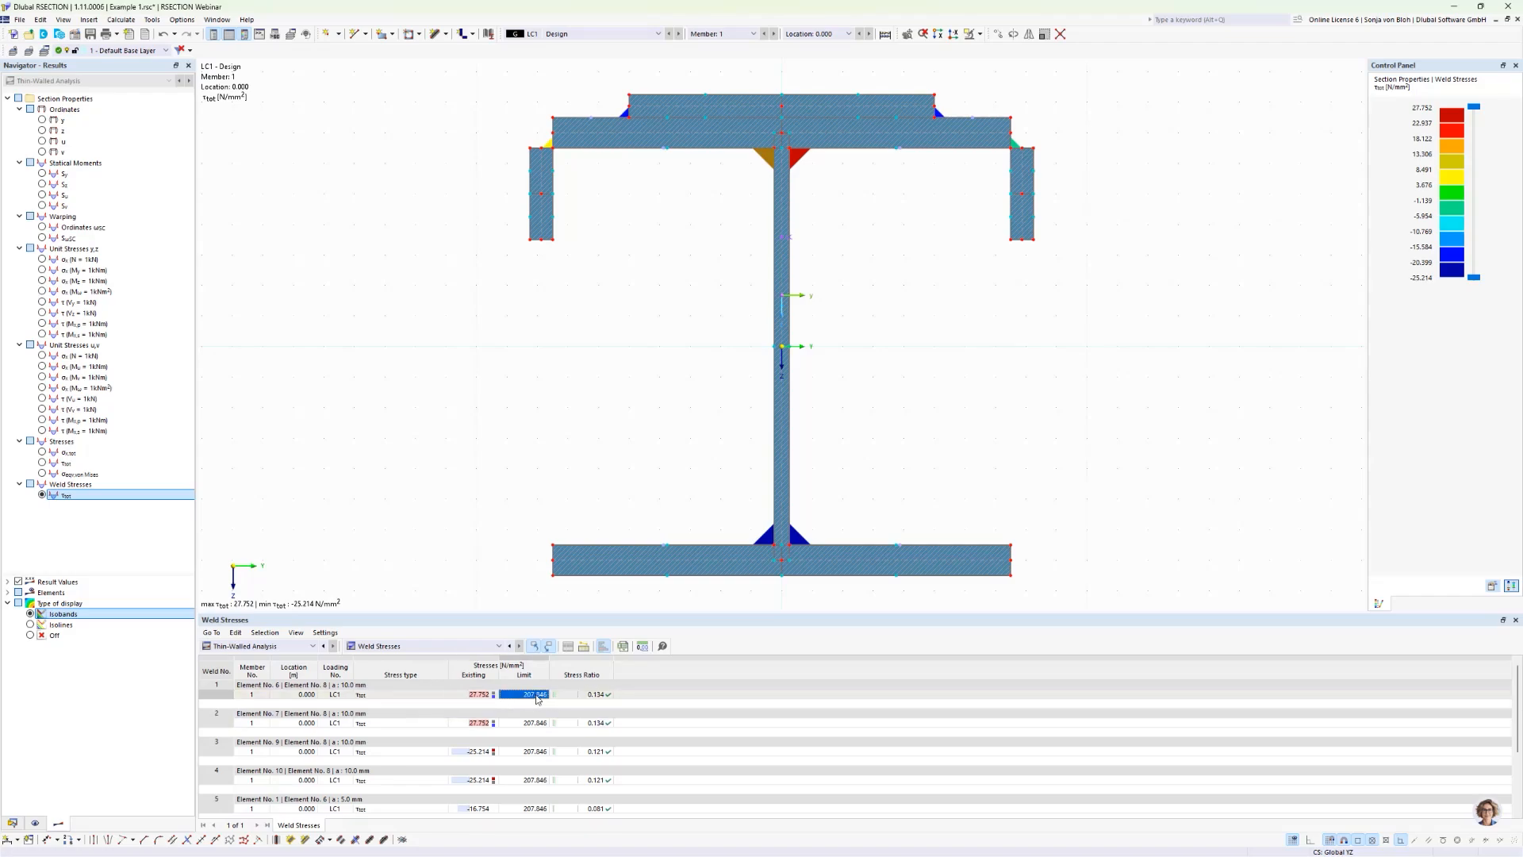
{"action": "left_click", "coordinate": [599, 695]}
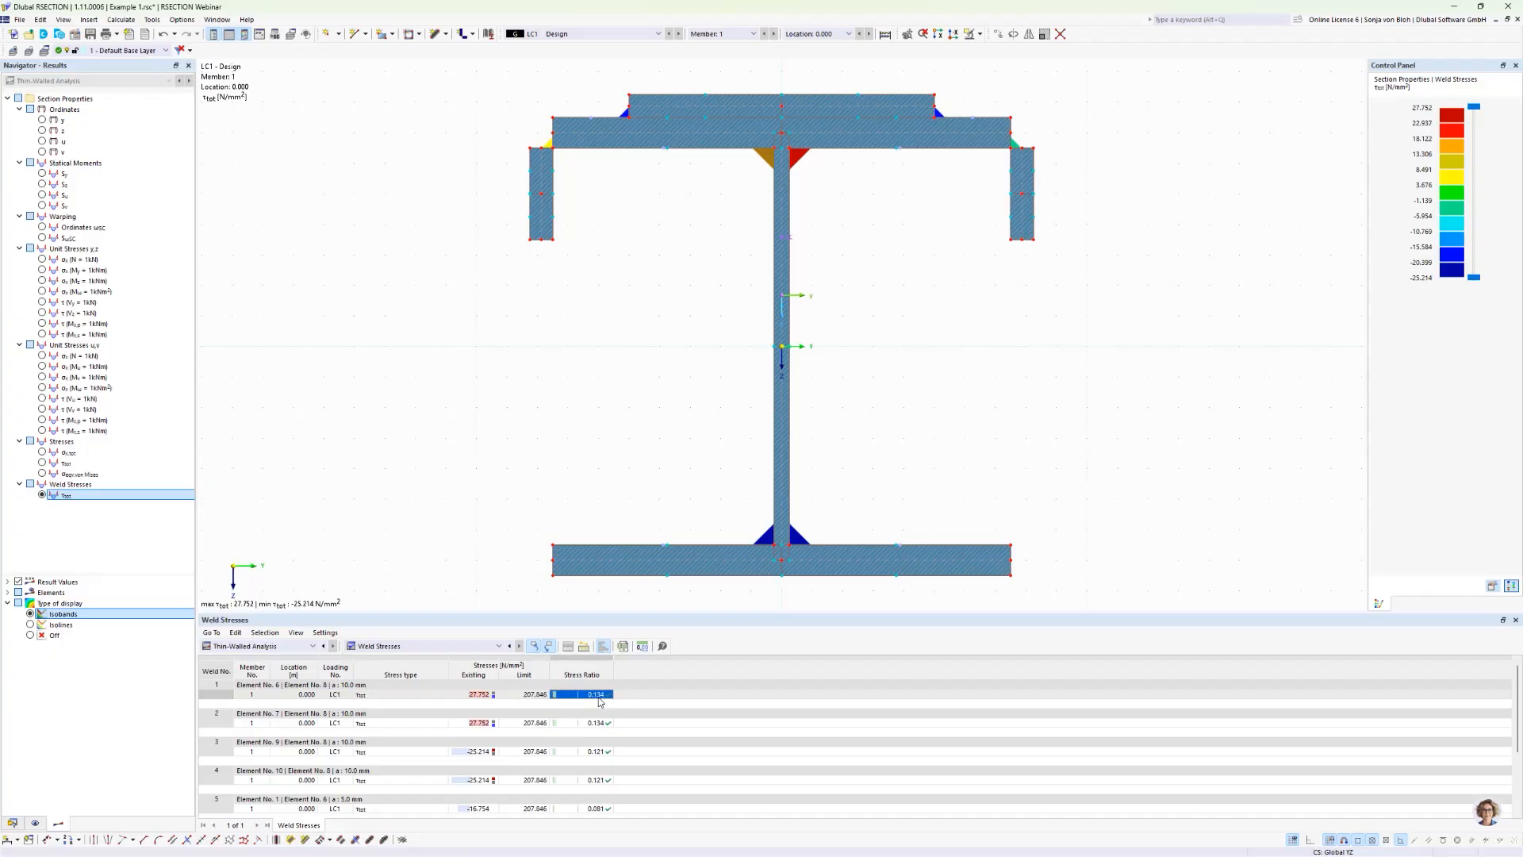